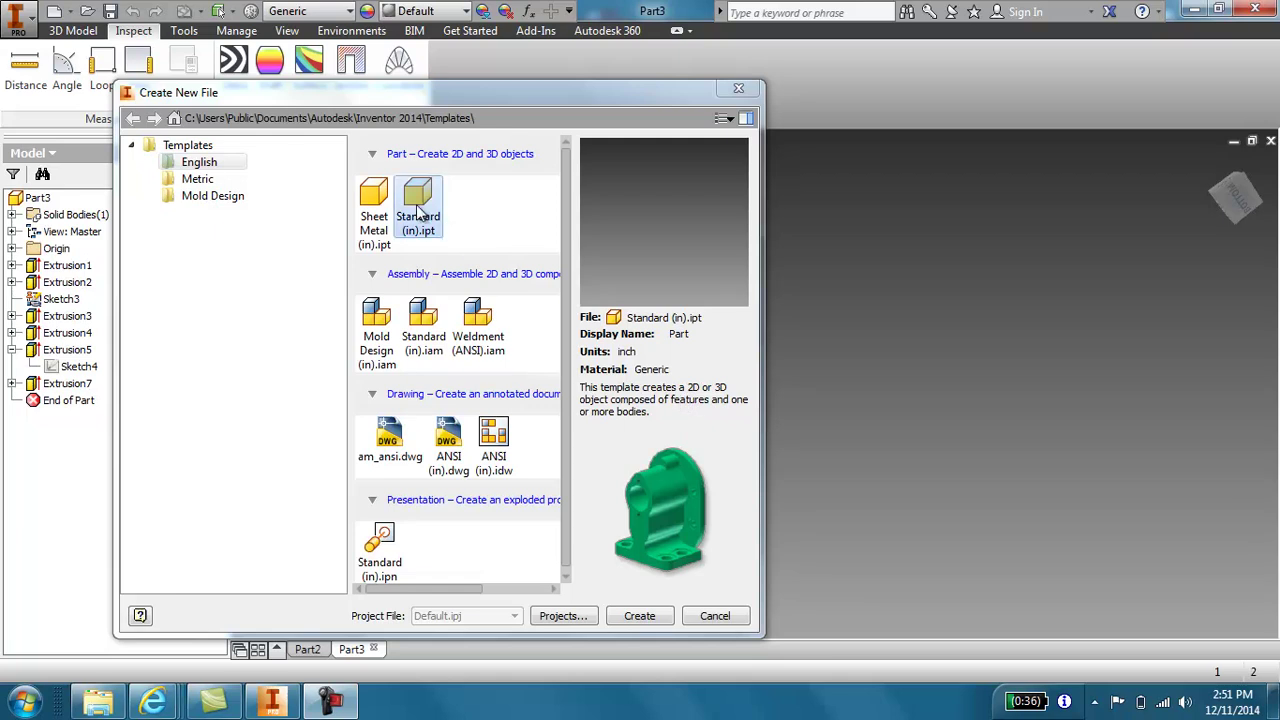
Step: Create a new part from the Standard (in).ipt template and start a 2D sketch on the front (XY) plane
left_click(638, 618)
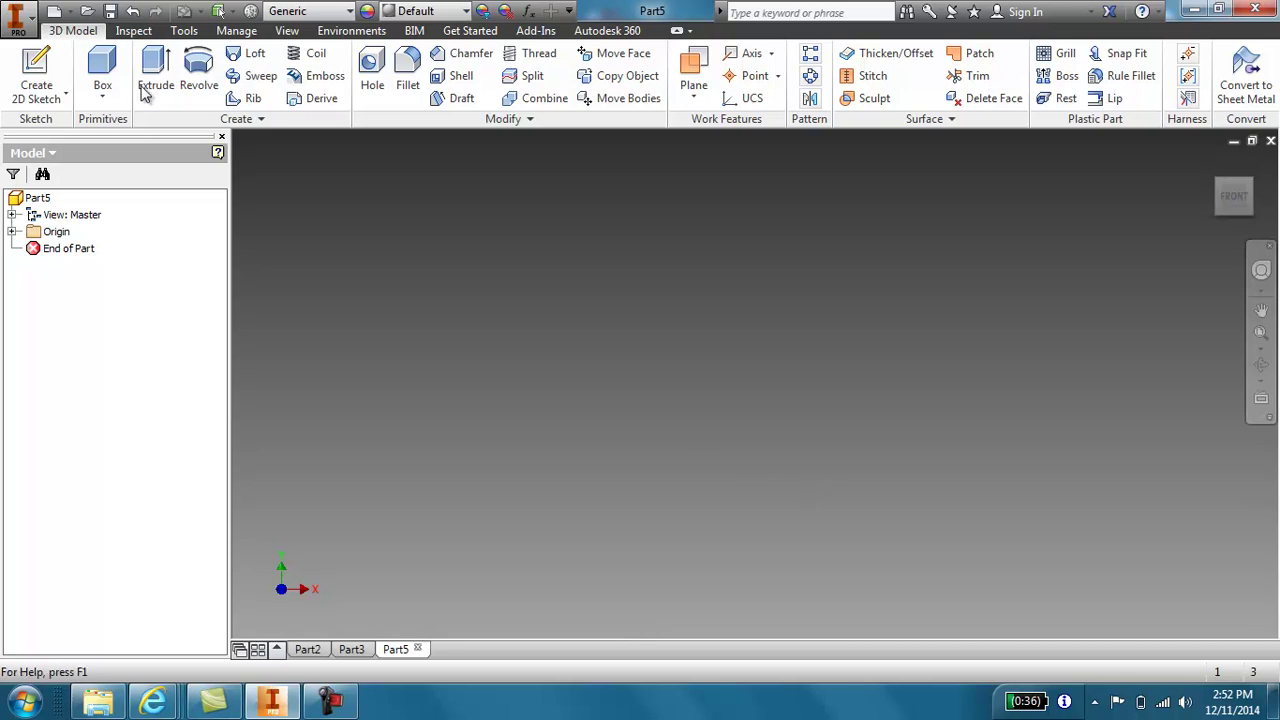
left_click(36, 70)
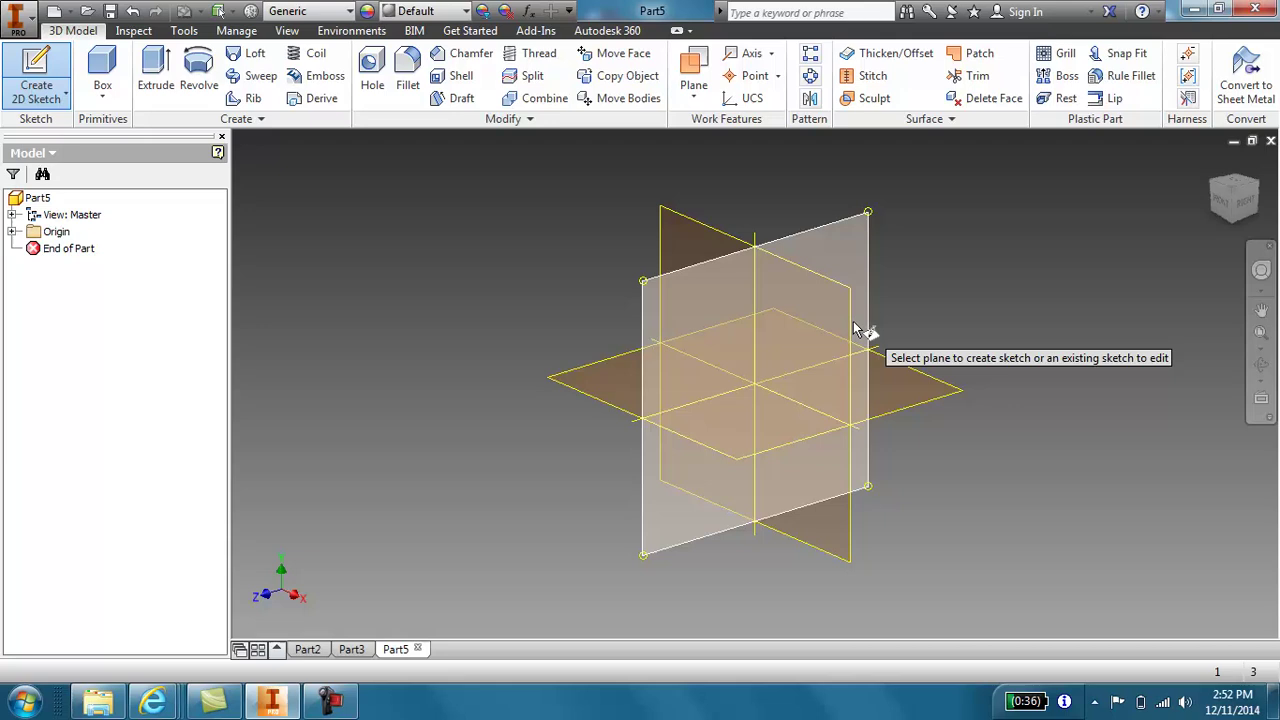
left_click(817, 317)
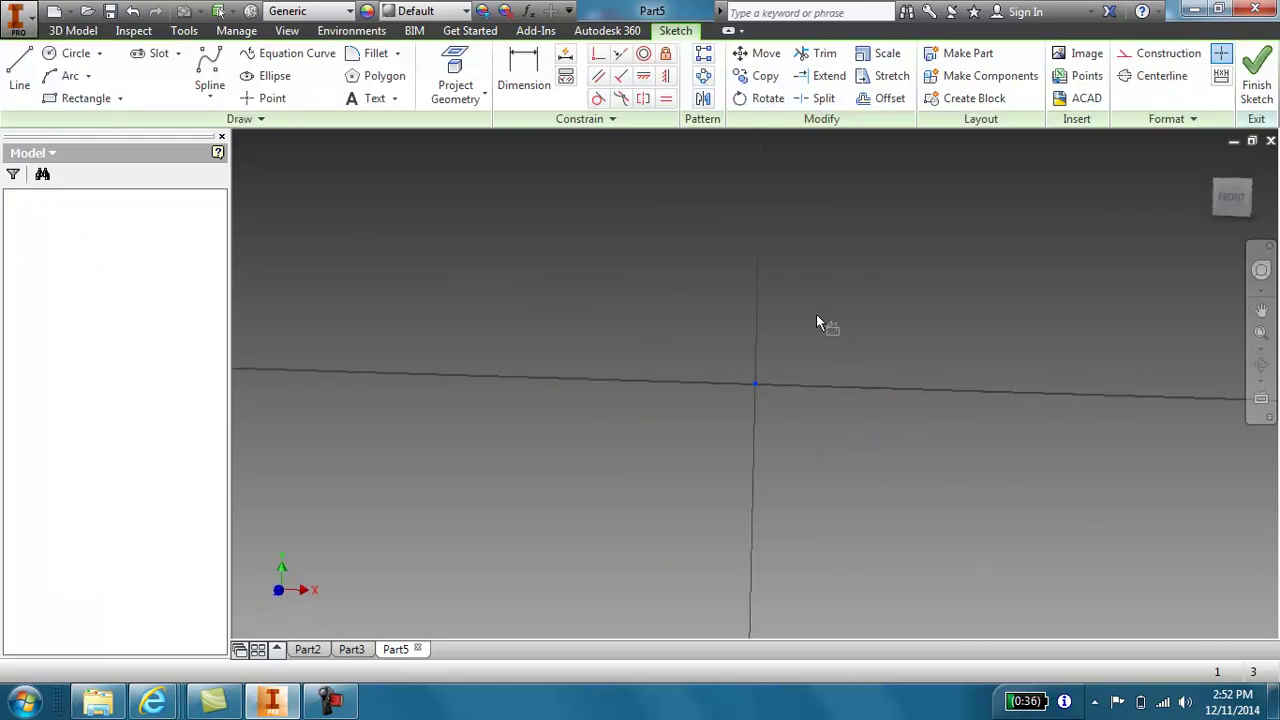
Step: Draw a 3 in by 3 in rectangle with its first corner at the origin and finish the sketch
left_click(84, 98)
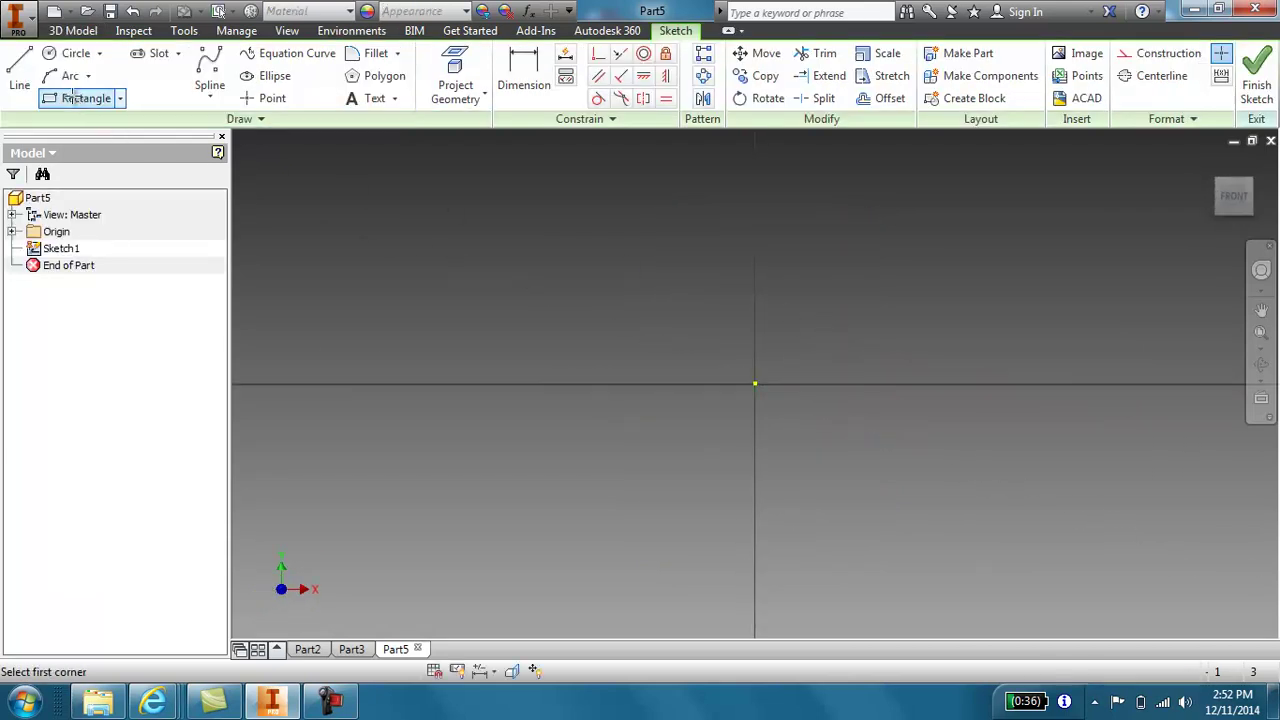
left_click(756, 384)
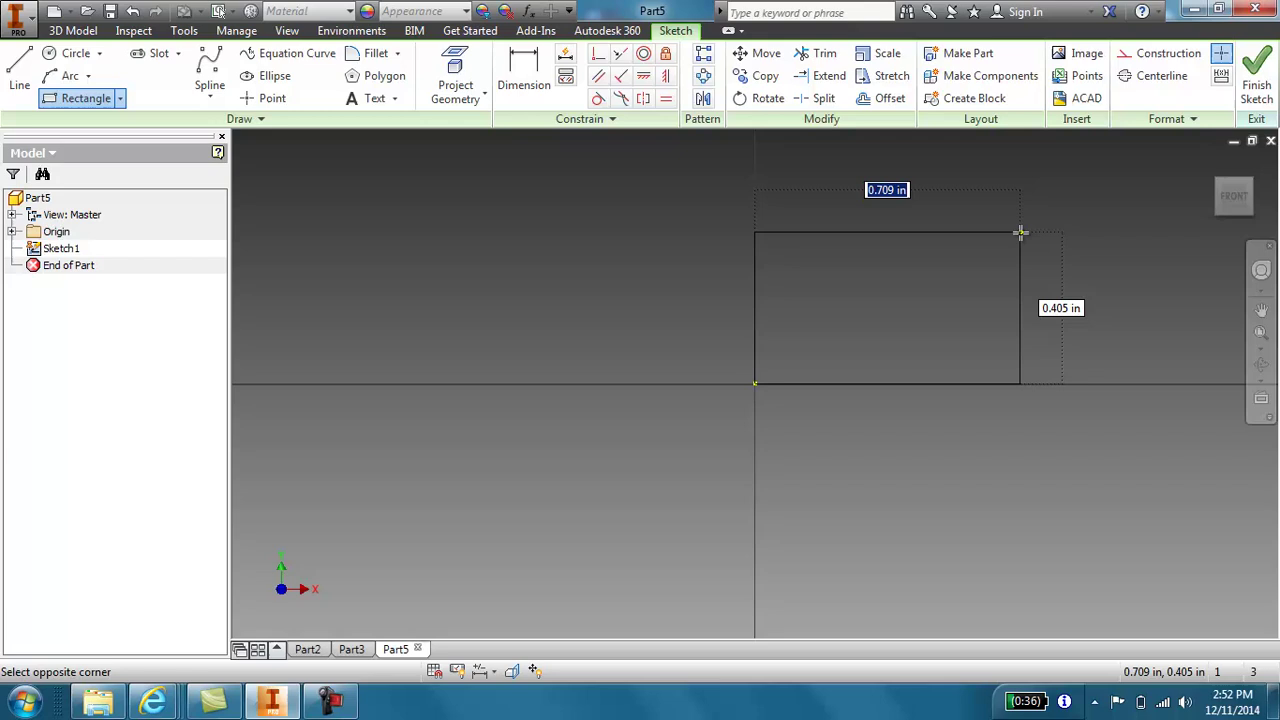
type("3")
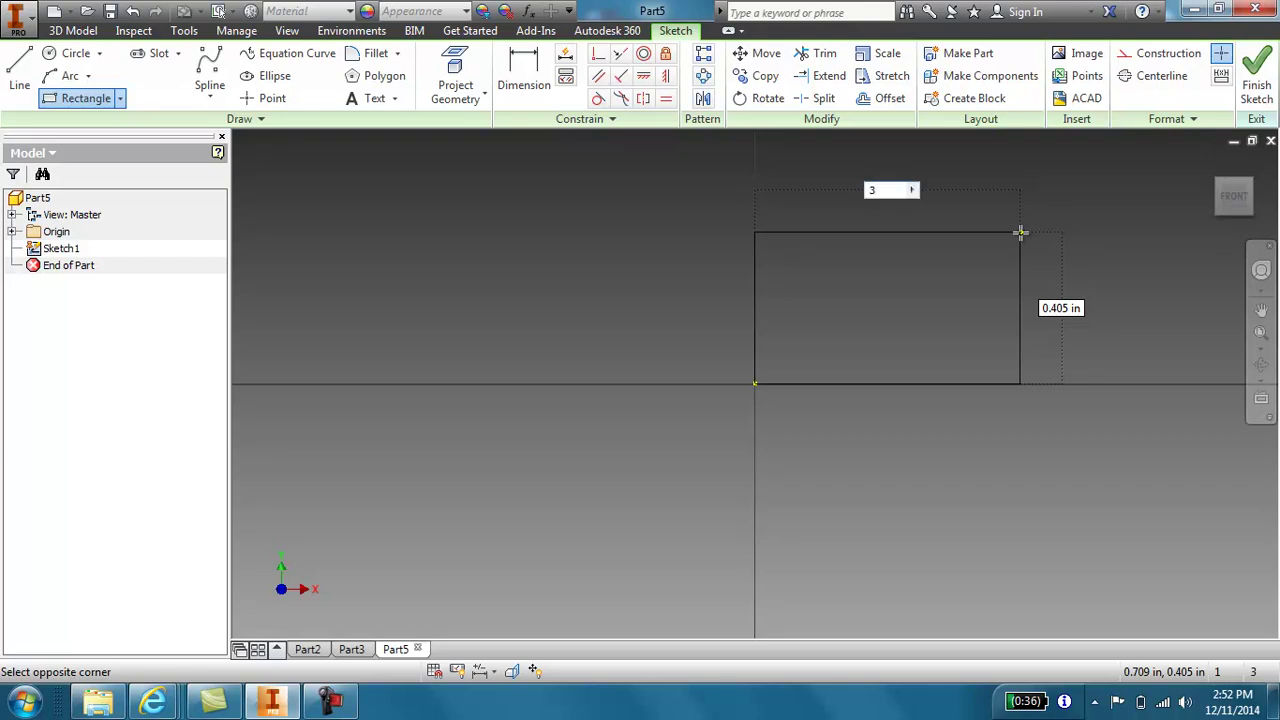
key("Tab")
type("3")
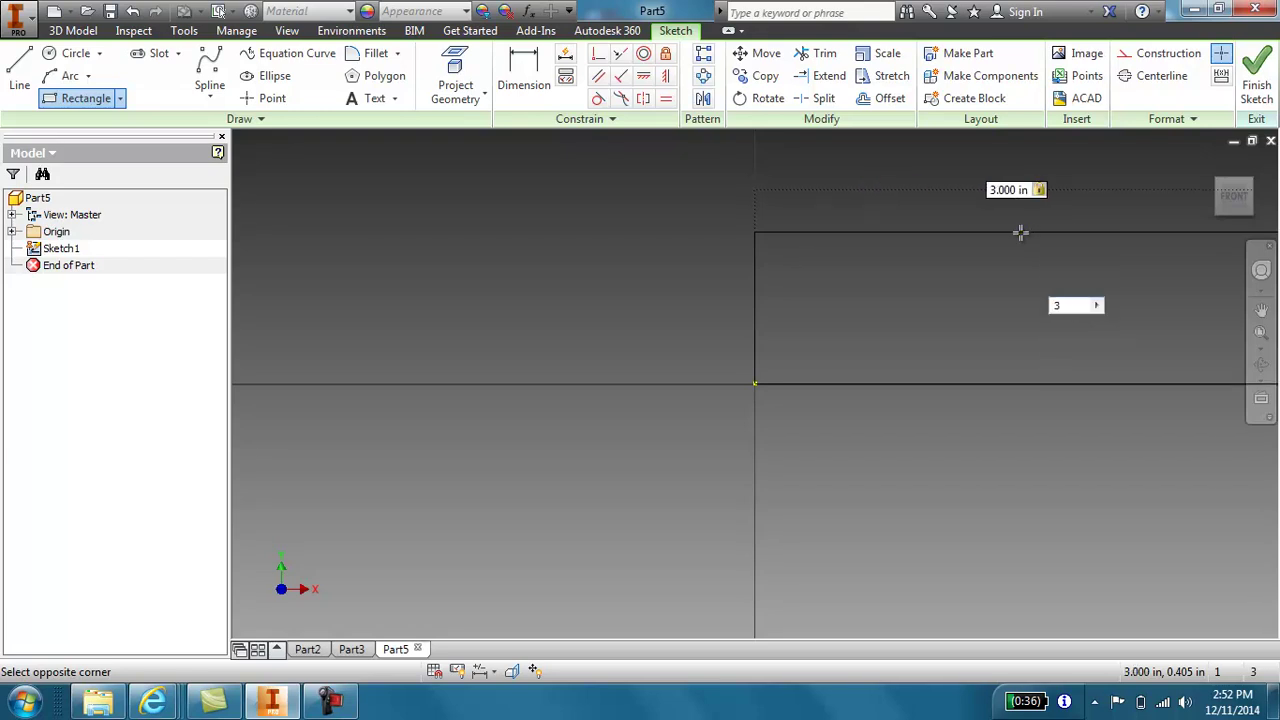
key("Return")
scroll(994, 281, "down", 3)
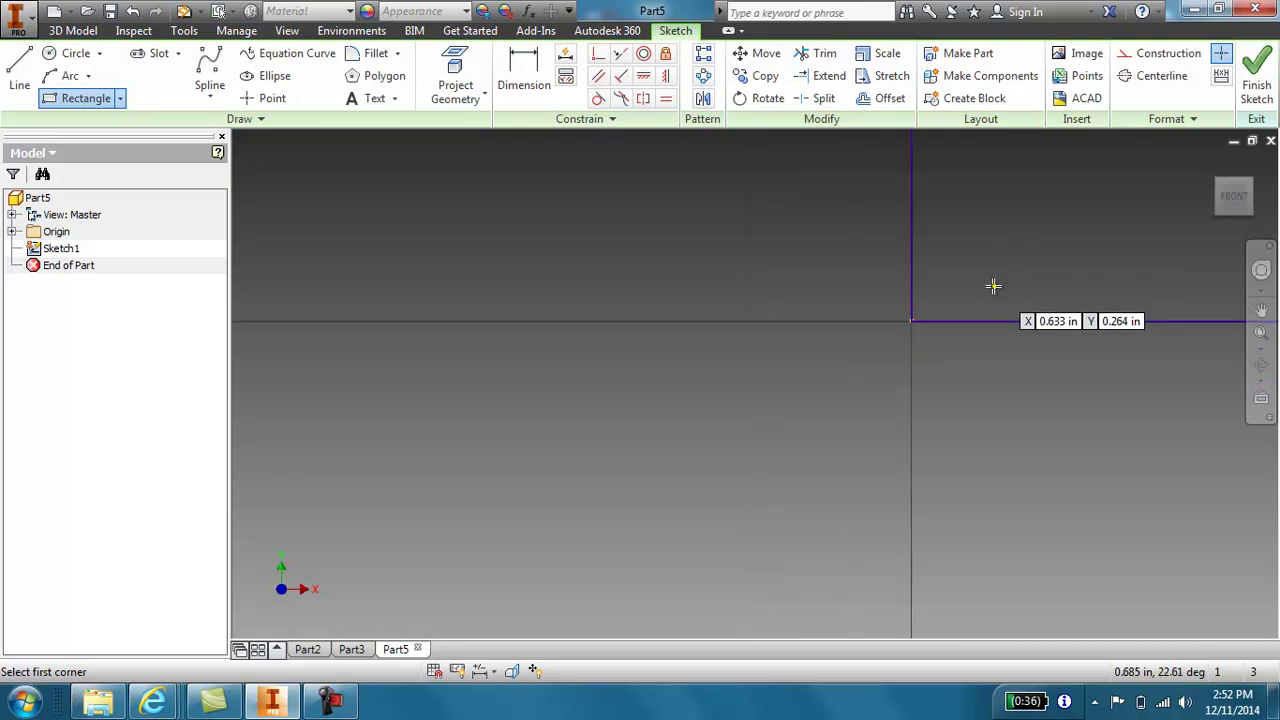
scroll(1157, 194, "down", 2)
scroll(1180, 163, "up", 4)
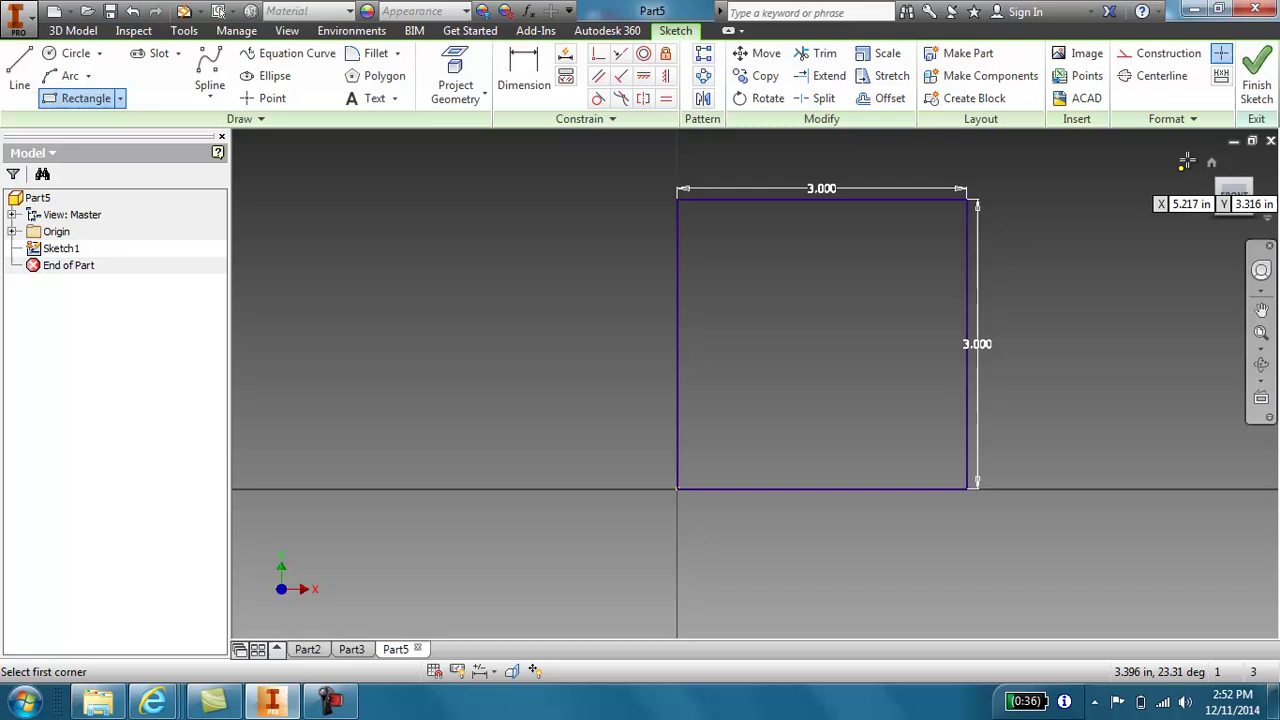
left_click(1258, 86)
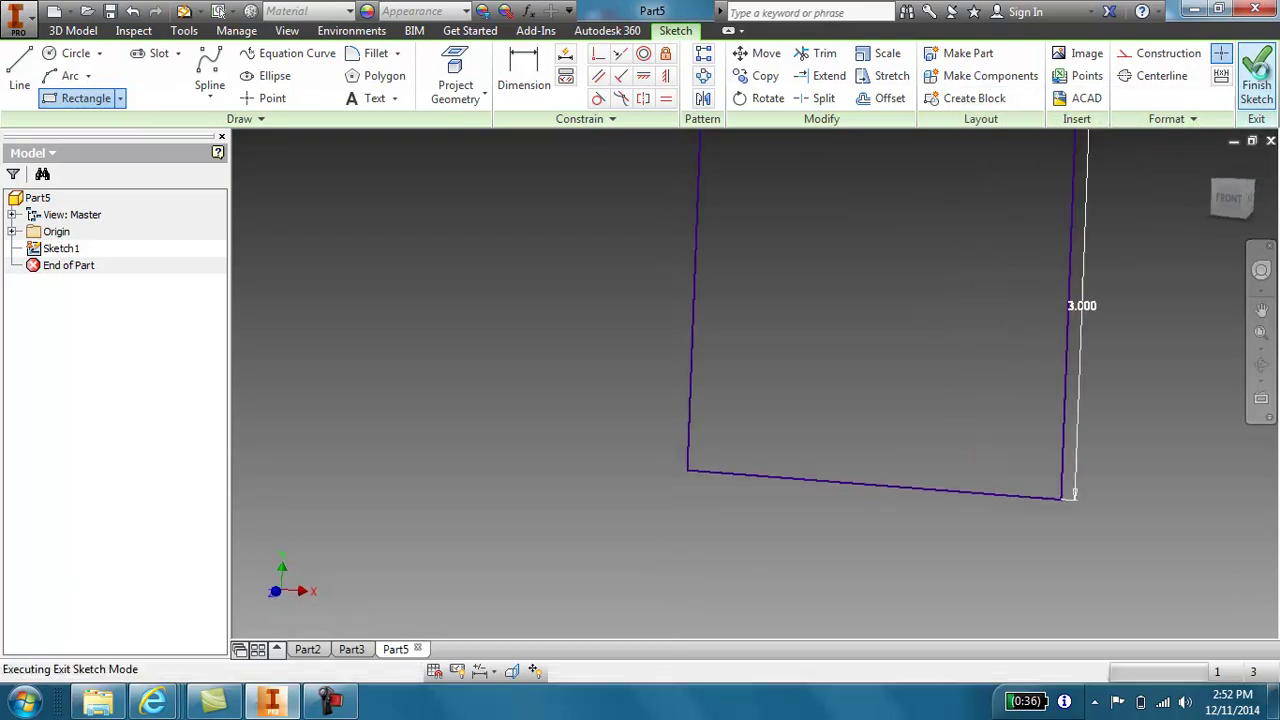
Step: Extrude the square profile 2 in backward from the sketch plane as a new solid
scroll(1077, 287, "up", 3)
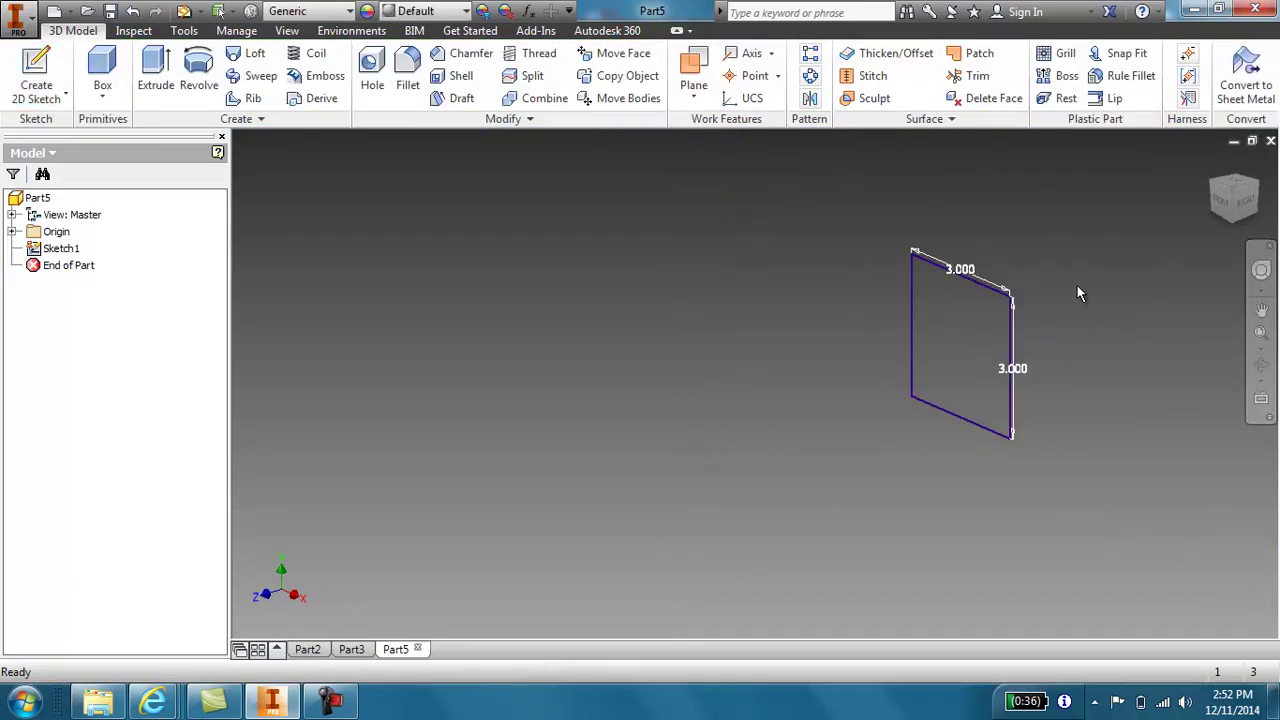
right_click(1034, 412)
left_click(1080, 382)
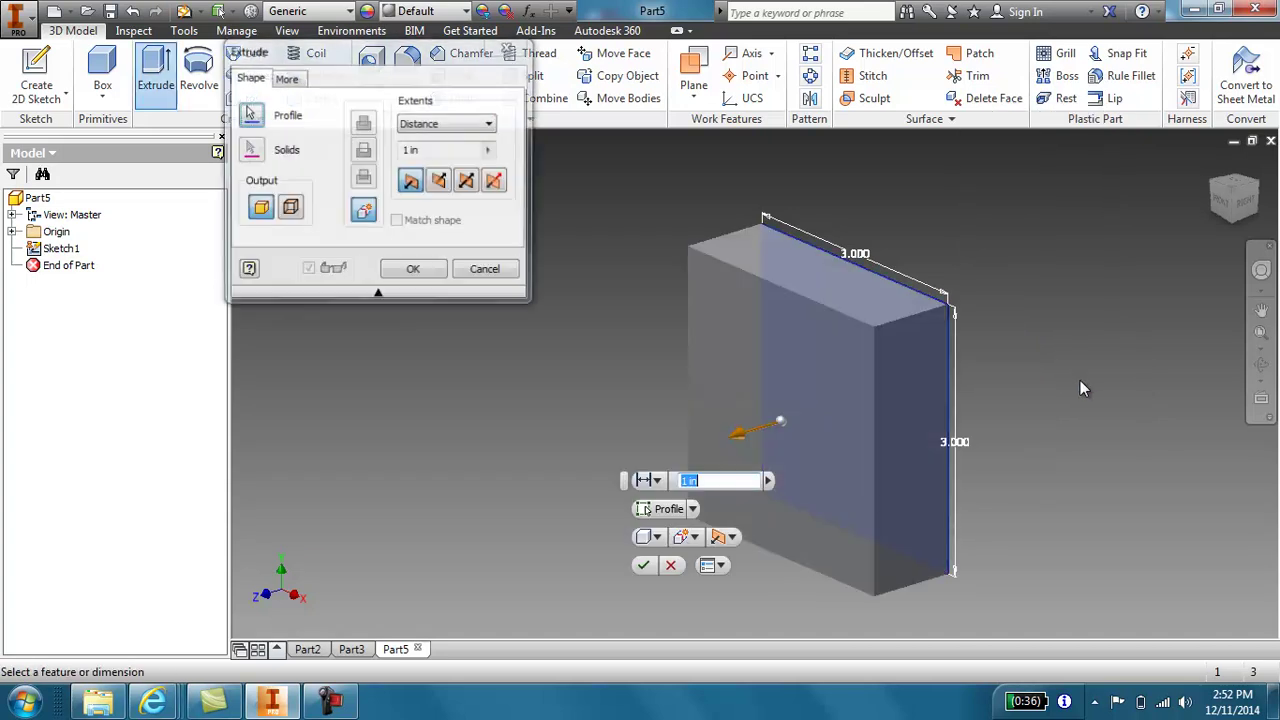
left_click_drag(745, 432, 936, 423)
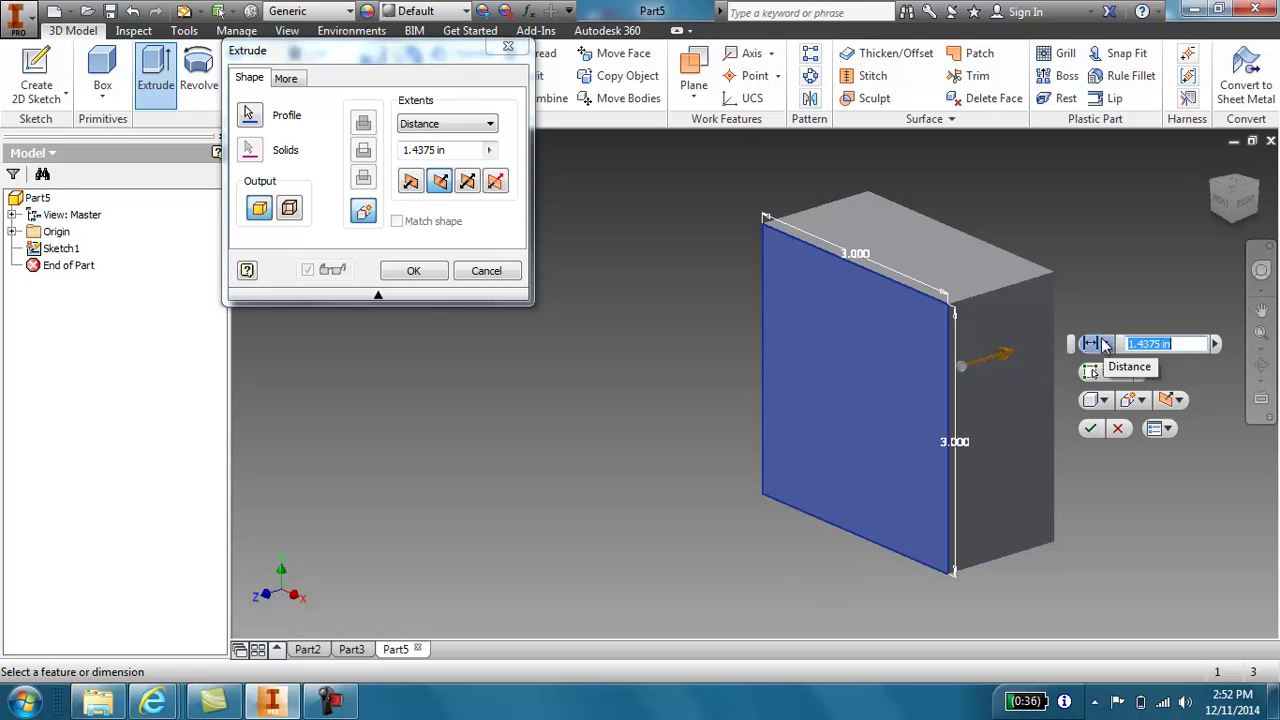
type("2")
key("Return")
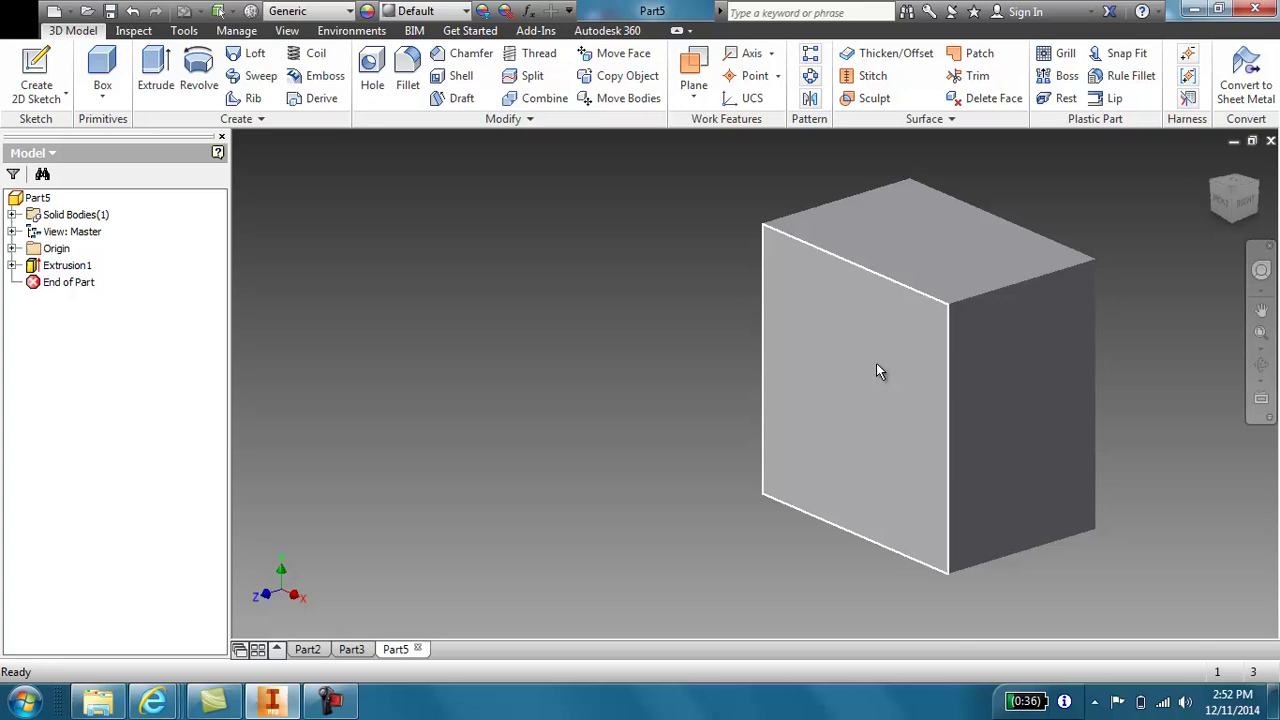
Step: Start a sketch on the block's front face and draw a 2.875 in diameter circle at its centre
right_click(876, 368)
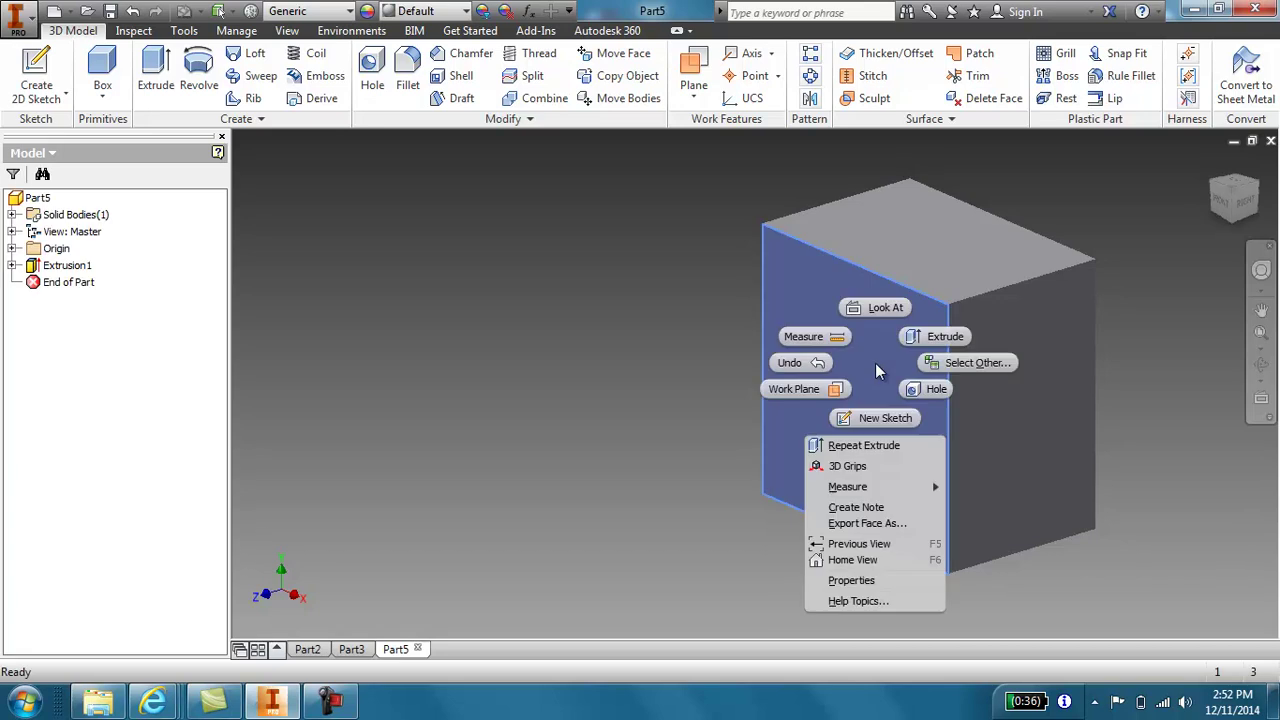
left_click(887, 420)
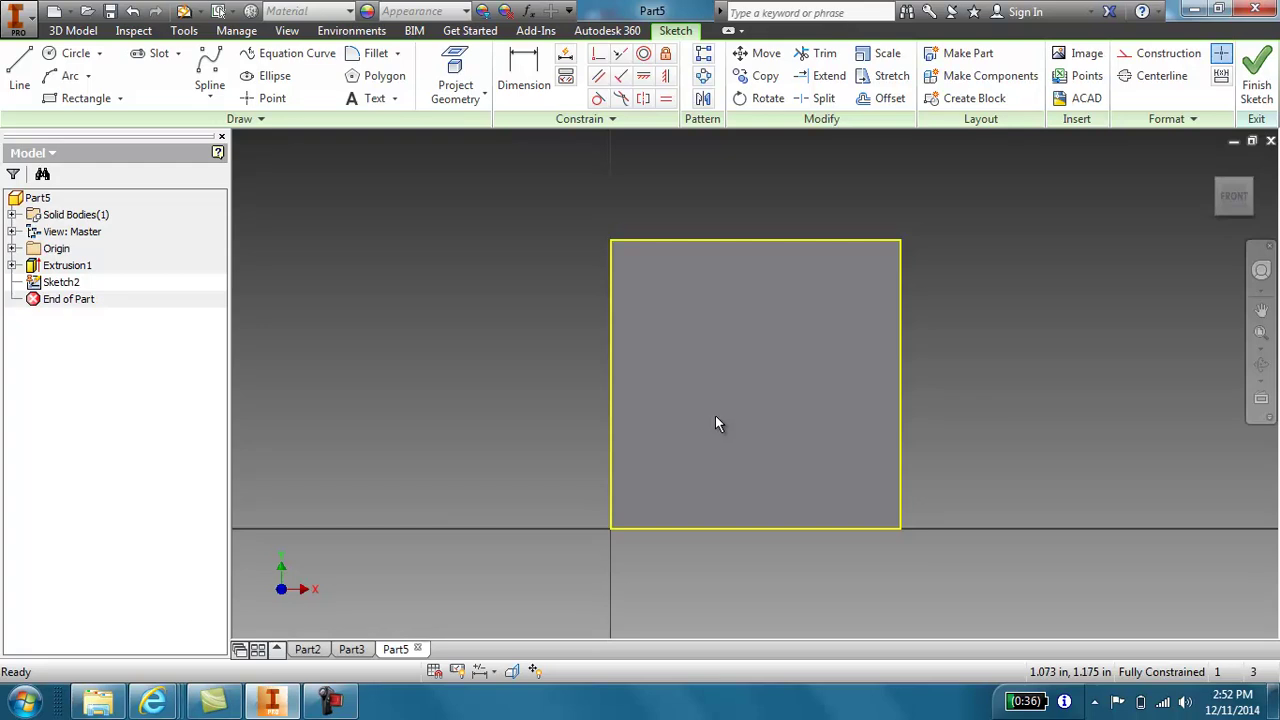
left_click(66, 56)
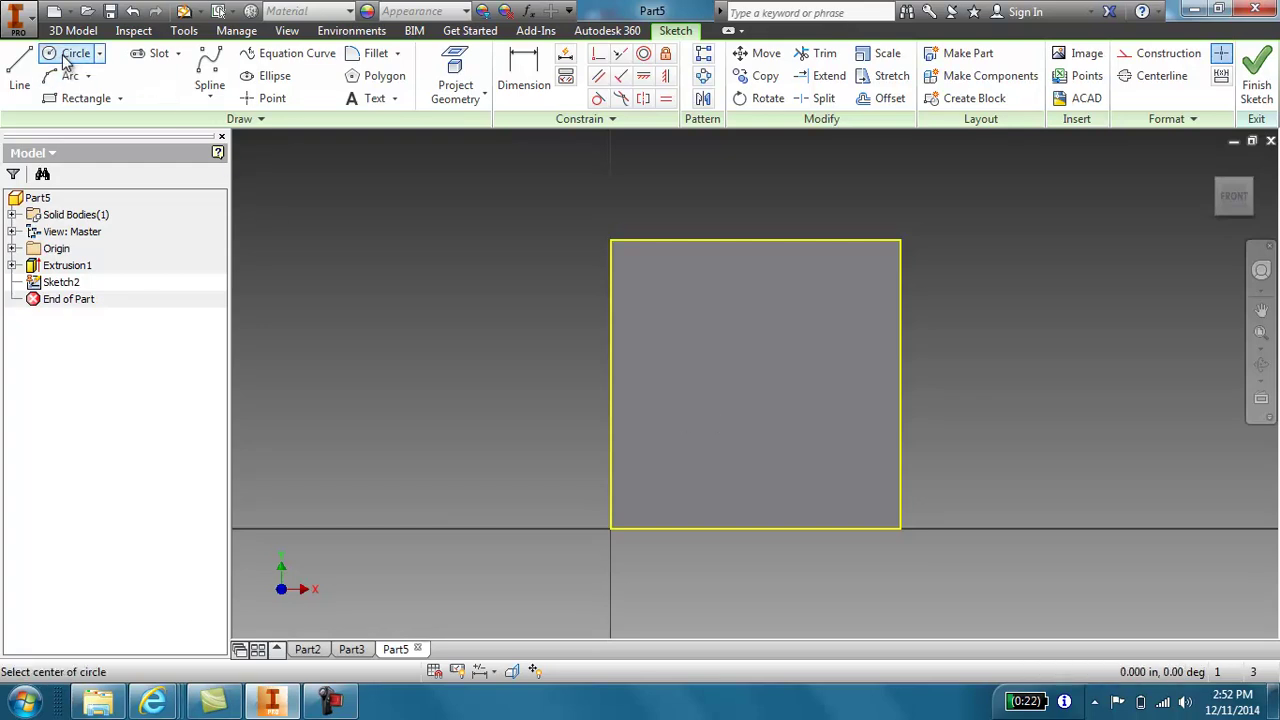
left_click(756, 384)
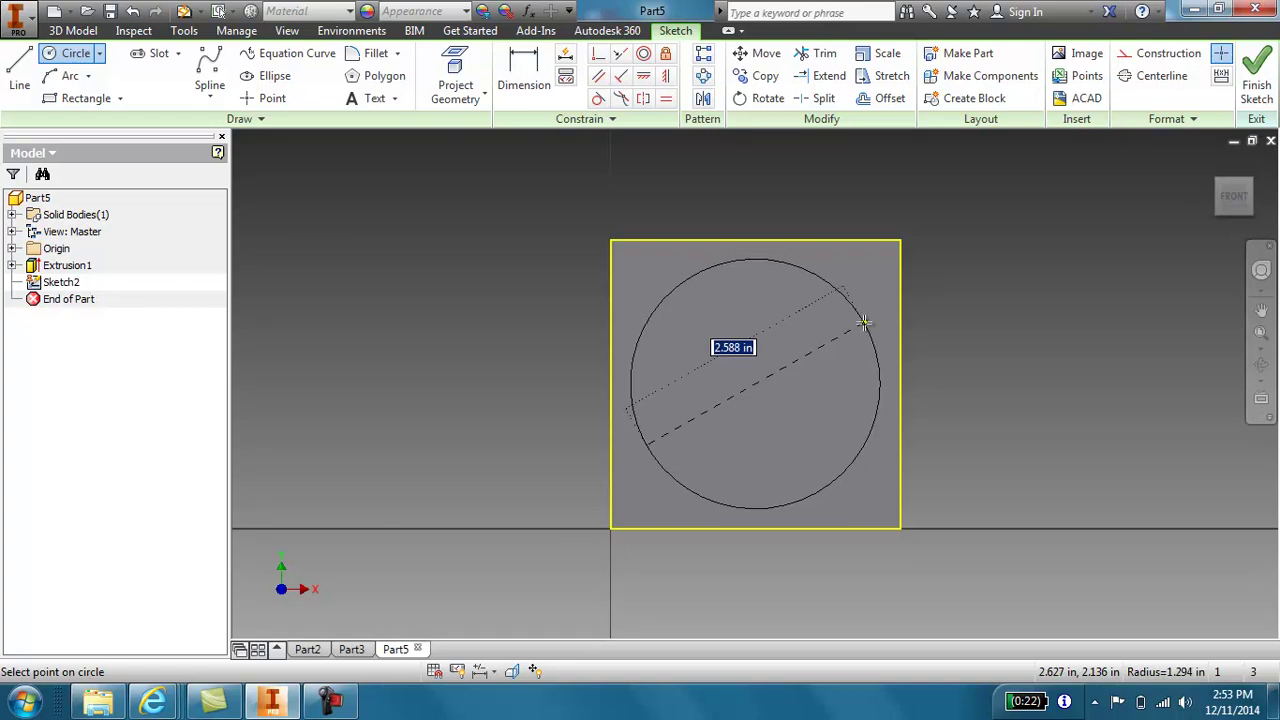
type("2")
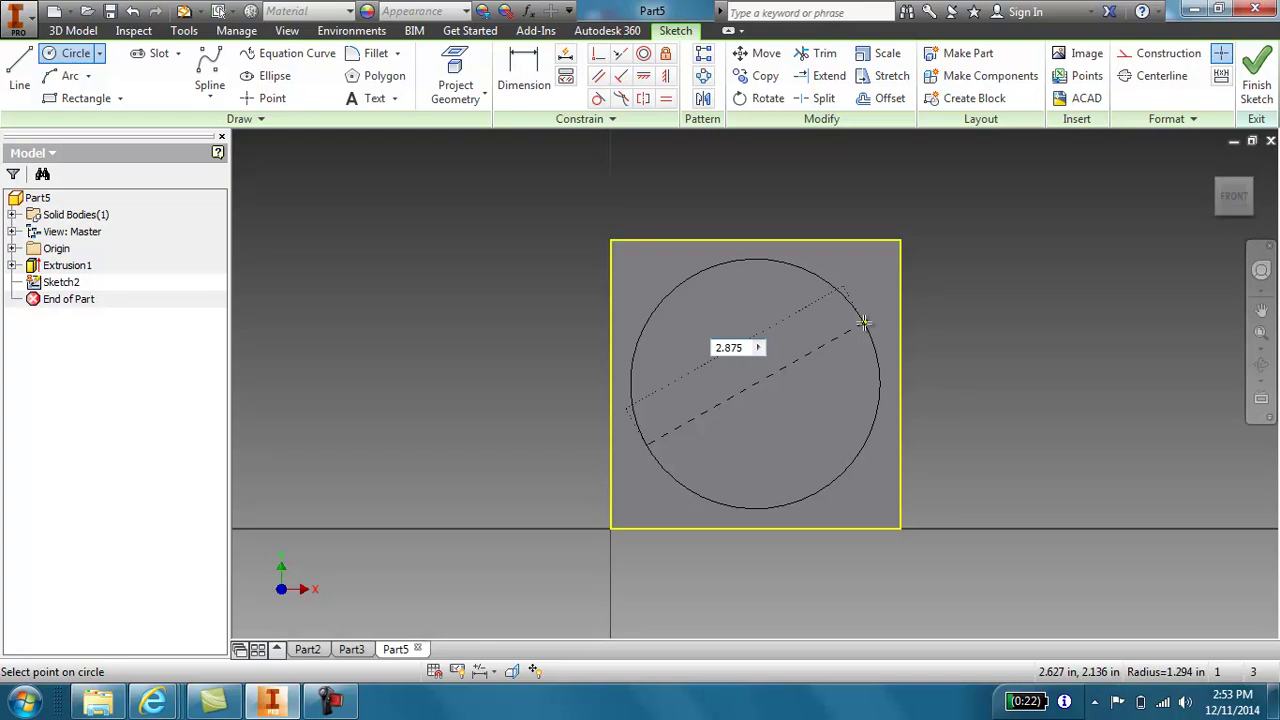
type(".875")
key("Return")
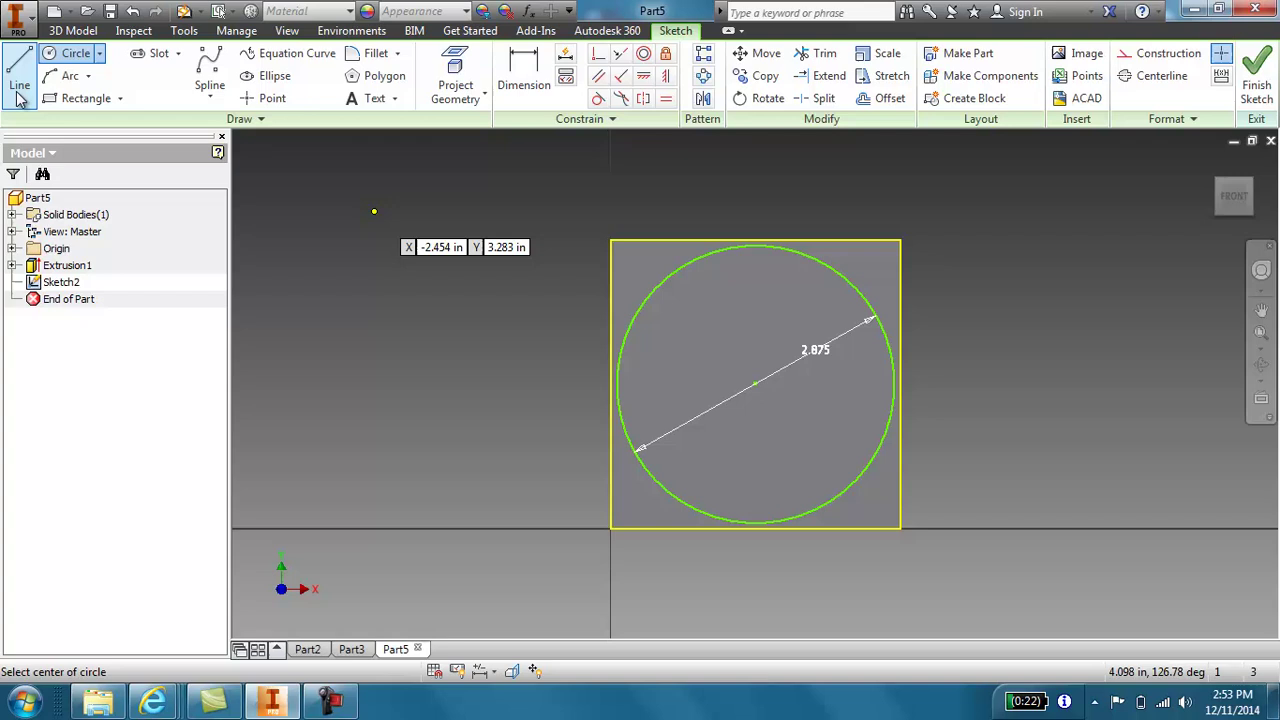
key("Escape")
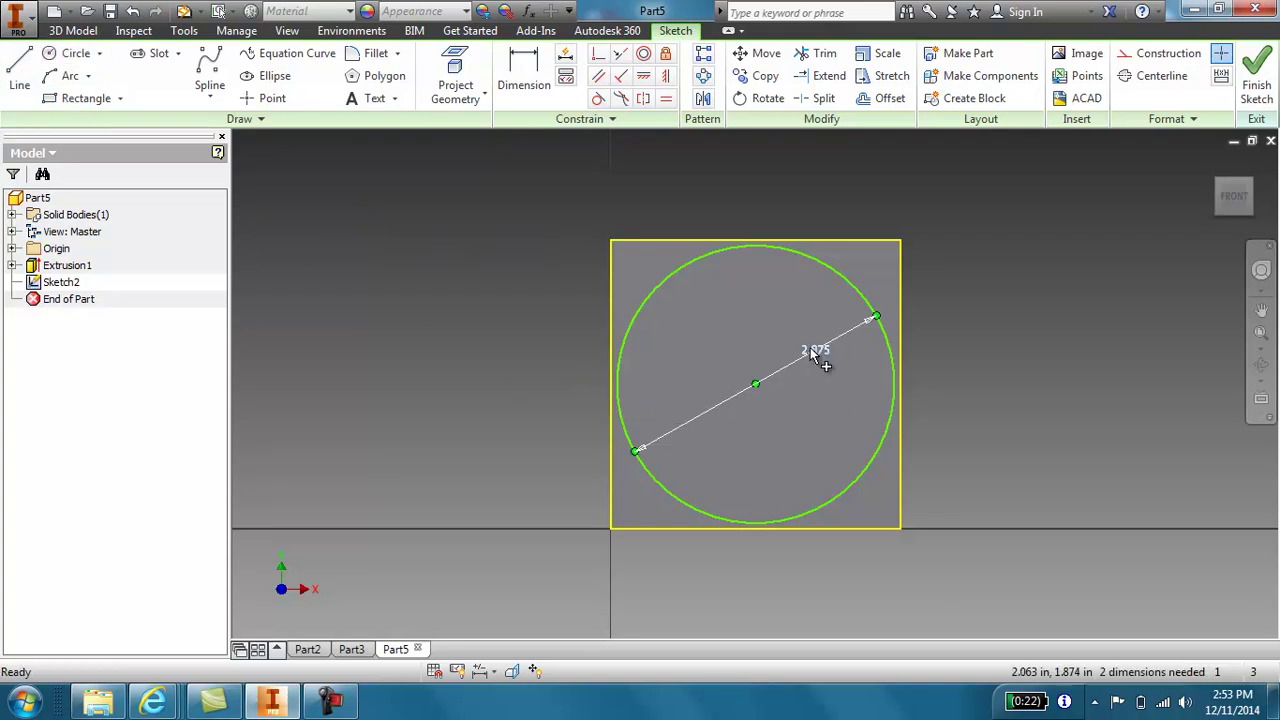
Step: Set the circle's diameter to 2.75 in and finish the sketch
double_click(813, 349)
type("2.75")
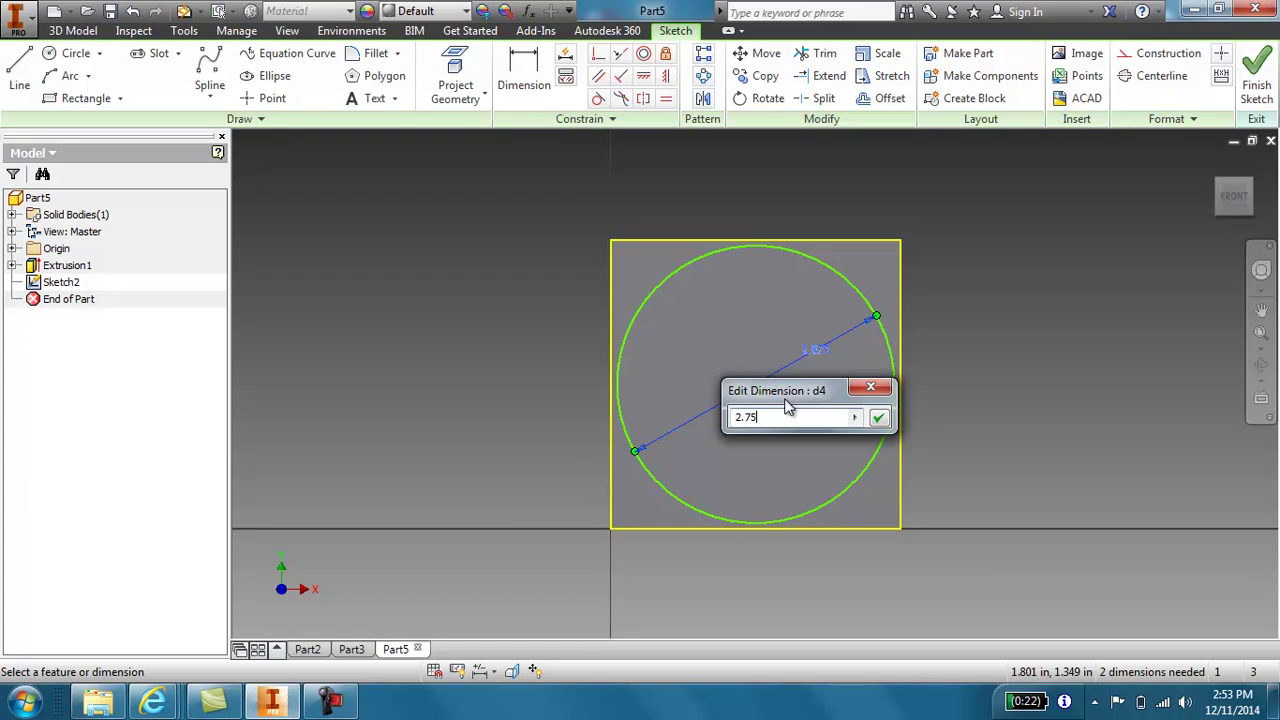
key("Return")
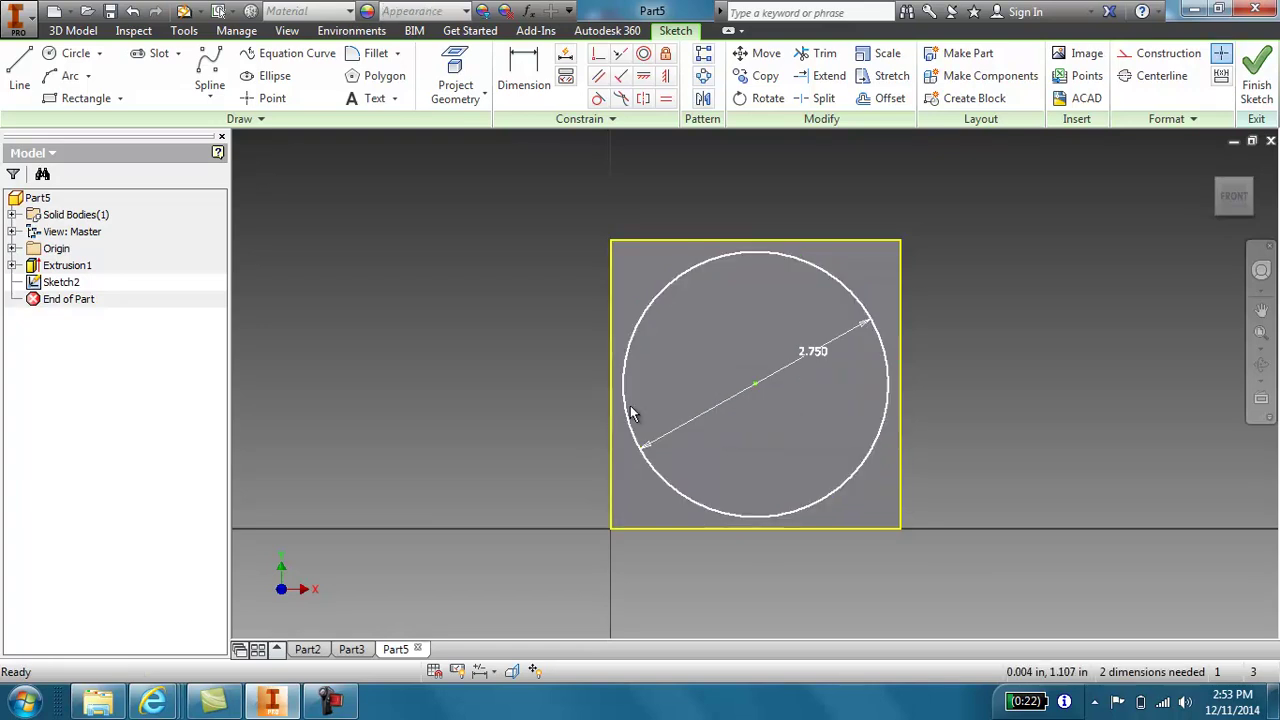
left_click(889, 391)
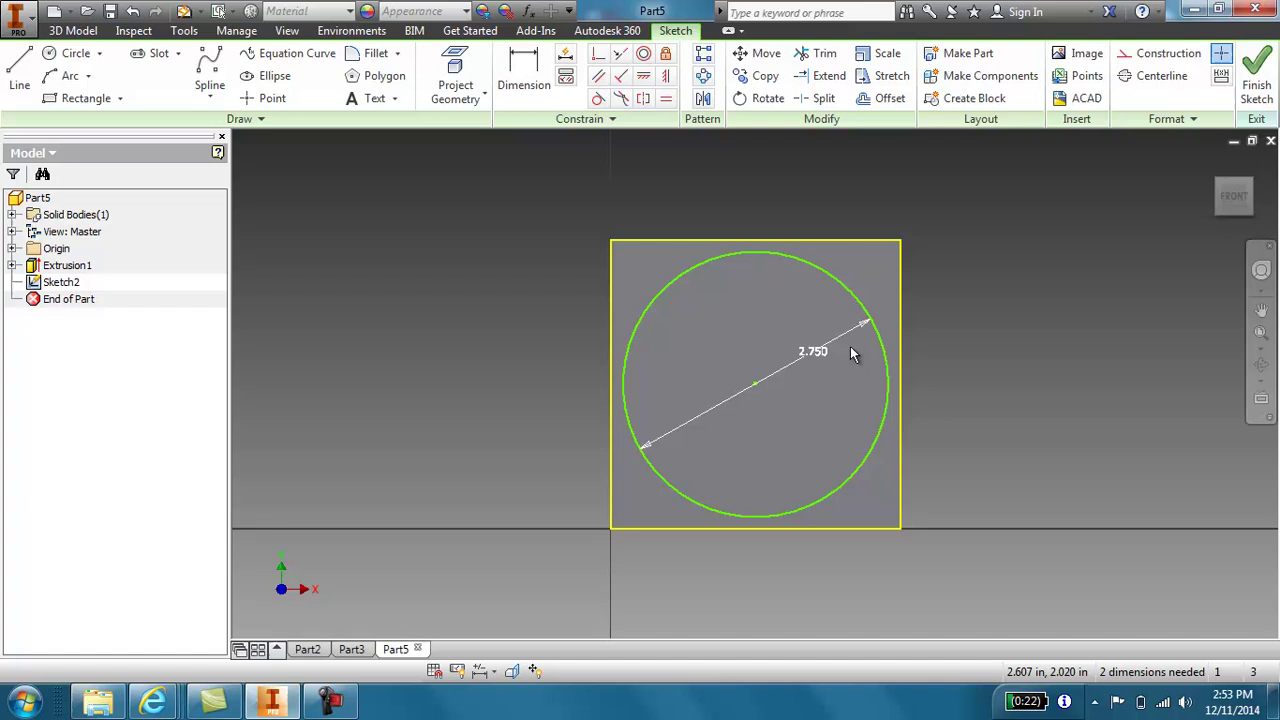
left_click(1258, 75)
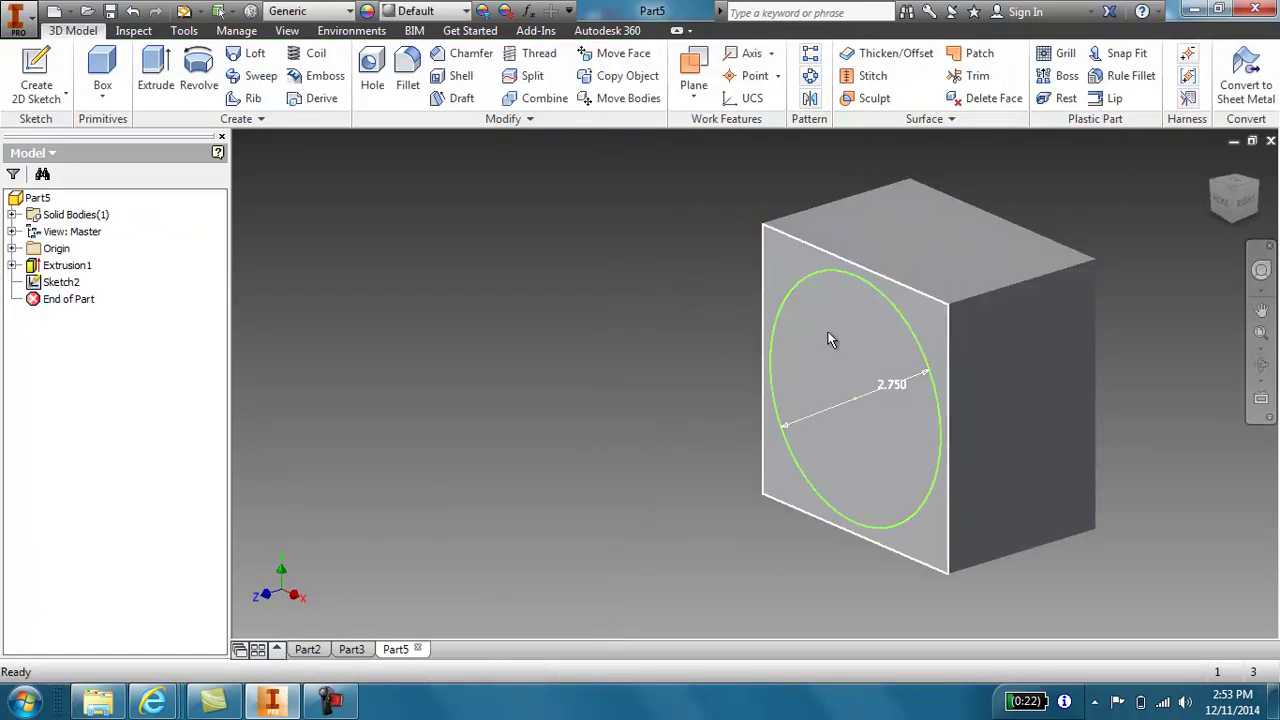
Step: Extrude the area between the circle and the square edges as a cut 1 in deep into the block
left_click(829, 337)
right_click(641, 306)
left_click(692, 283)
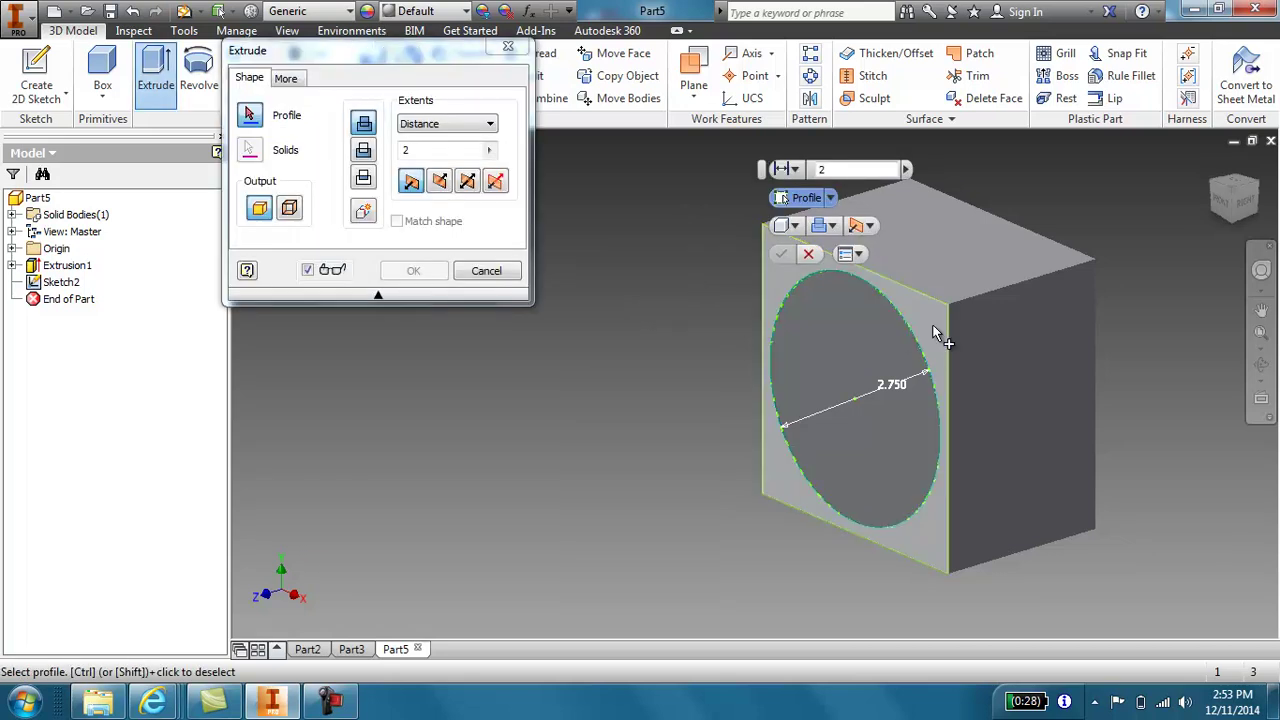
left_click(933, 327)
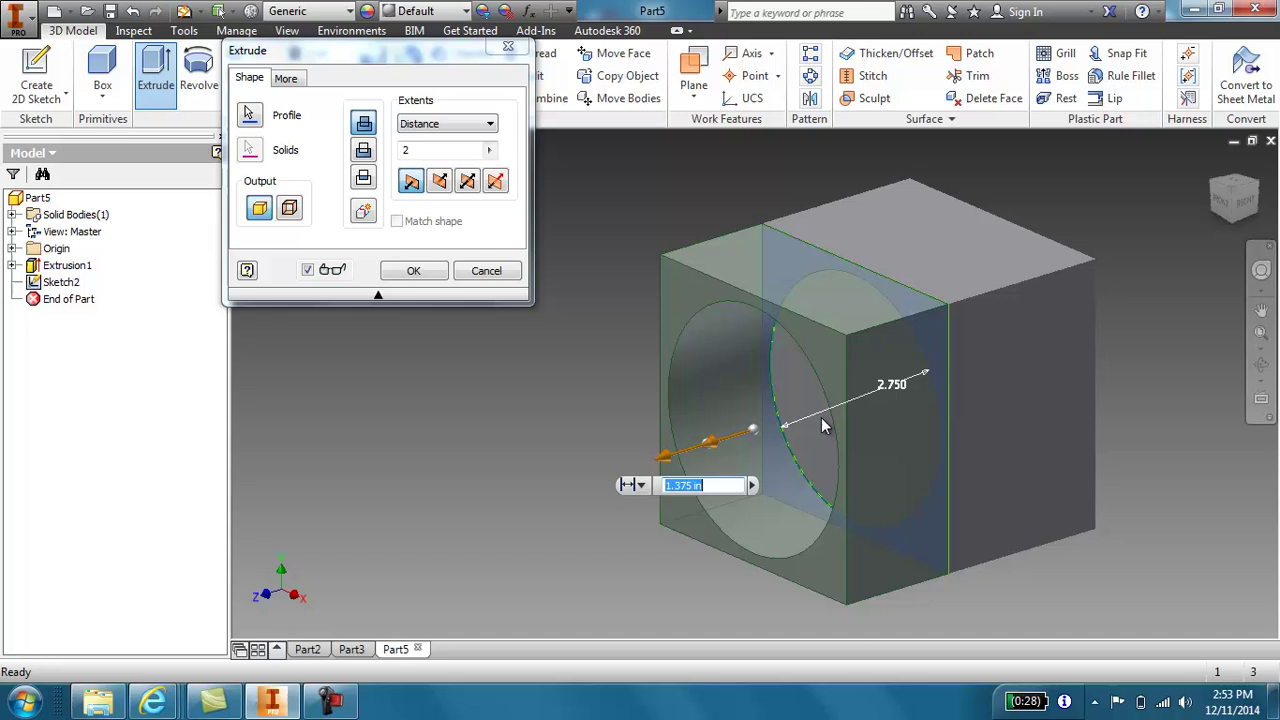
left_click(896, 414)
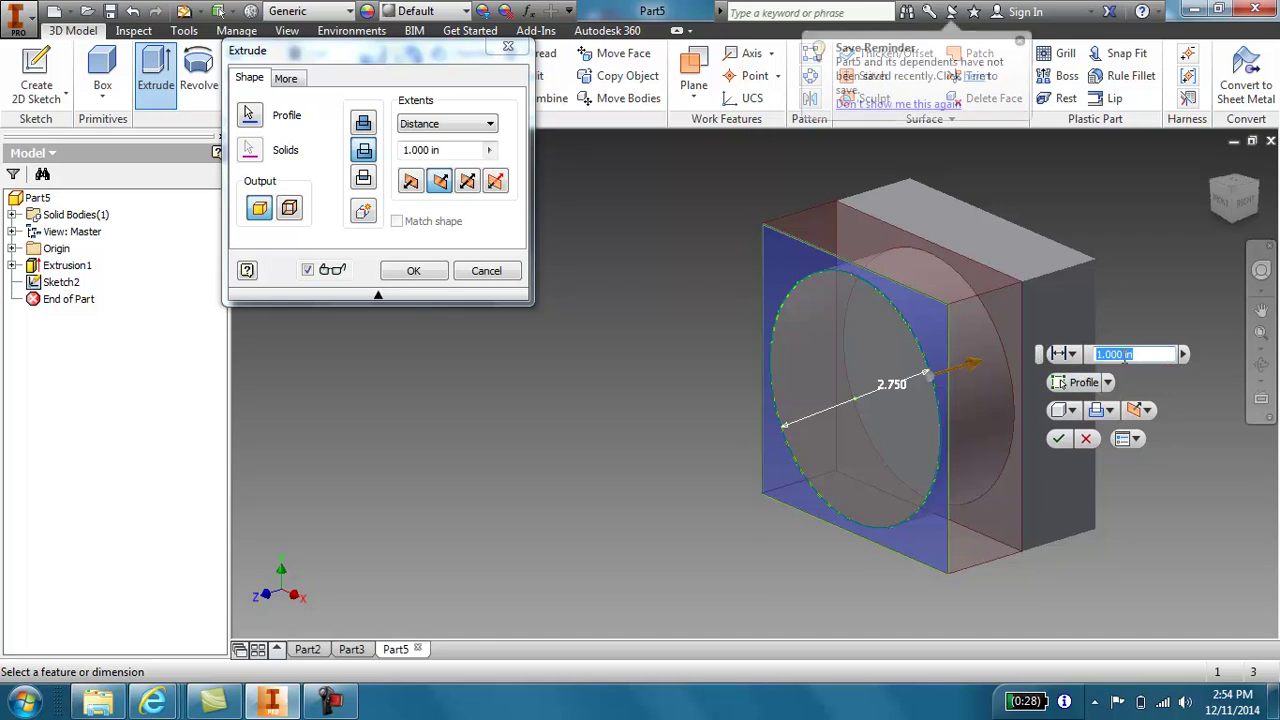
left_click(1058, 441)
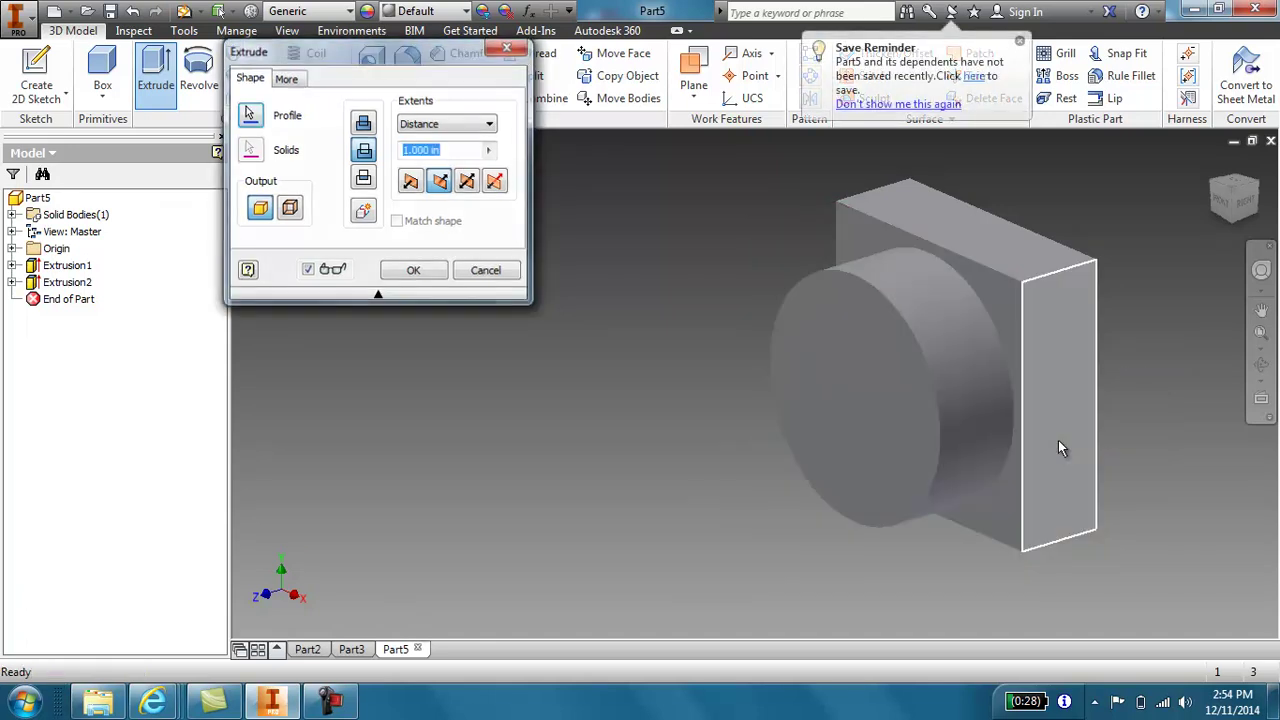
Step: Start a sketch on the round boss's front face and draw a 2.5 in diameter circle at its centre
key("F2")
left_click_drag(900, 583, 868, 562)
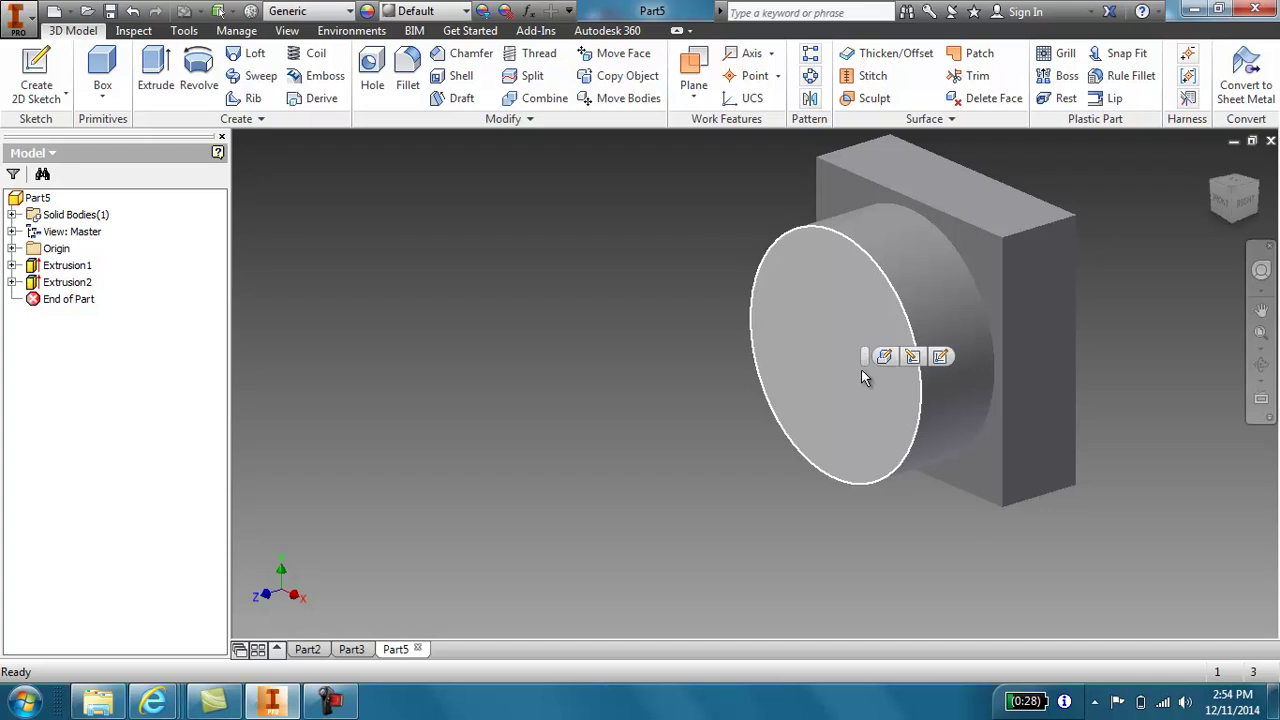
left_click(862, 371)
right_click(695, 366)
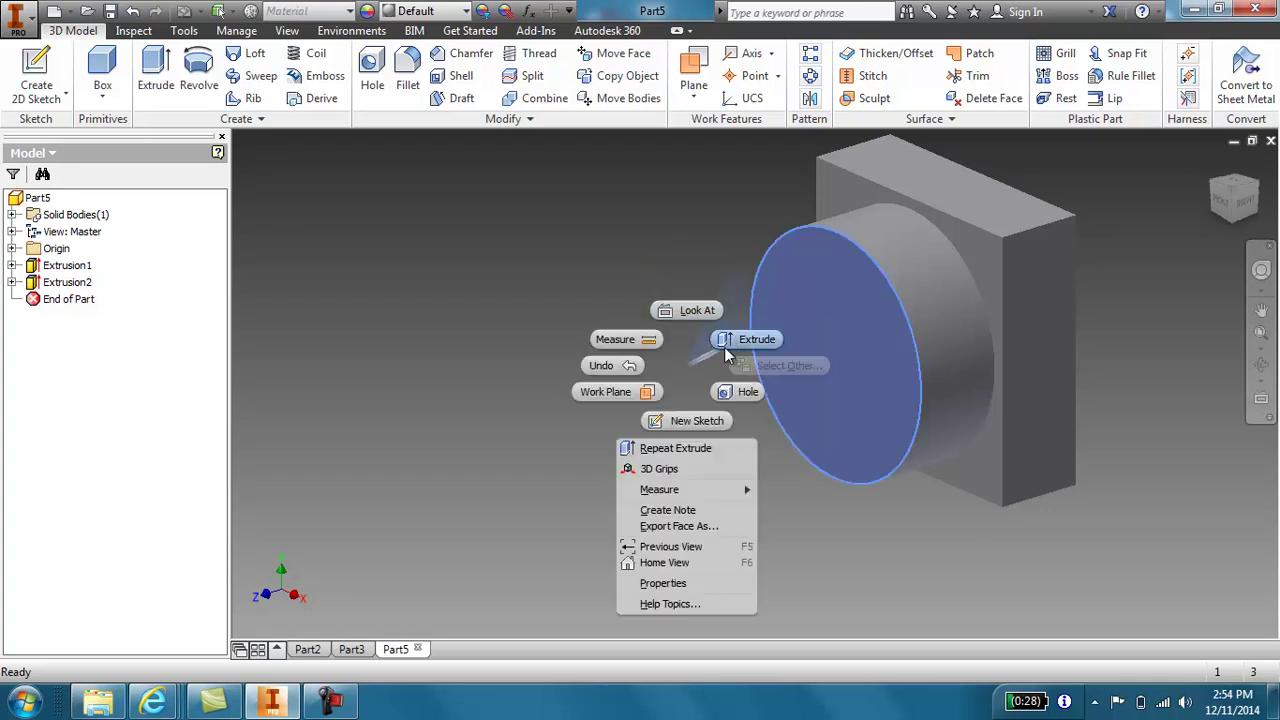
left_click(693, 420)
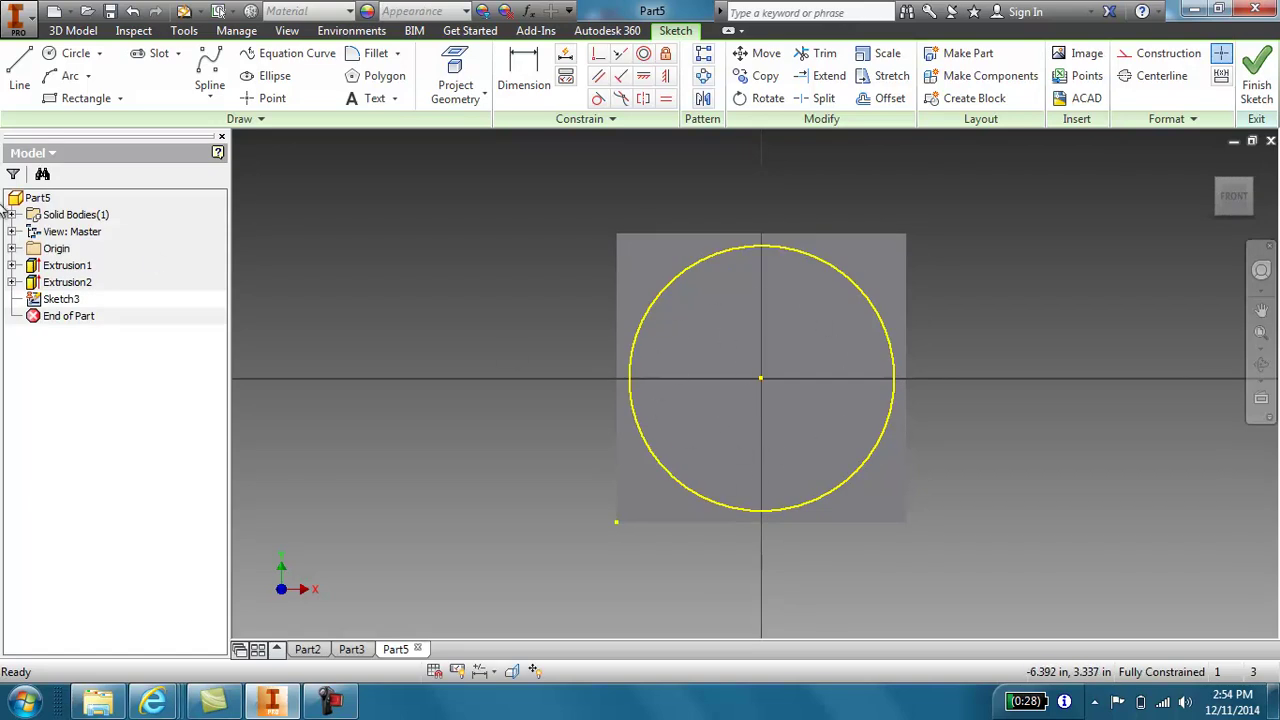
left_click(86, 56)
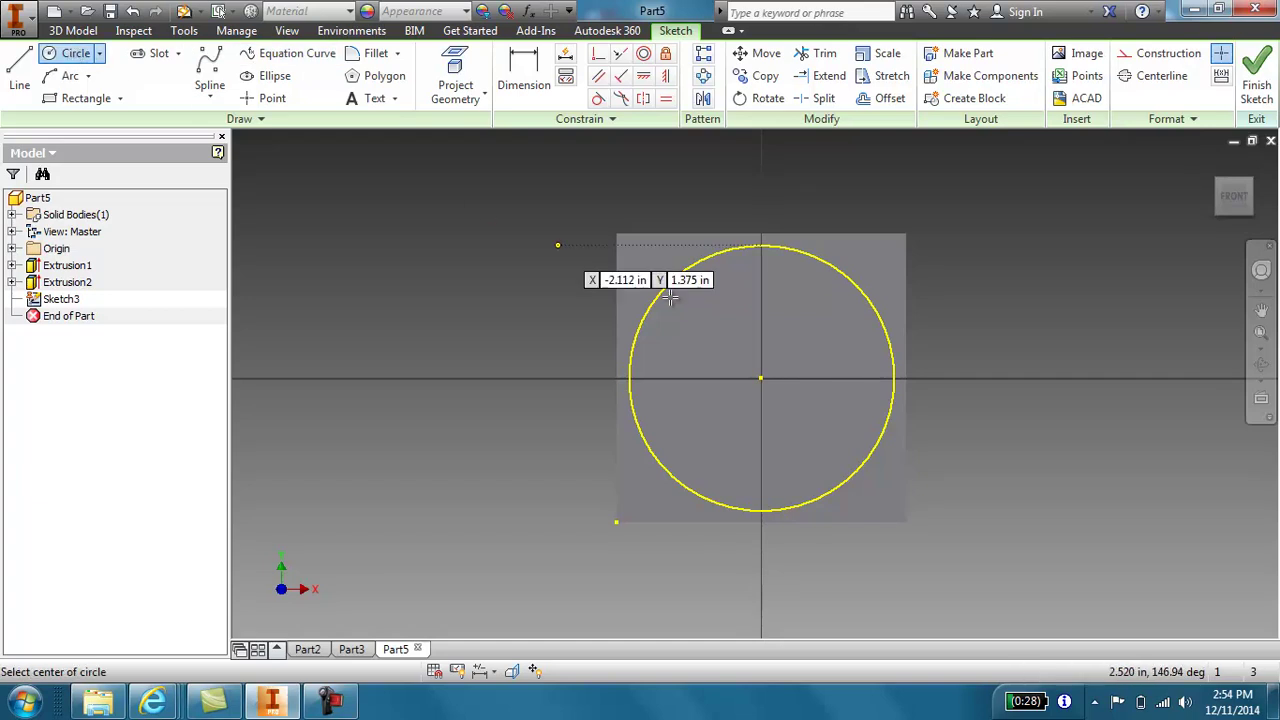
left_click(761, 378)
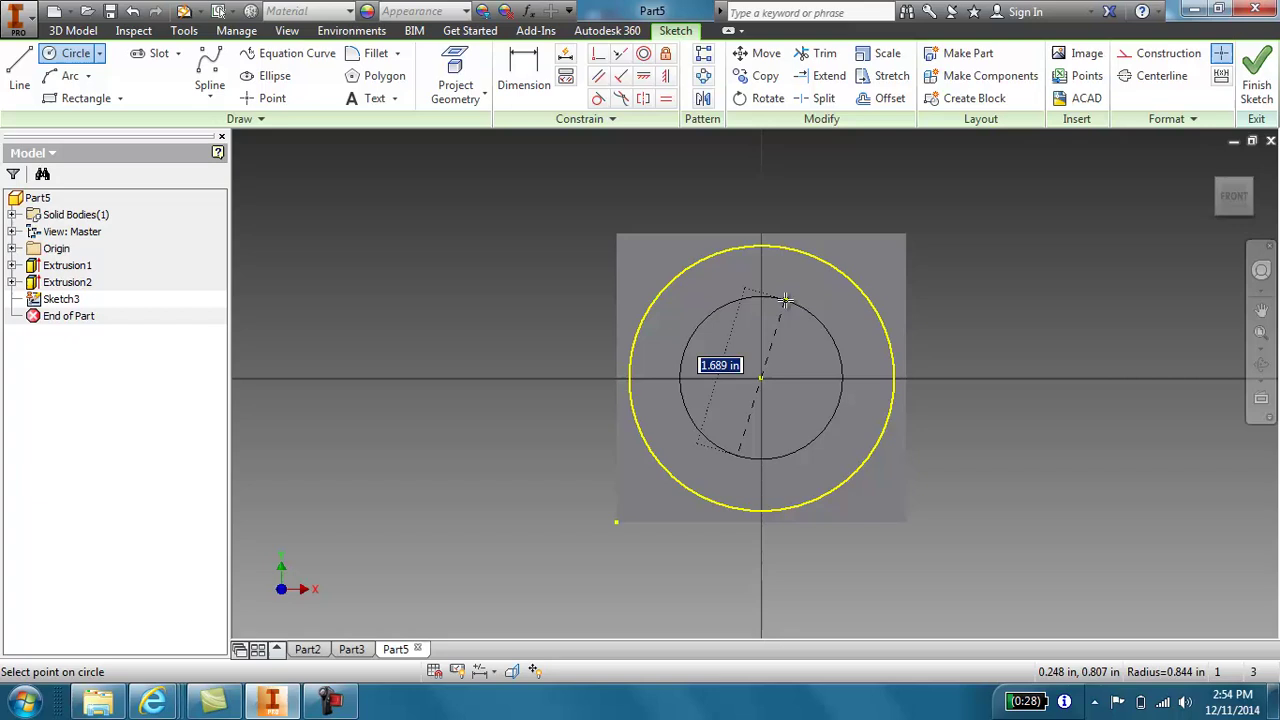
type(".5")
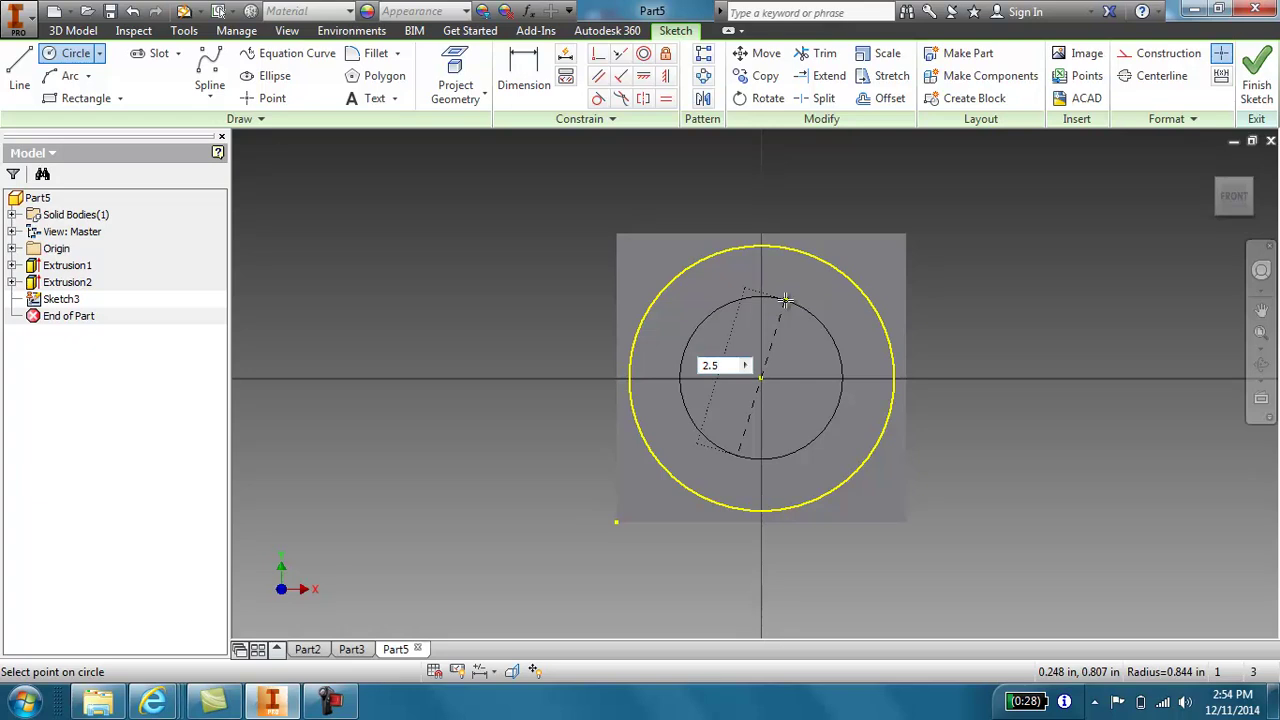
key("Return")
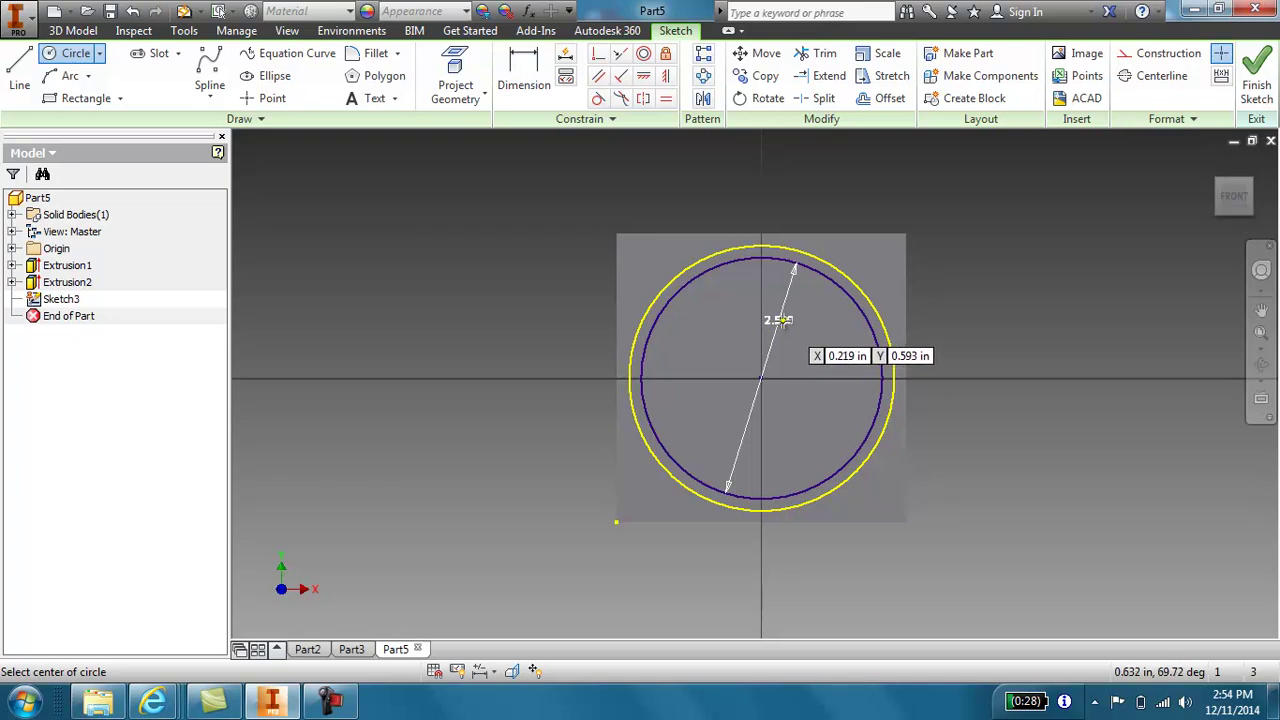
key("Escape")
Step: Set the inner circle's diameter to 2.25 in
double_click(778, 320)
type("2")
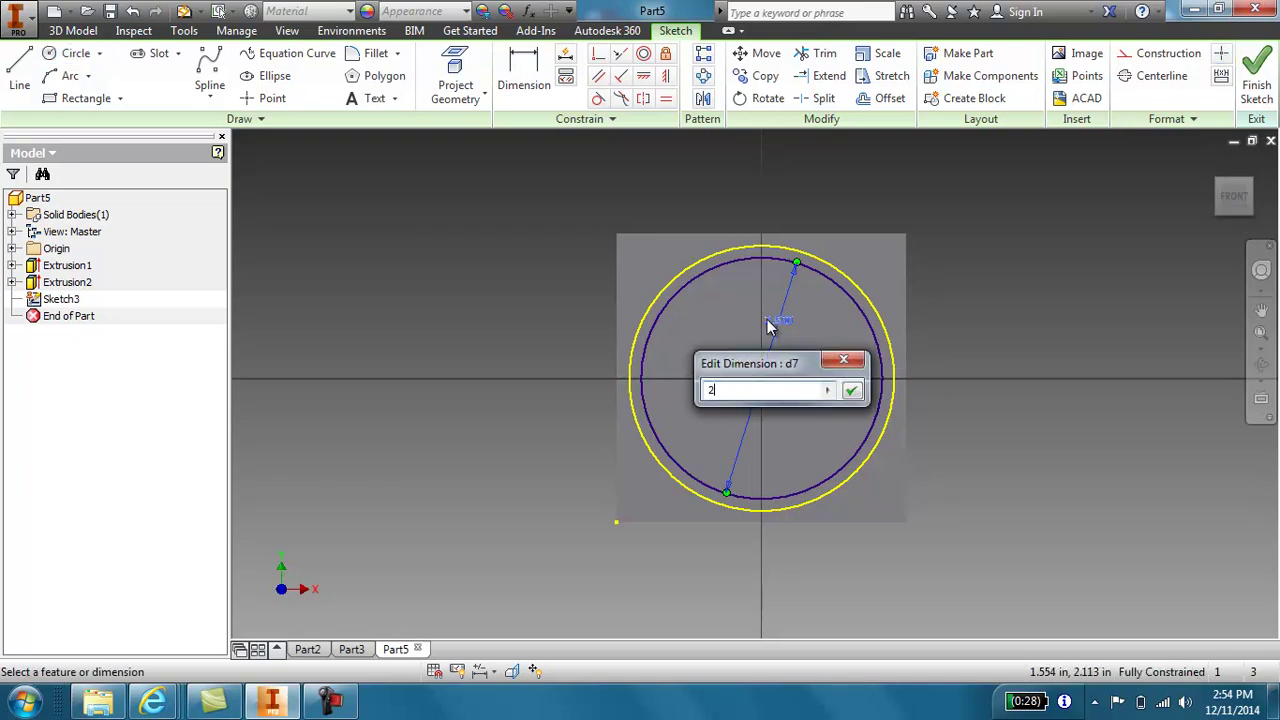
type(".25")
key("Return")
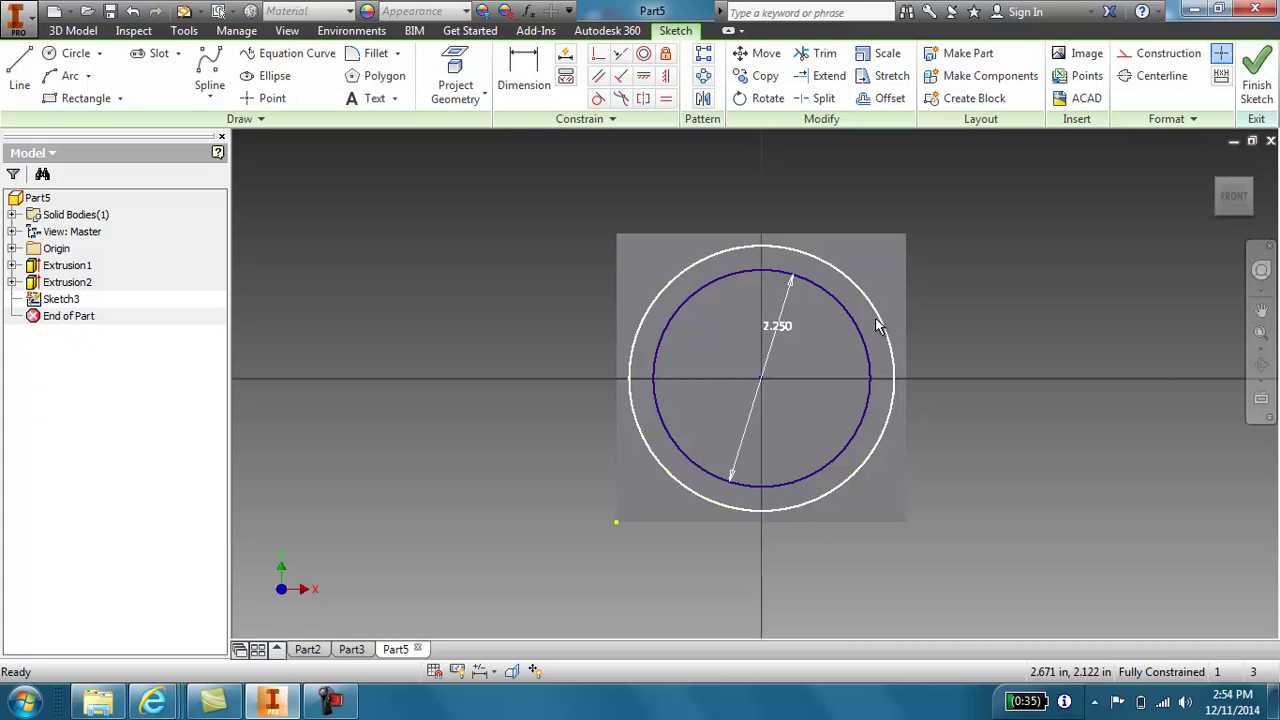
Step: Add a driven dimension for the gap between the inner circle and the boss edge, and finish the sketch
left_click(520, 60)
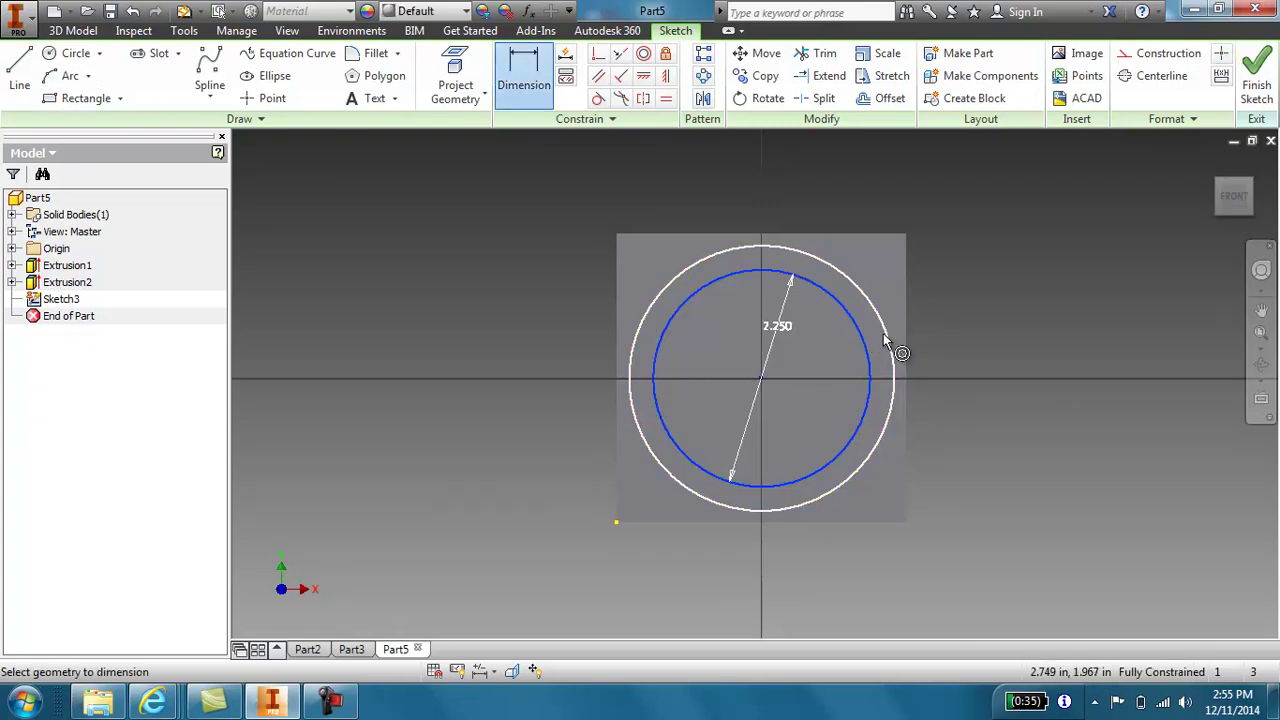
left_click(885, 340)
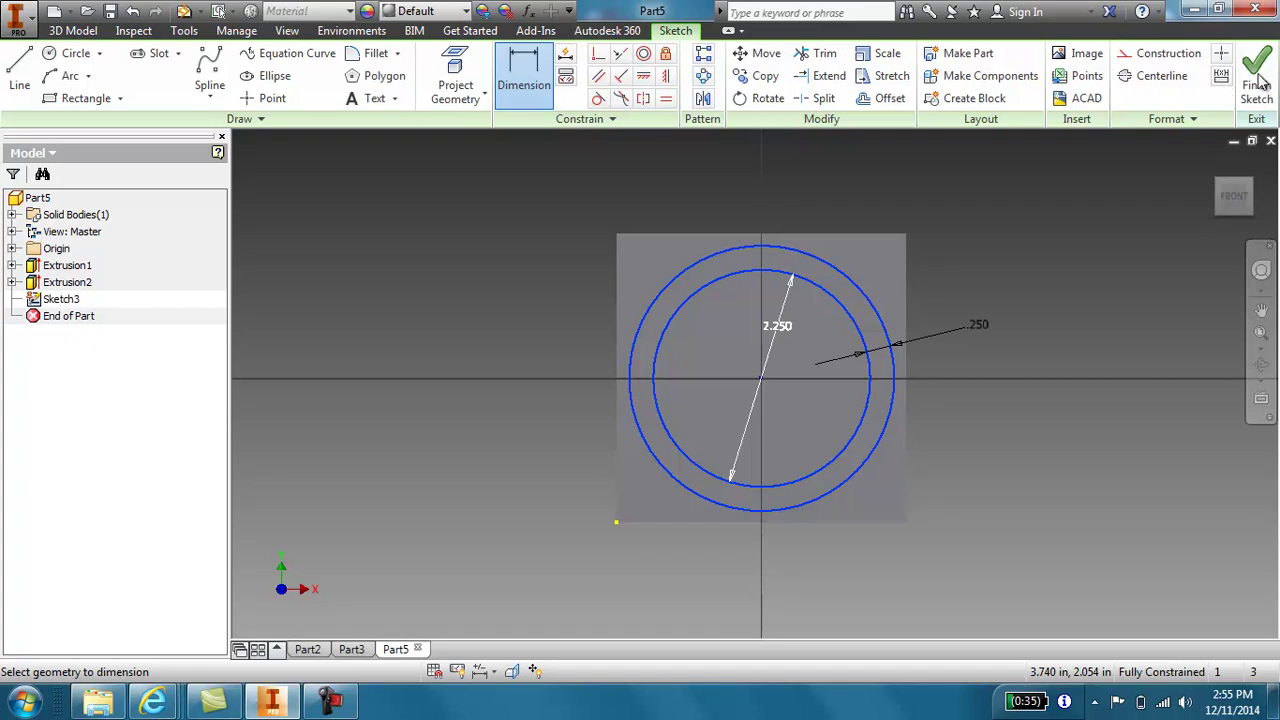
left_click(1256, 86)
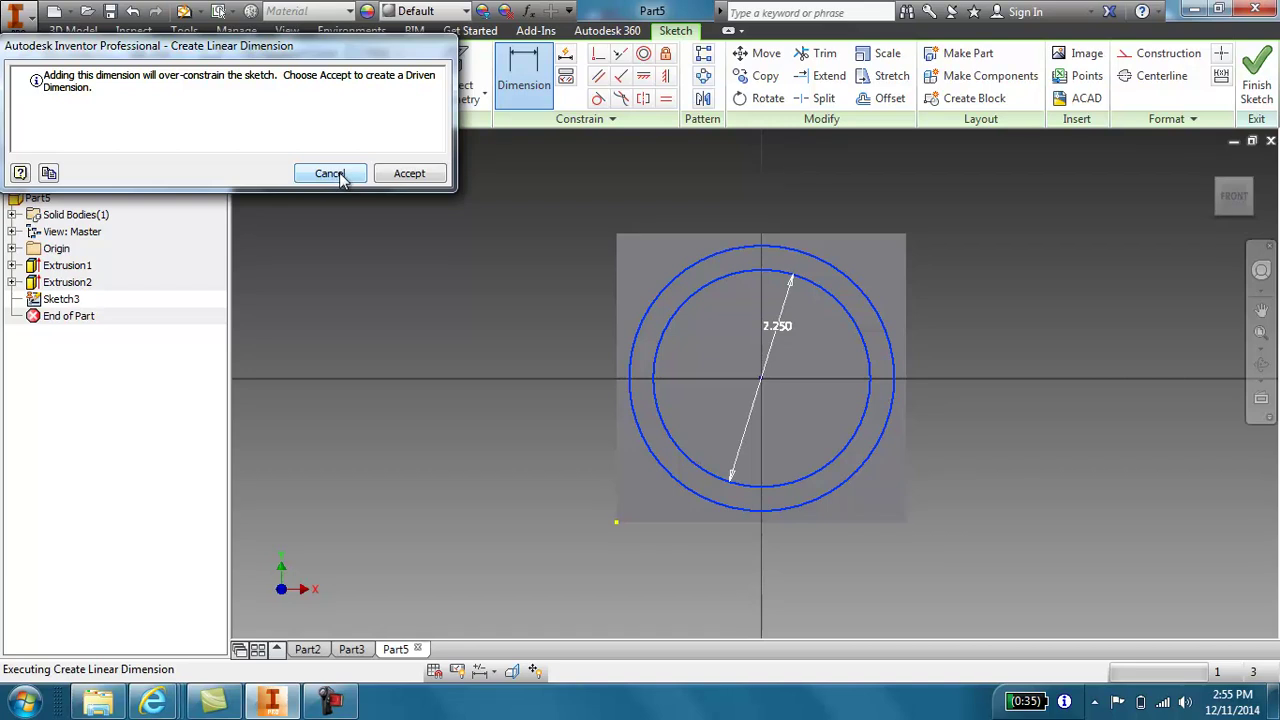
left_click(399, 176)
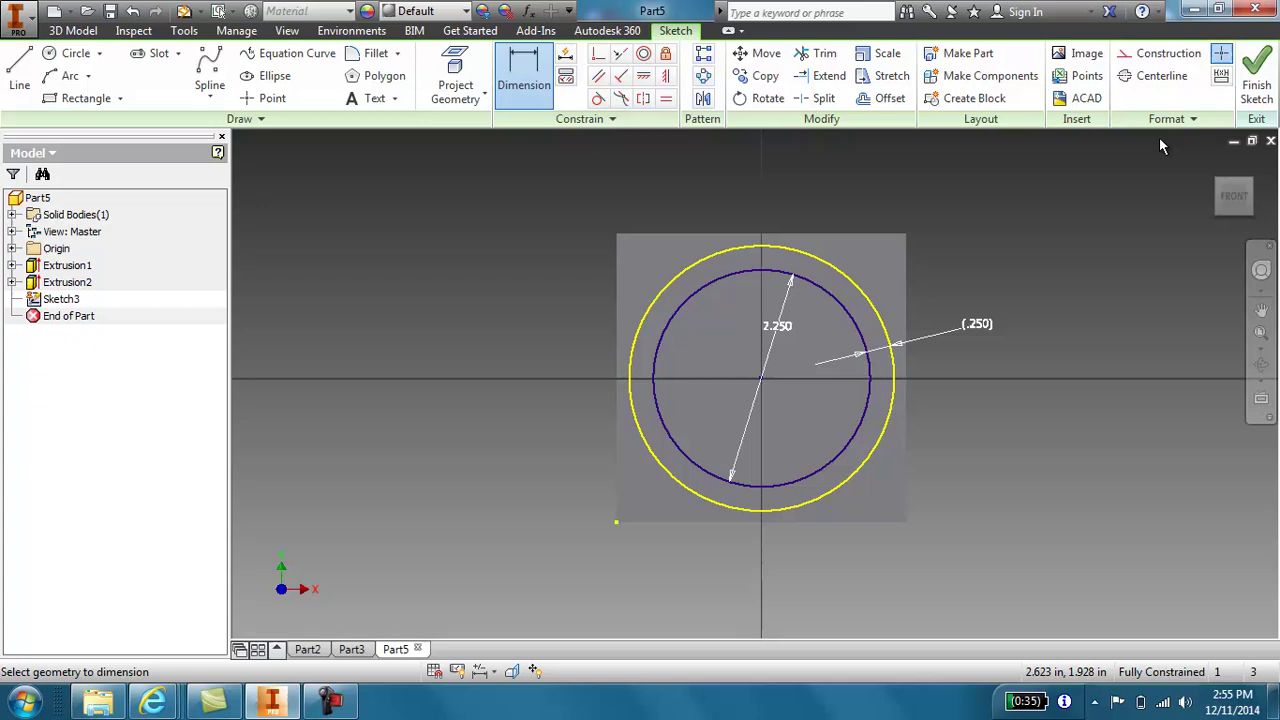
left_click(1256, 75)
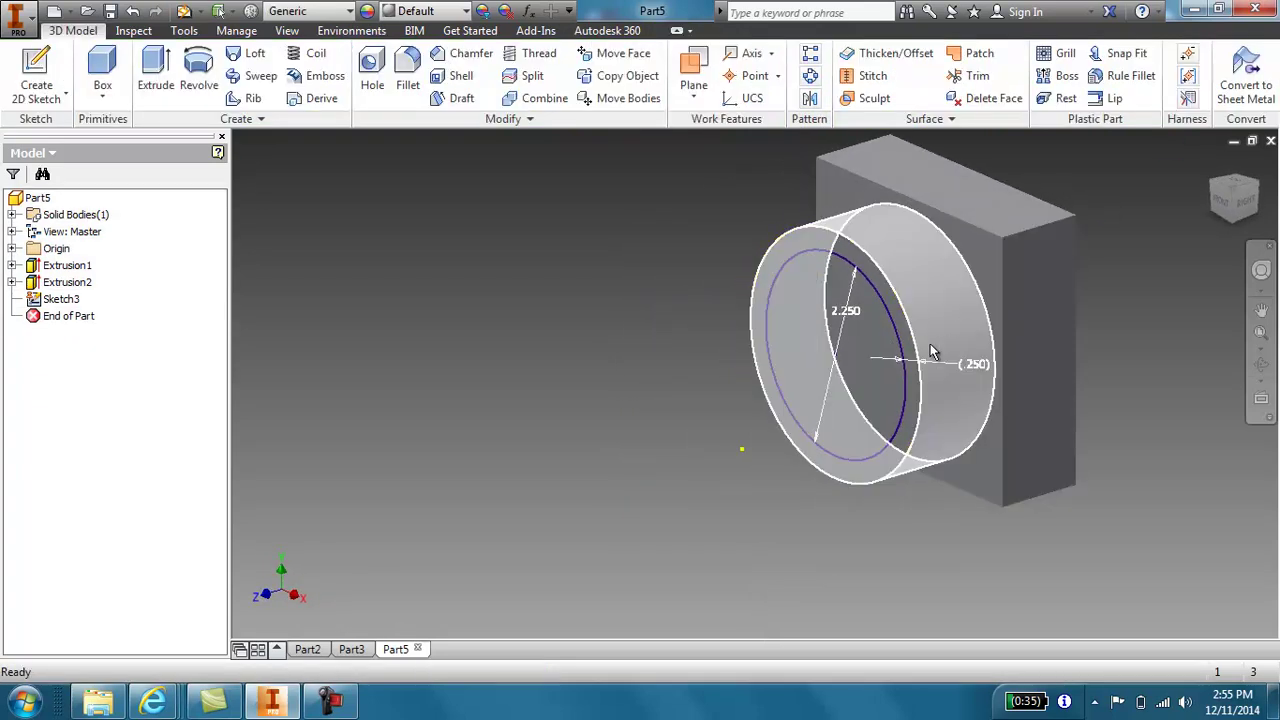
Step: Extrude the 2.25 in circle as a cut 0.875 in deep into the boss
left_click(861, 350)
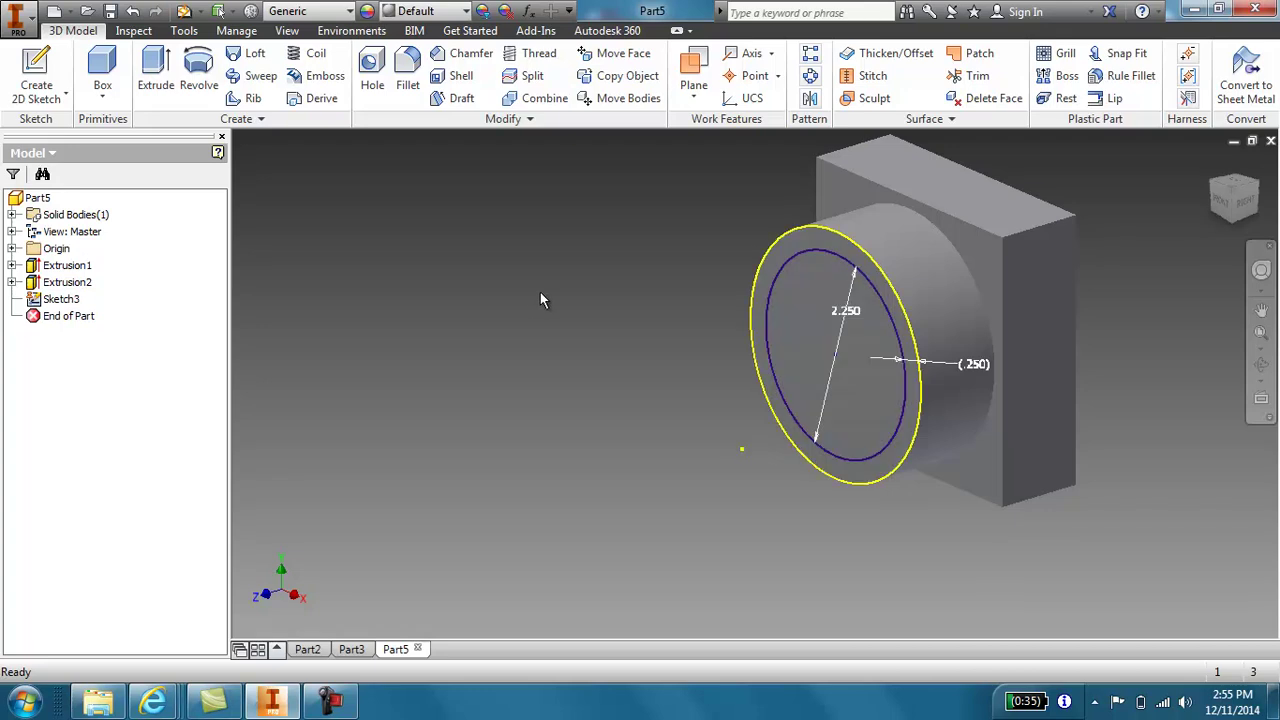
right_click(640, 300)
left_click(705, 249)
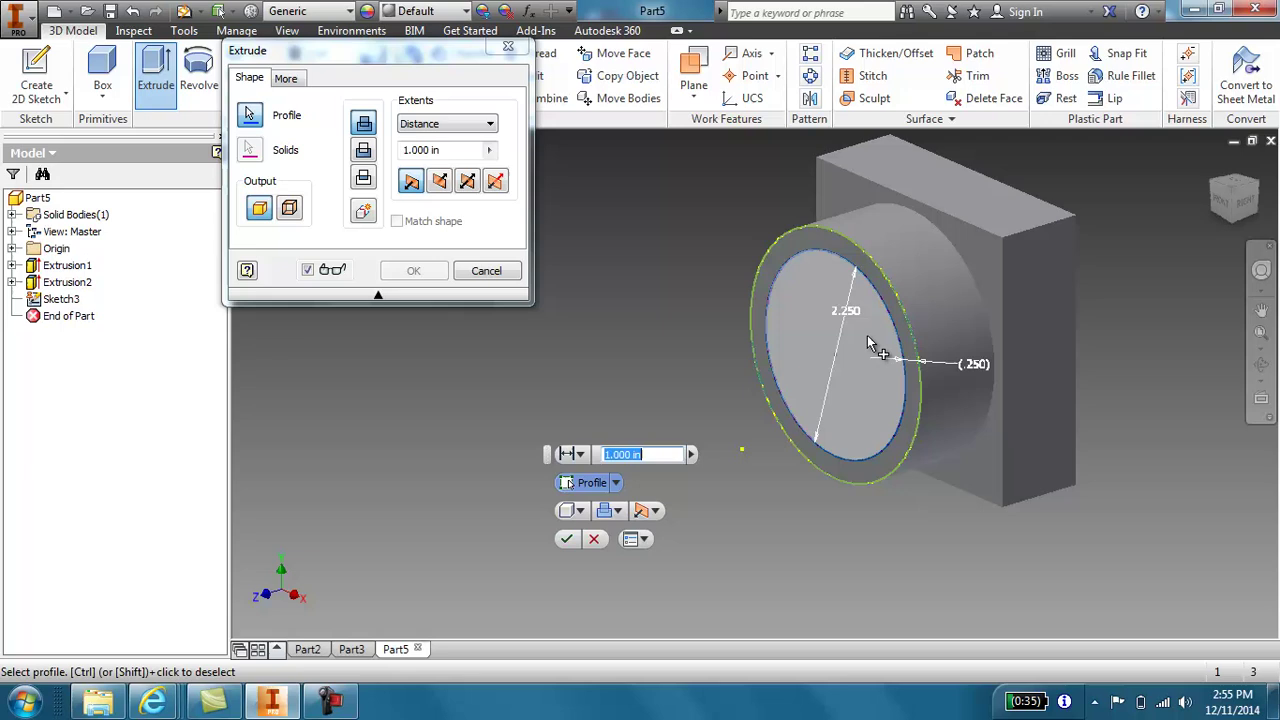
left_click(868, 340)
left_click_drag(740, 390, 838, 380)
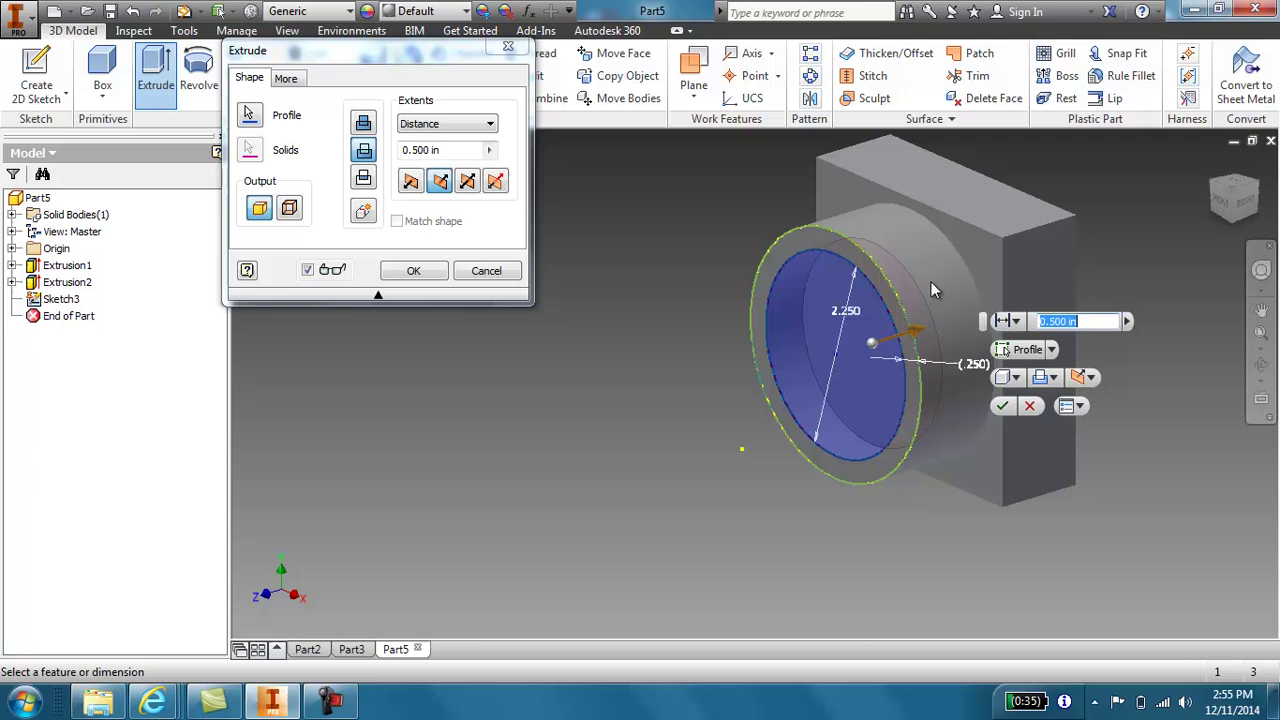
type(".")
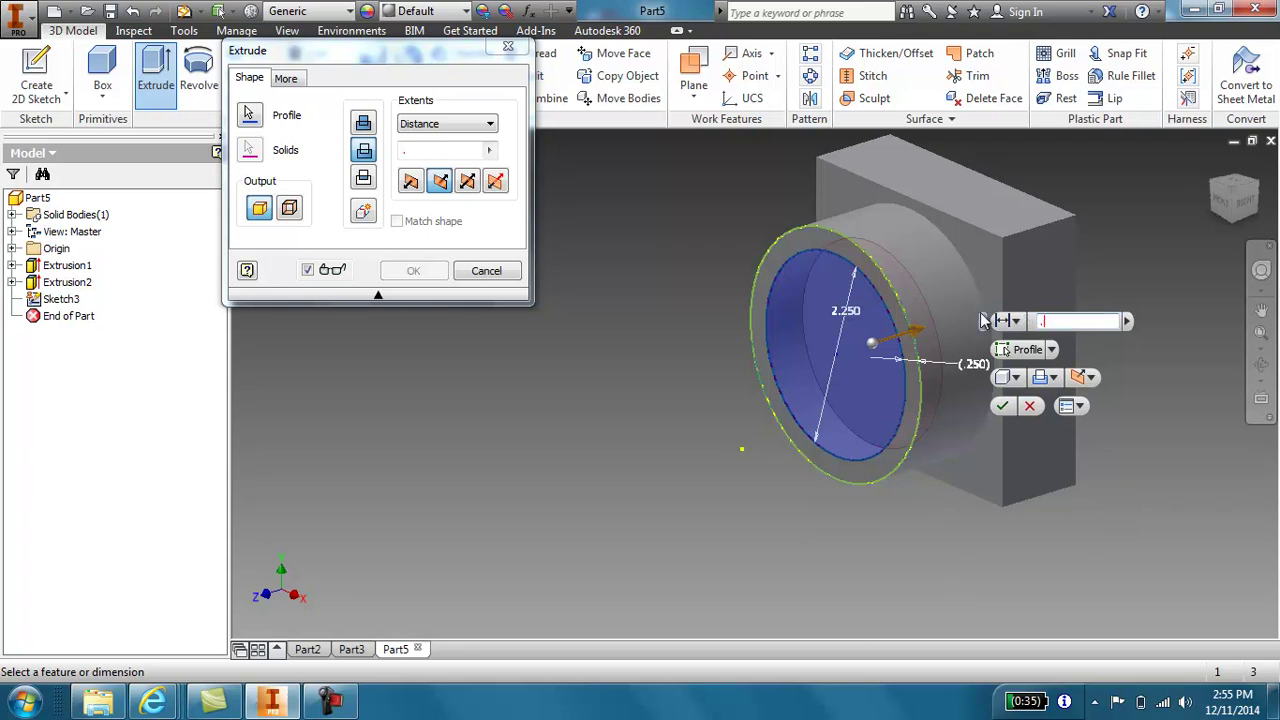
type("875")
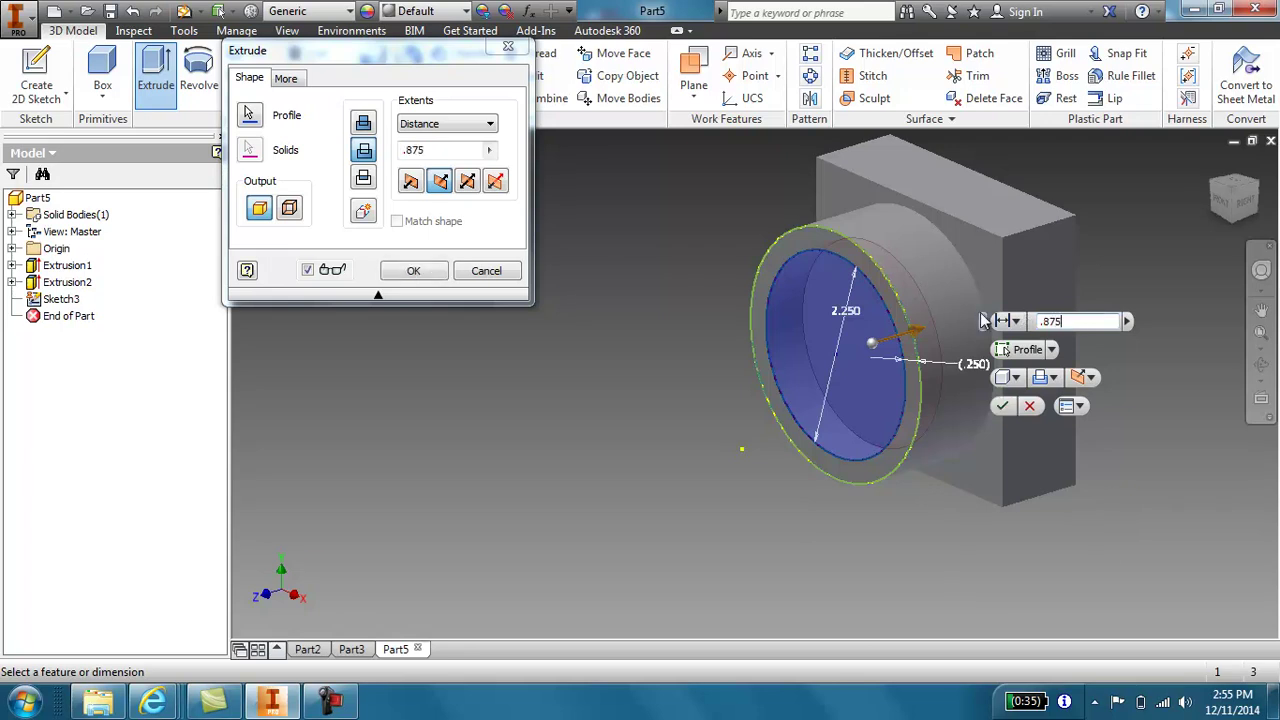
key("Return")
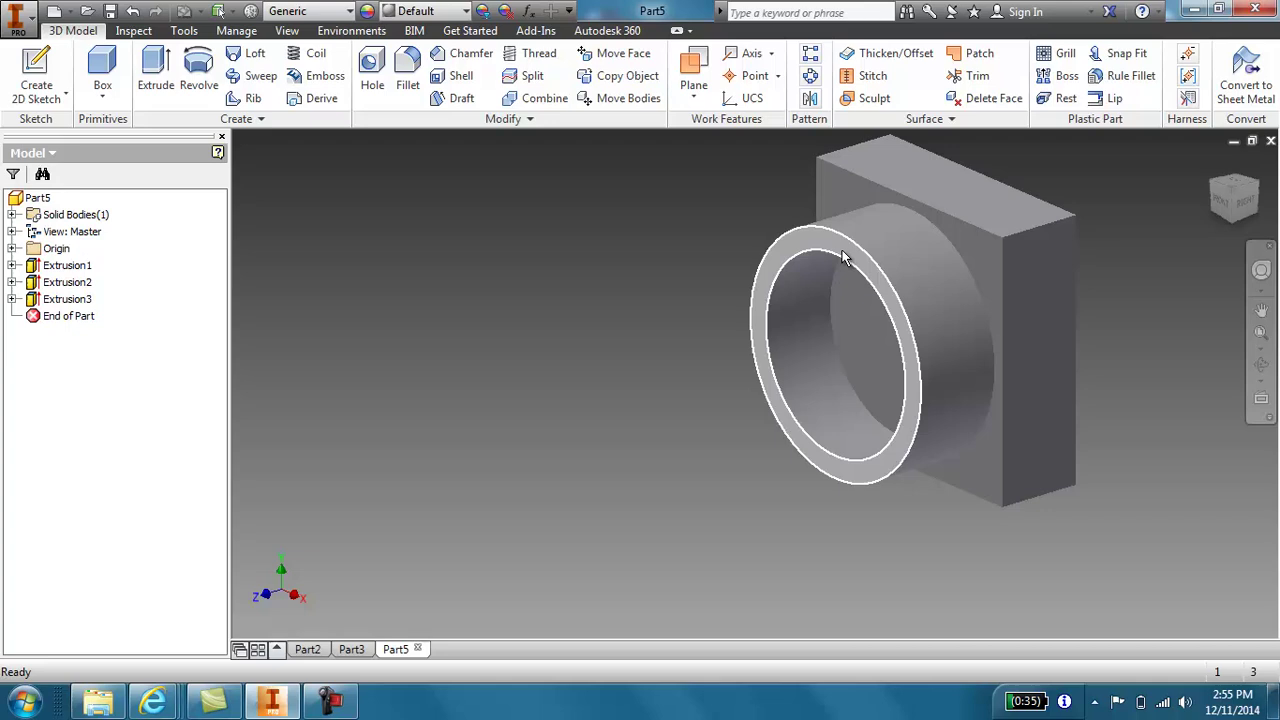
Step: Start a sketch on the boss's ring-shaped front face and offset its inner edge outward by about 0.124 in
left_click(792, 250)
right_click(681, 250)
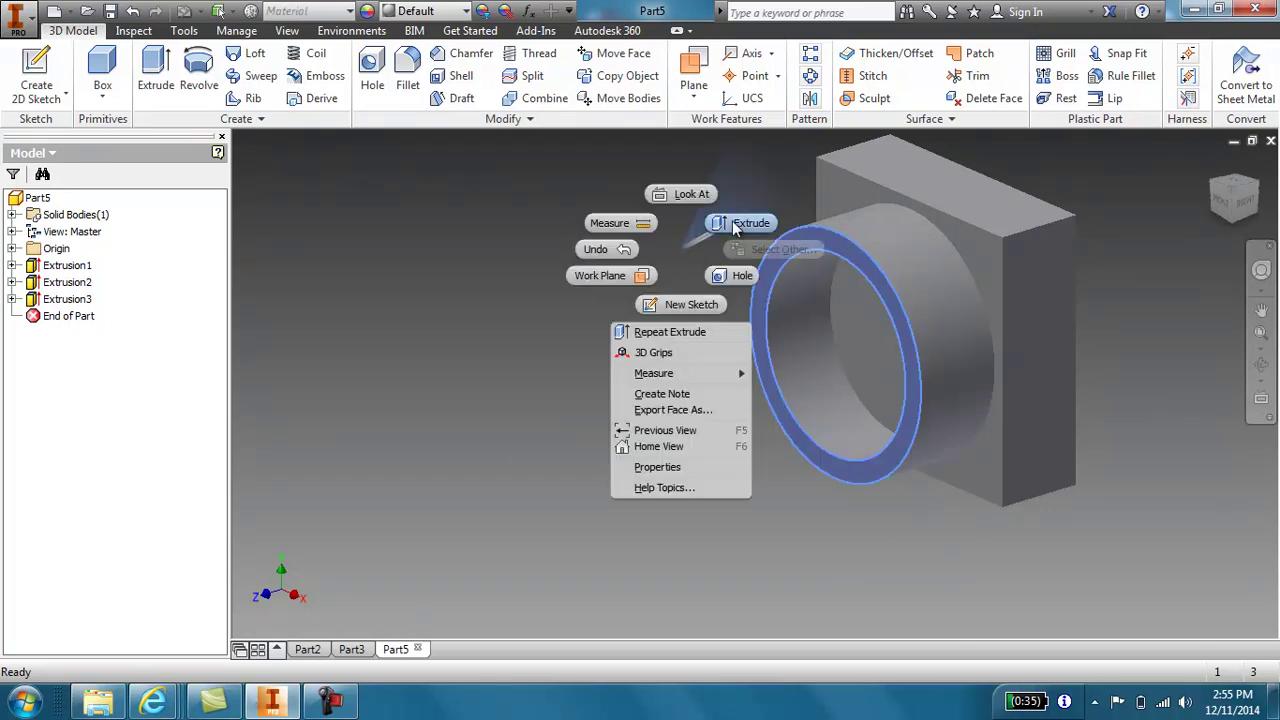
left_click(690, 305)
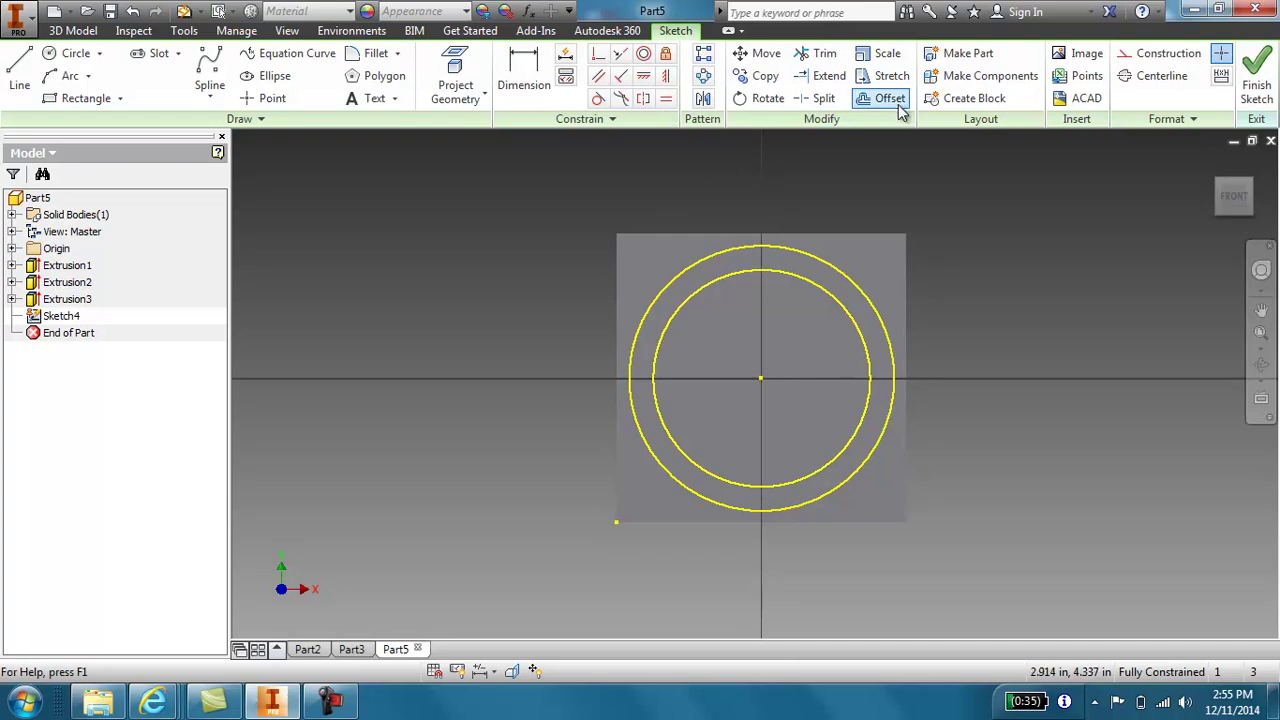
left_click(885, 98)
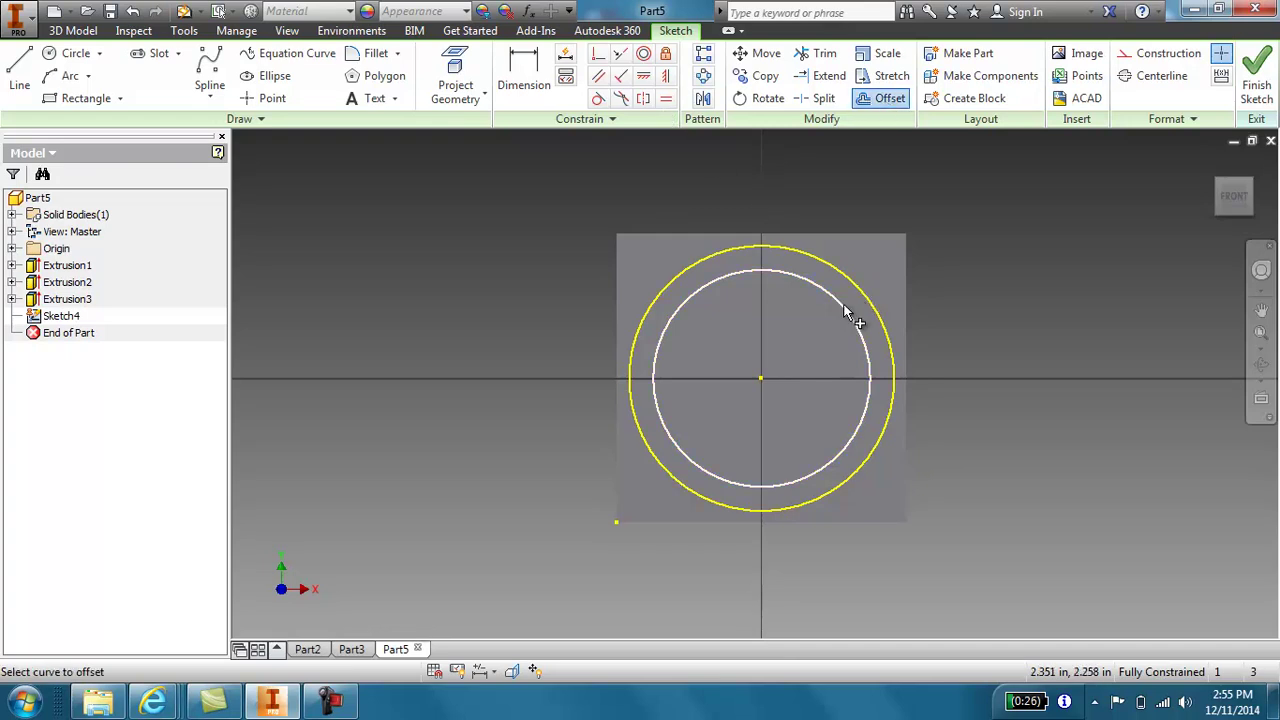
left_click(845, 312)
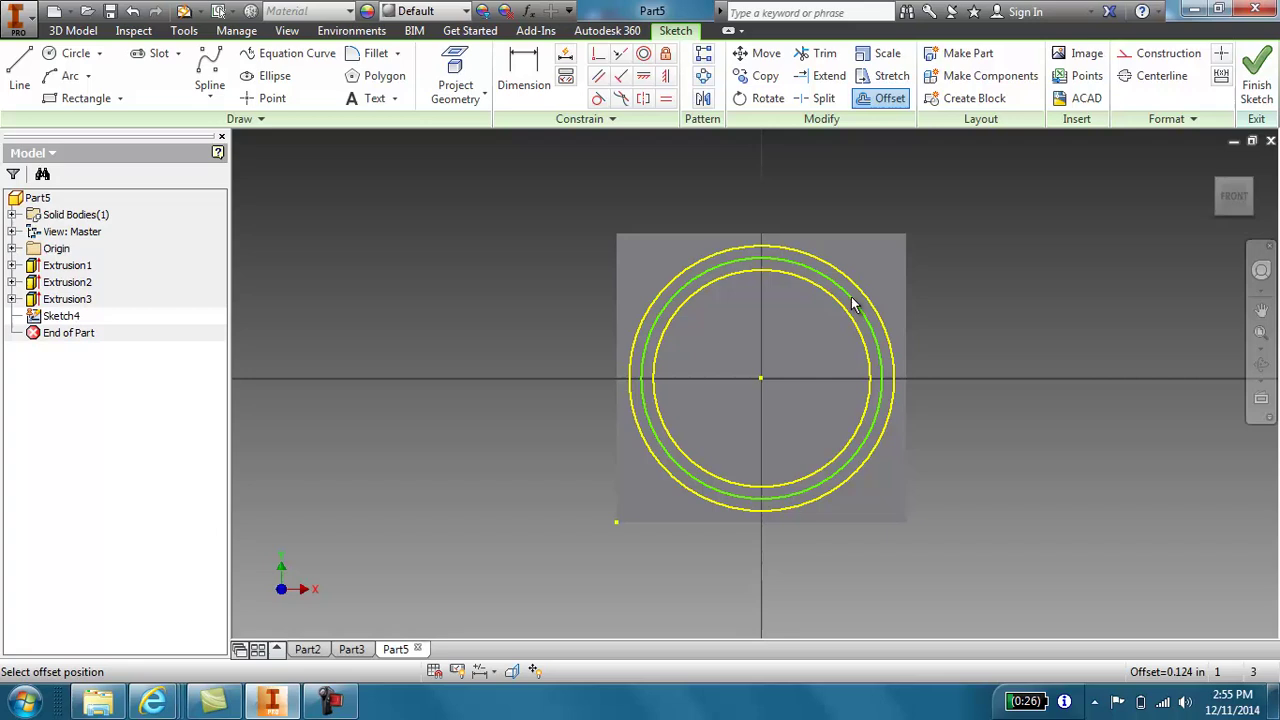
left_click(853, 305)
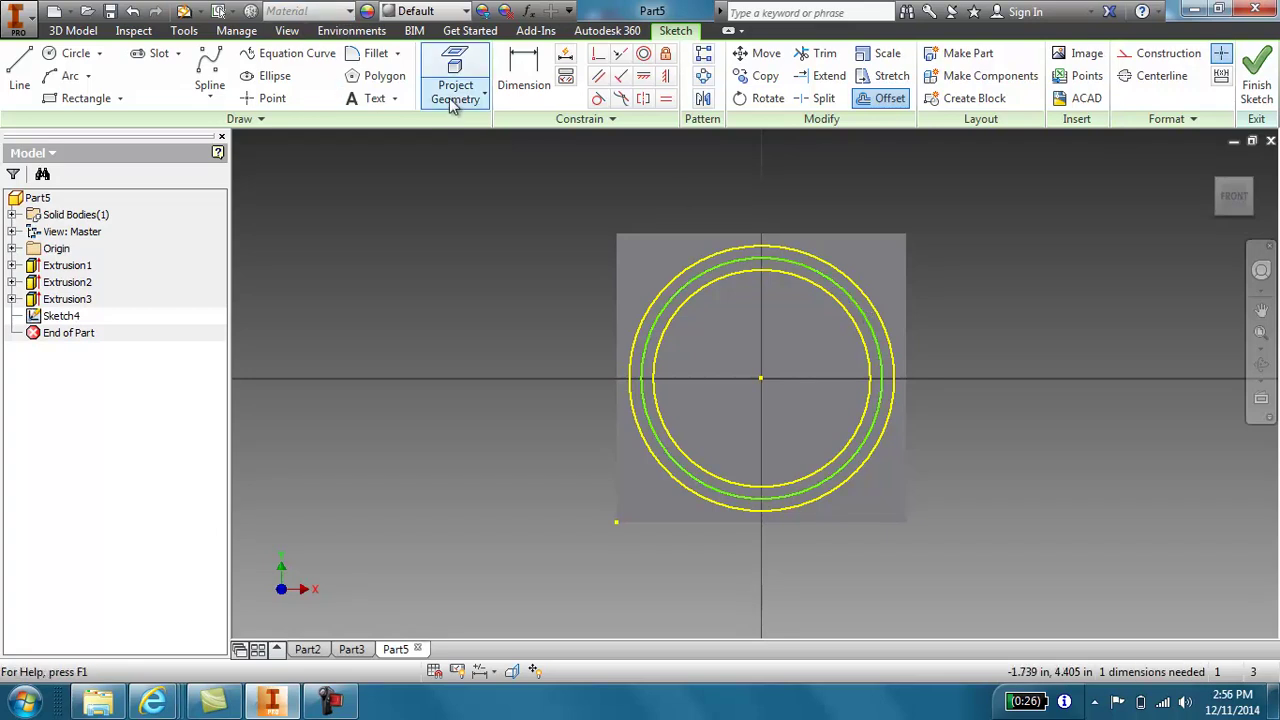
Step: Dimension the gap between the inner edge and the offset circle as 0.125 in and finish the sketch
left_click(523, 80)
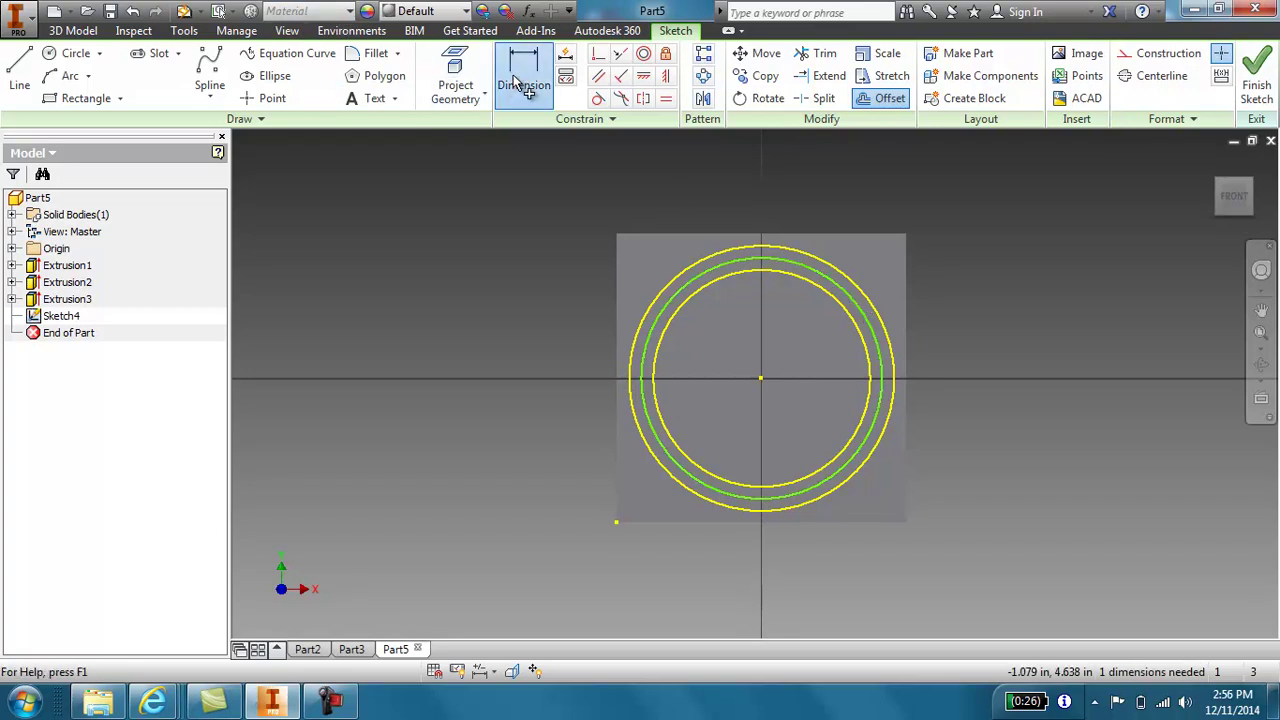
left_click(845, 298)
left_click(995, 303)
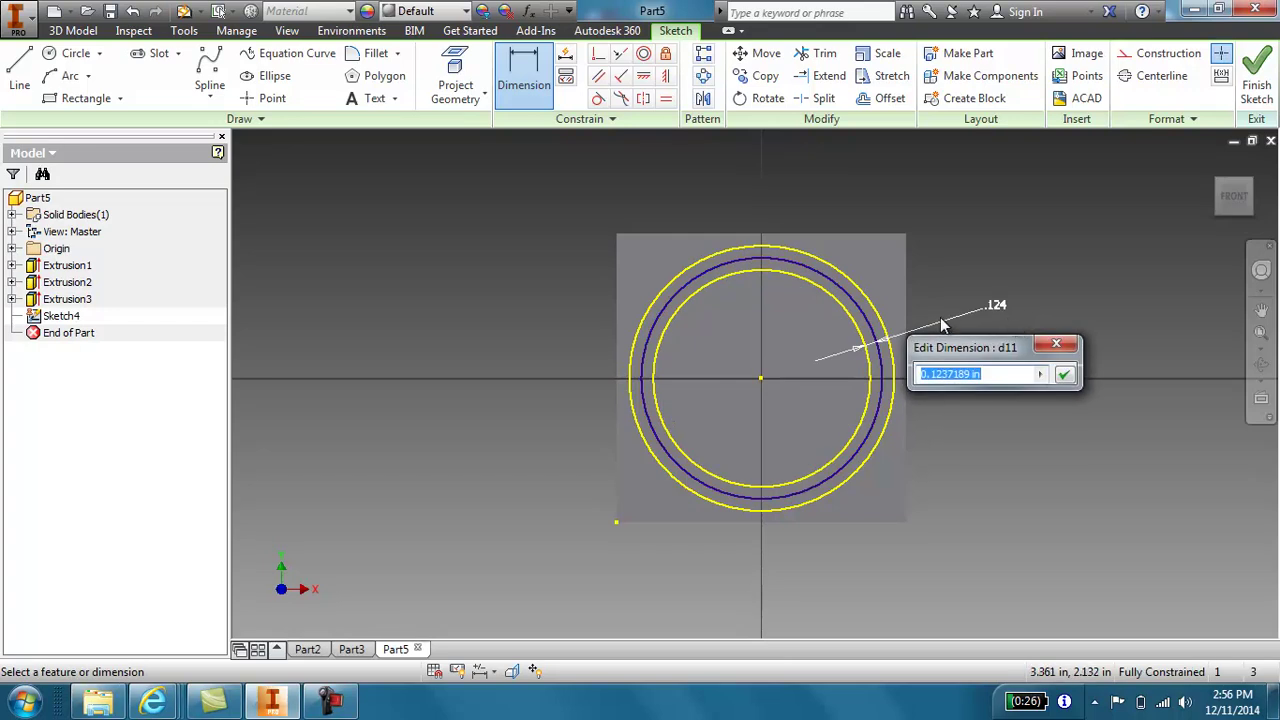
type(".125")
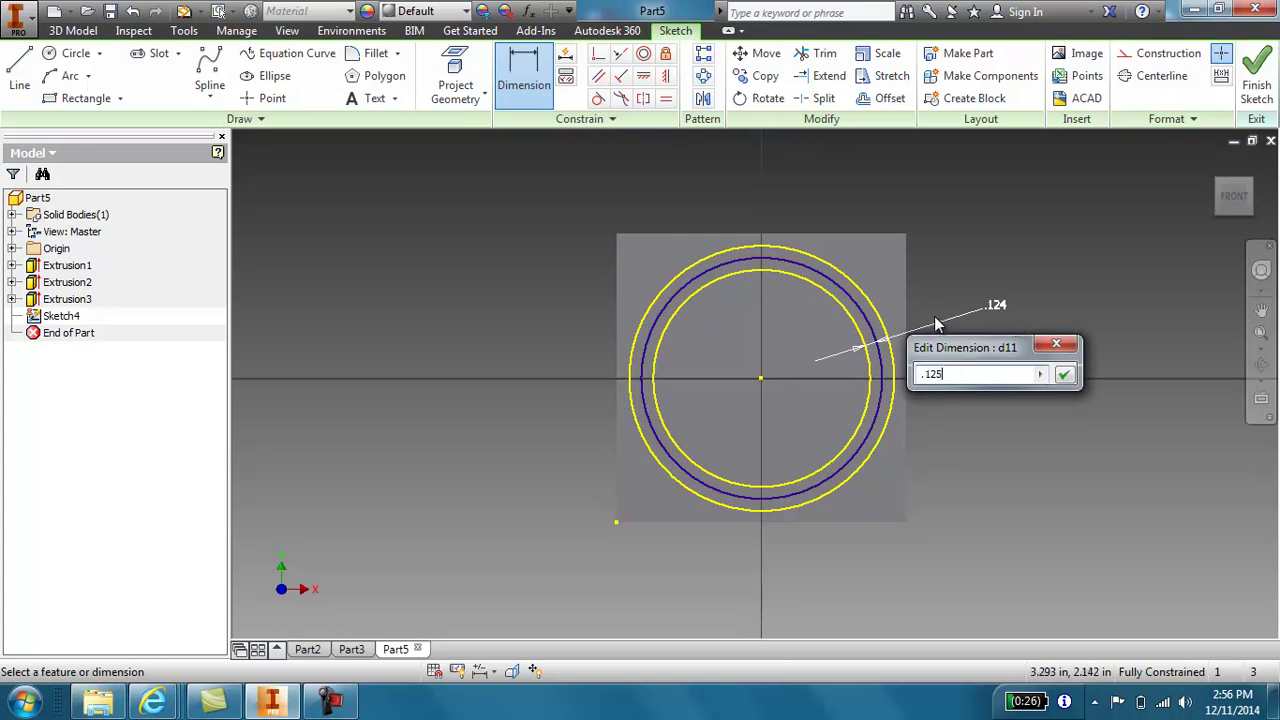
key("Return")
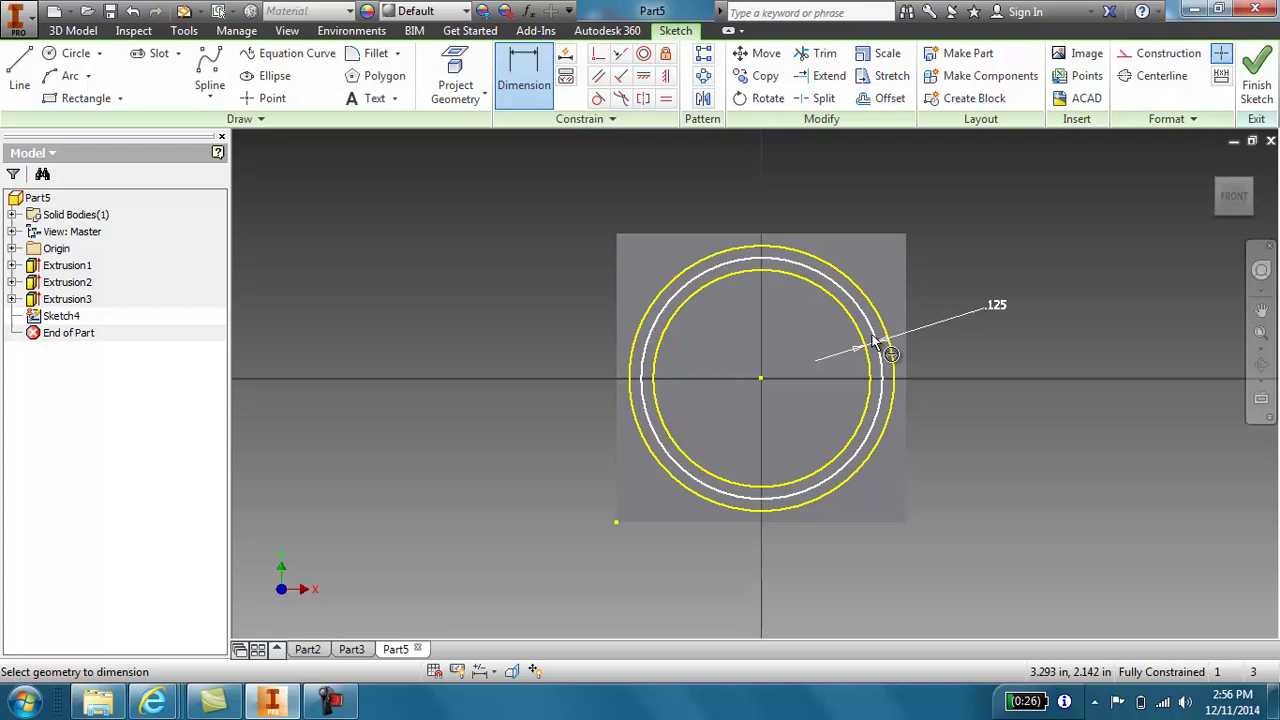
left_click(1262, 62)
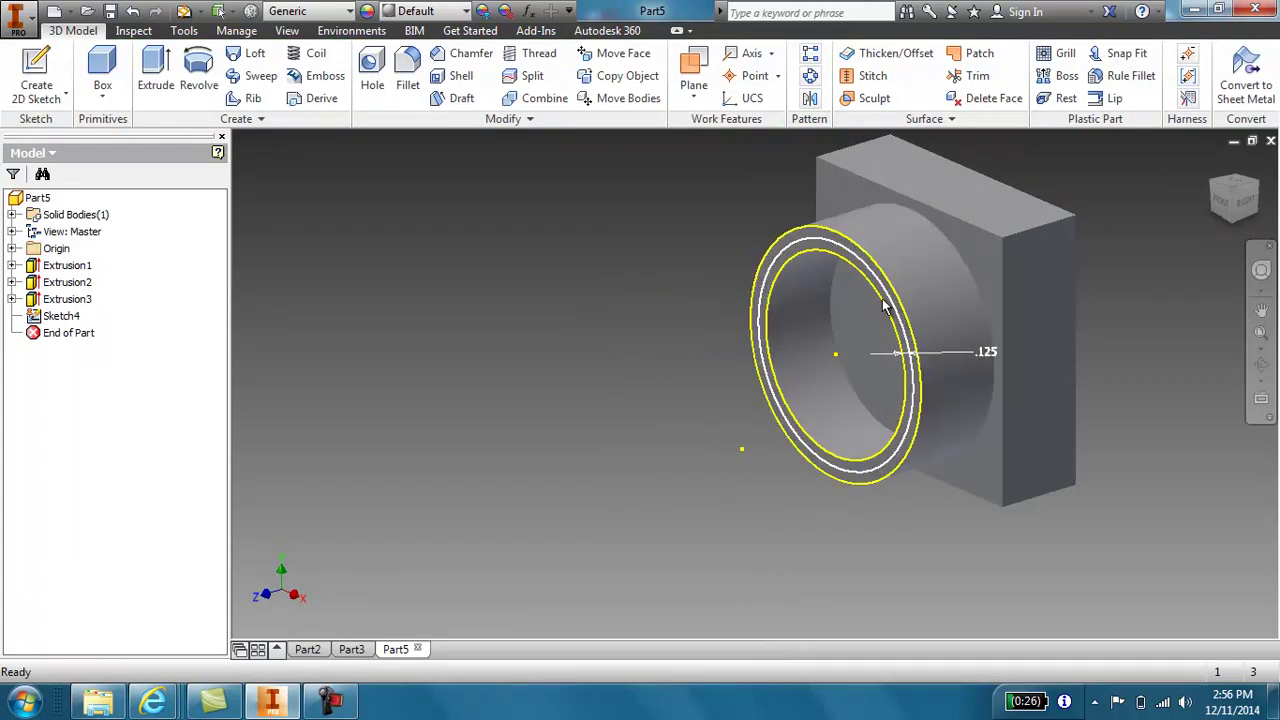
Step: Extrude the outer ring between the offset circle and the boss edge as a cut 0.125 in deep
right_click(591, 245)
left_click(655, 220)
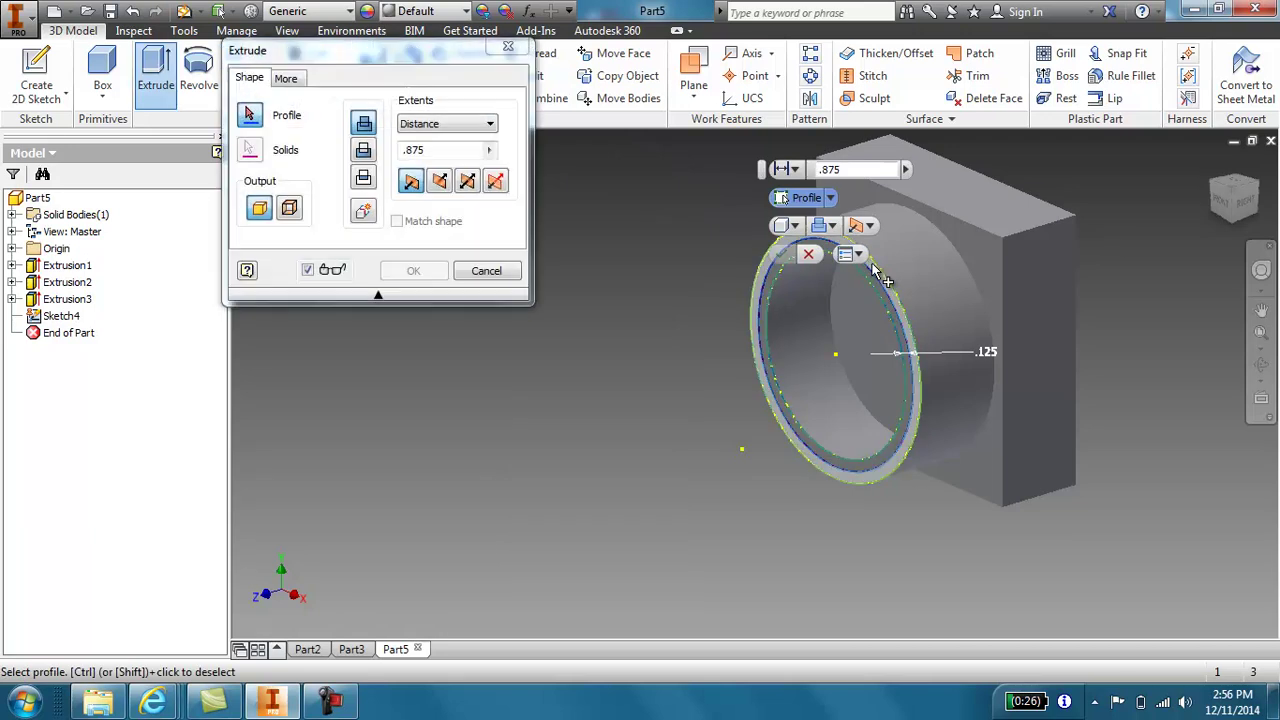
left_click(874, 270)
left_click_drag(745, 380, 866, 348)
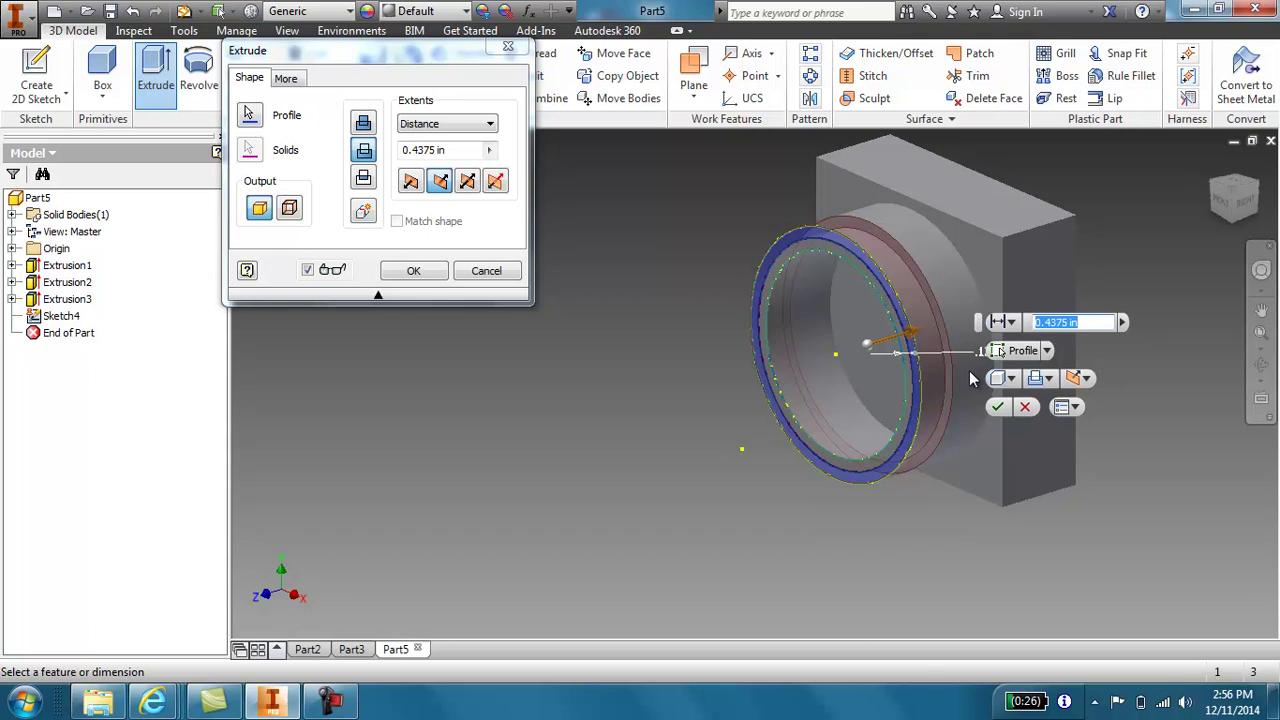
type(".125")
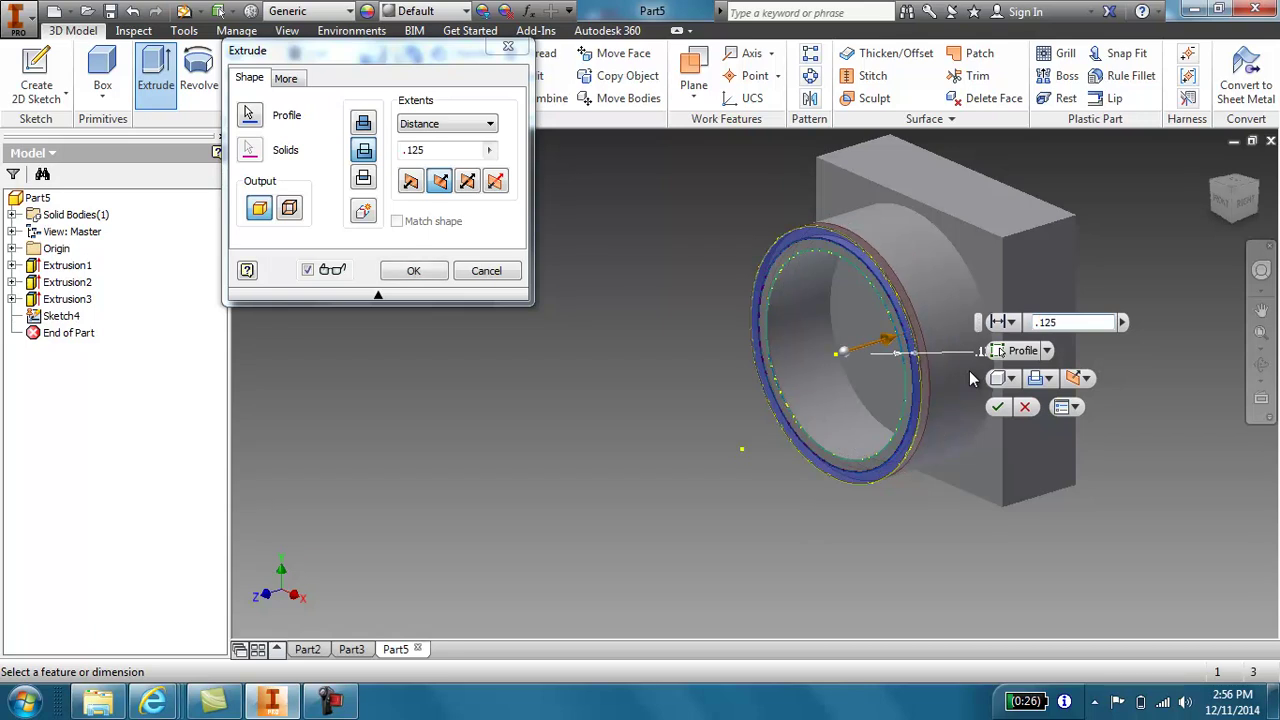
key("Return")
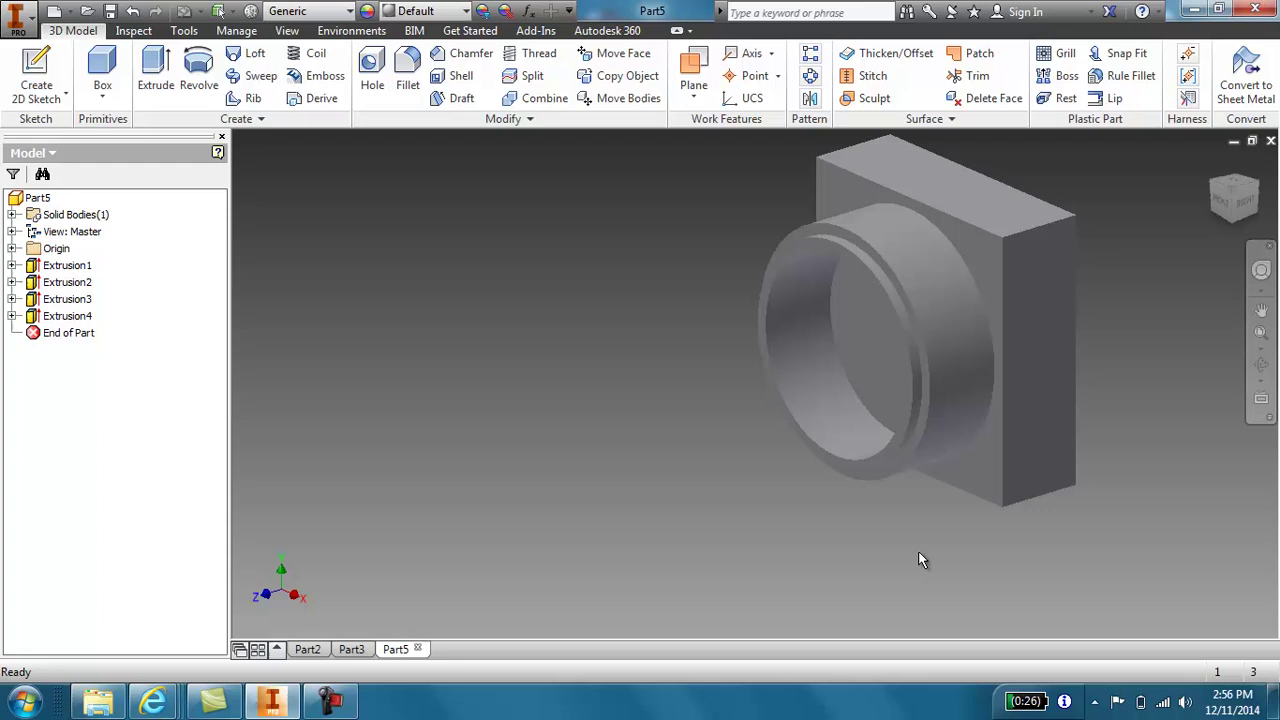
middle_click_drag(914, 562, 1084, 417, "shift")
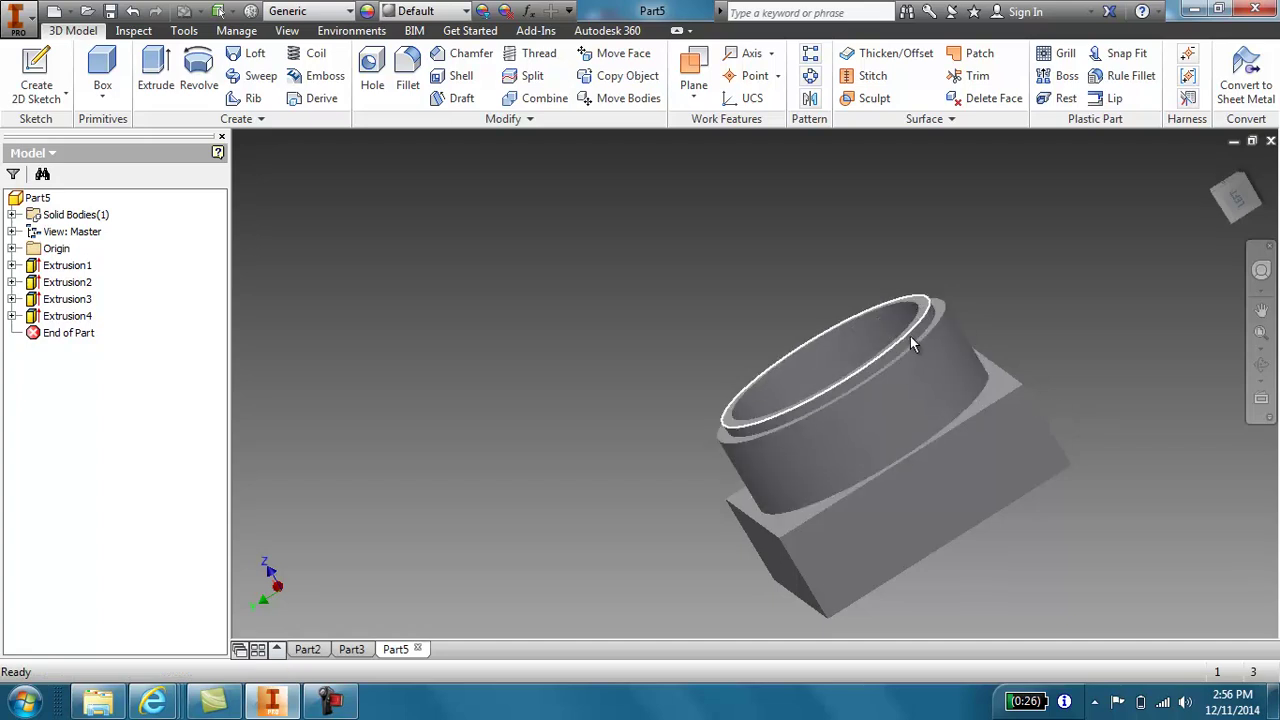
Step: Start a sketch on the block's square back face
middle_click_drag(970, 376, 810, 322, "shift")
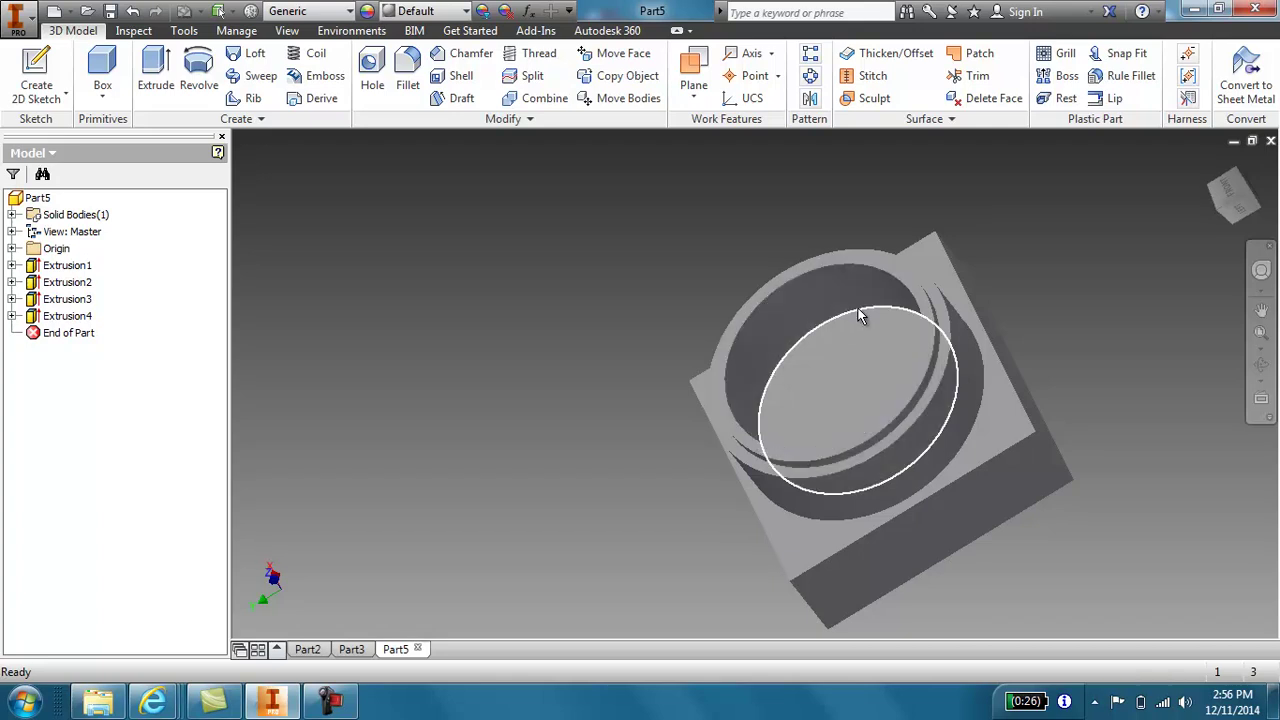
middle_click_drag(1195, 371, 920, 374, "shift")
left_click(795, 308)
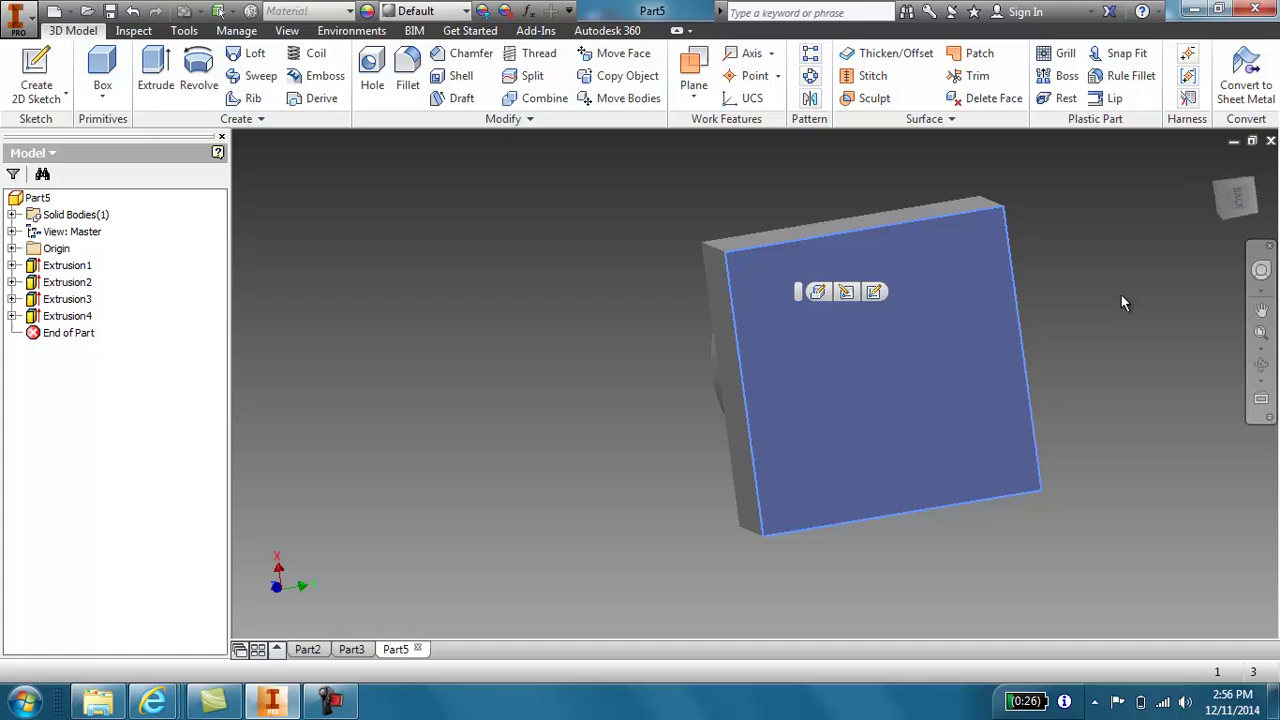
right_click(1110, 291)
left_click(1116, 345)
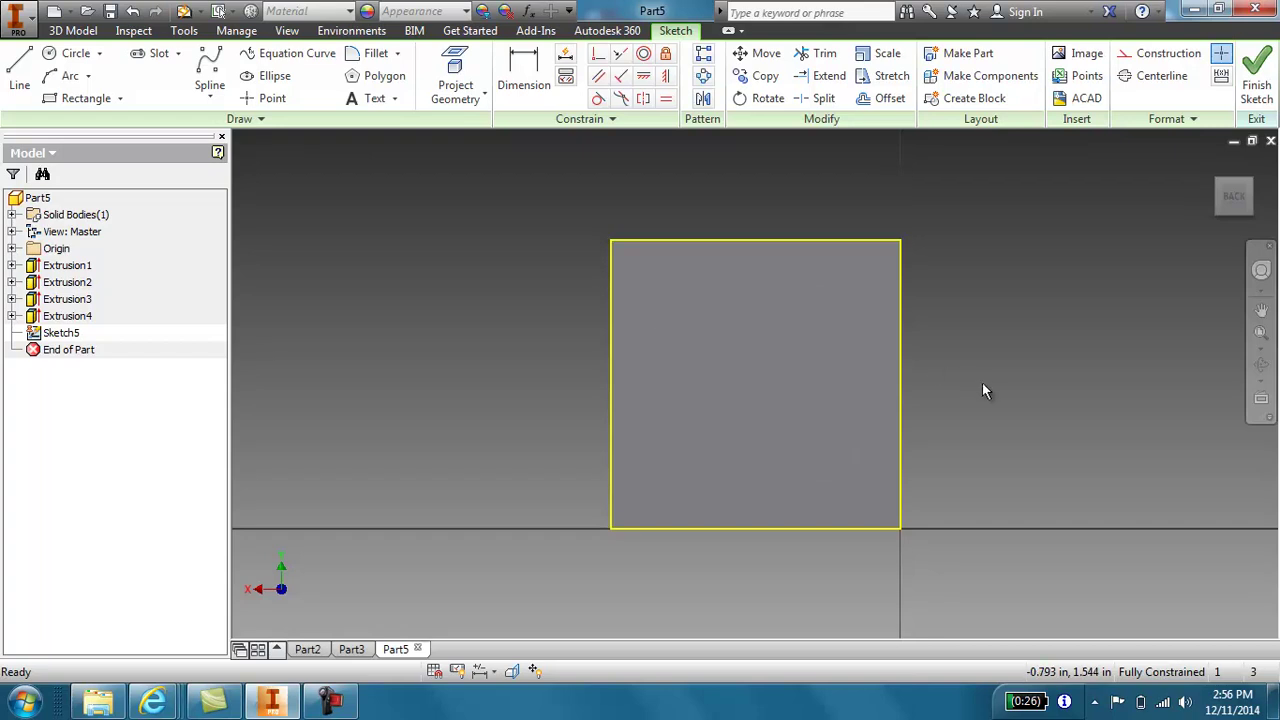
Step: Project the front boss's outer circular edge onto the back-face sketch and finish the sketch
middle_click_drag(982, 390, 755, 378, "shift")
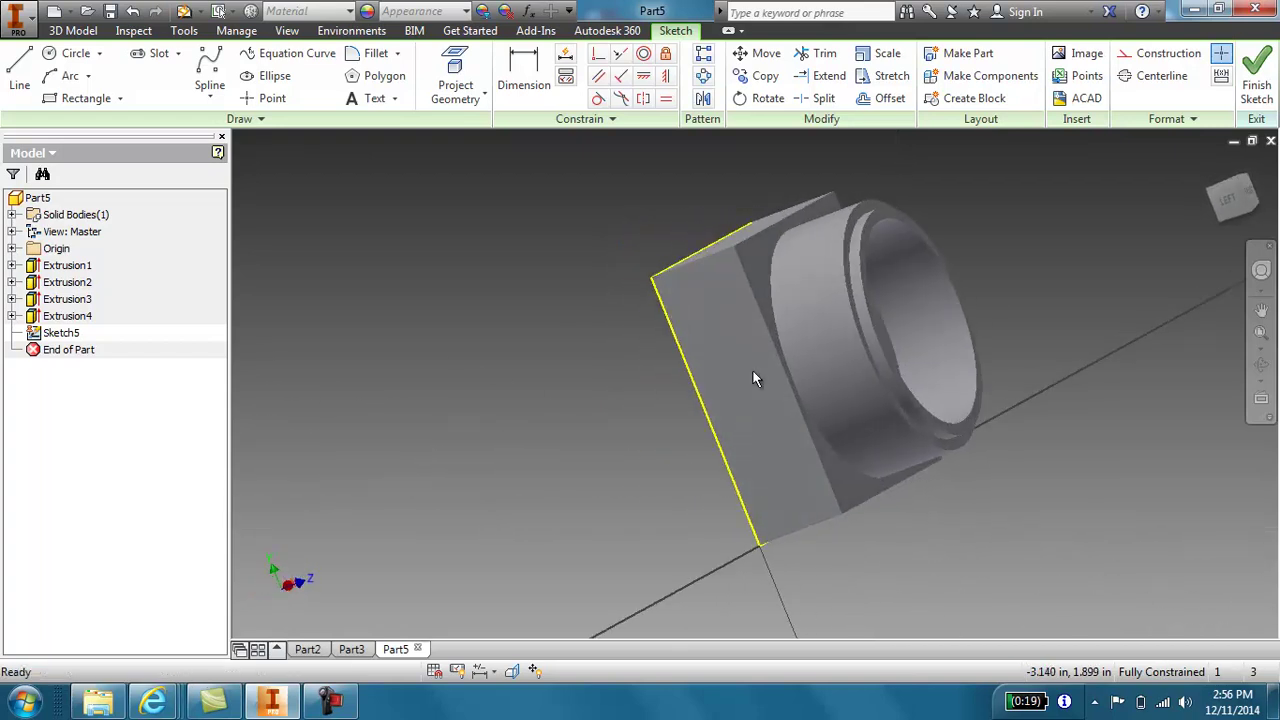
left_click(469, 101)
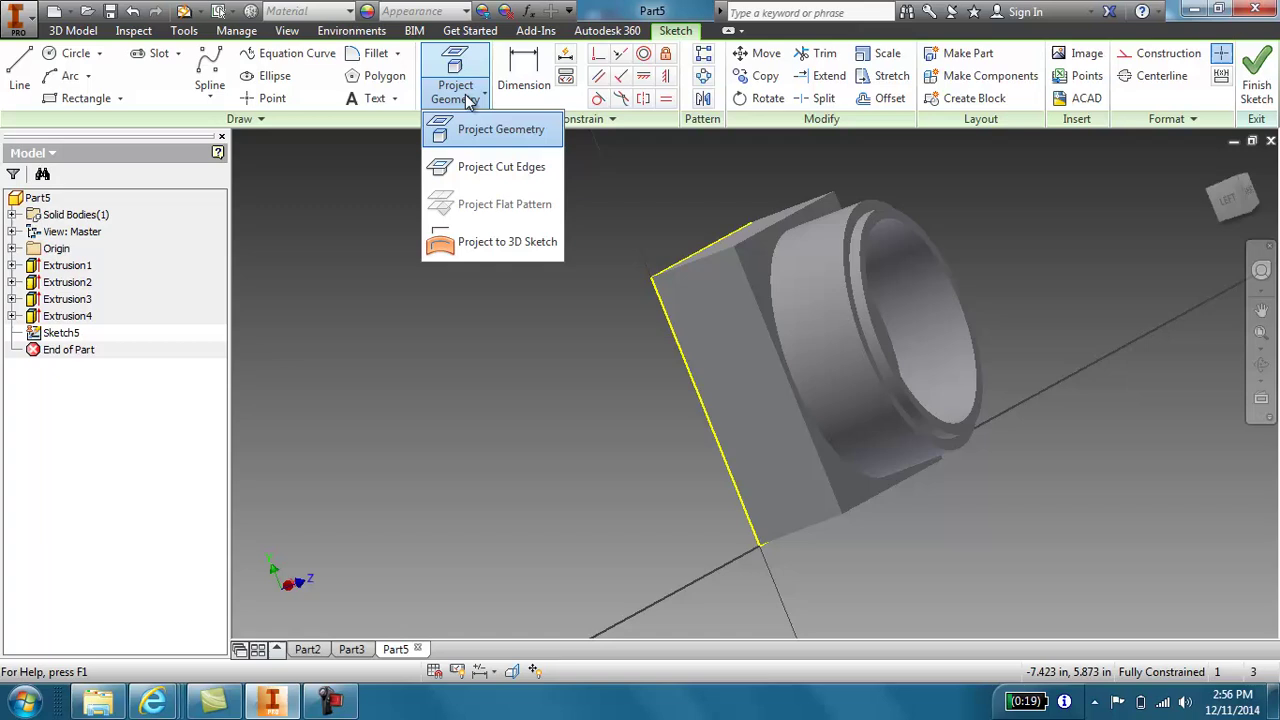
left_click(490, 130)
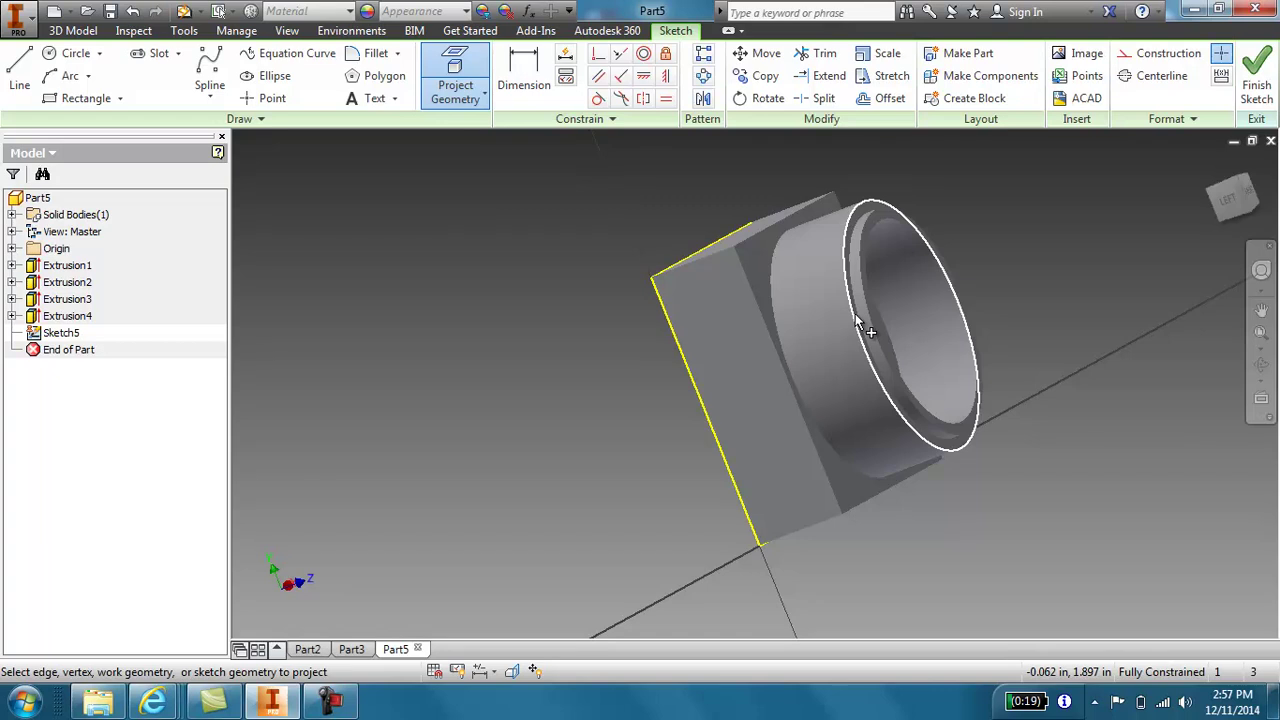
mouse_move(857, 320)
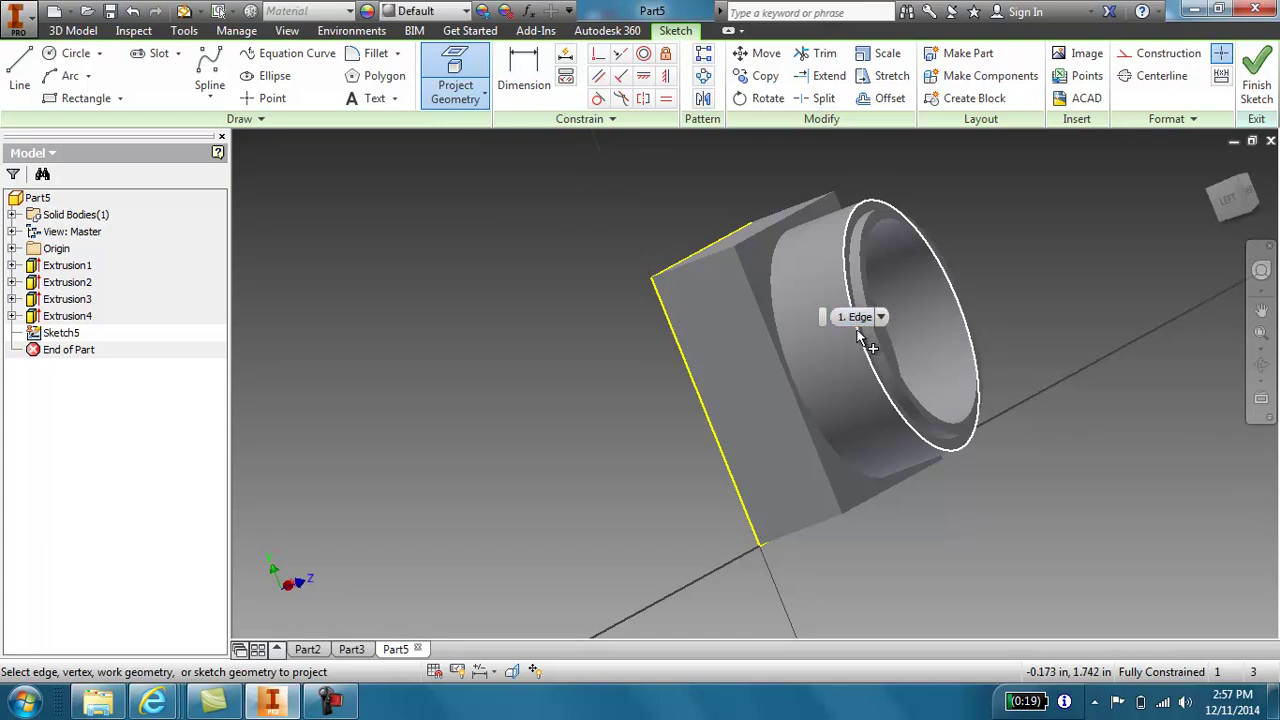
middle_click_drag(1040, 321, 1190, 250, "shift")
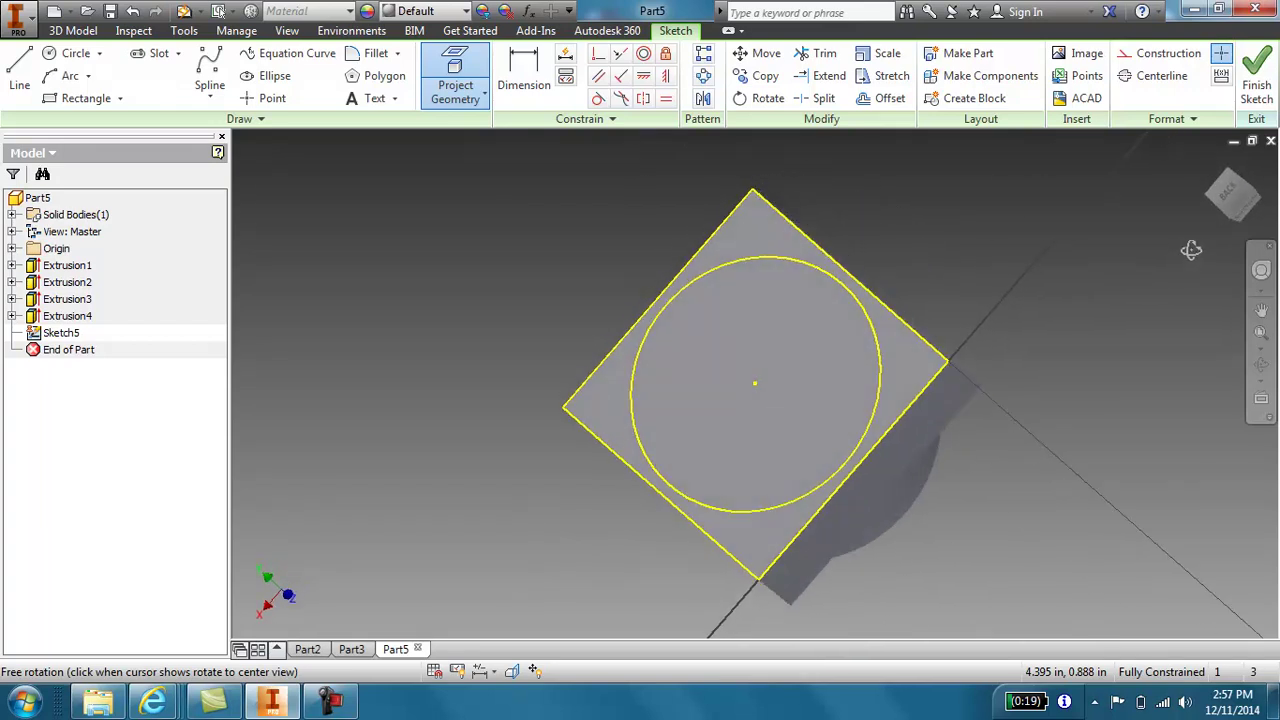
left_click(875, 370)
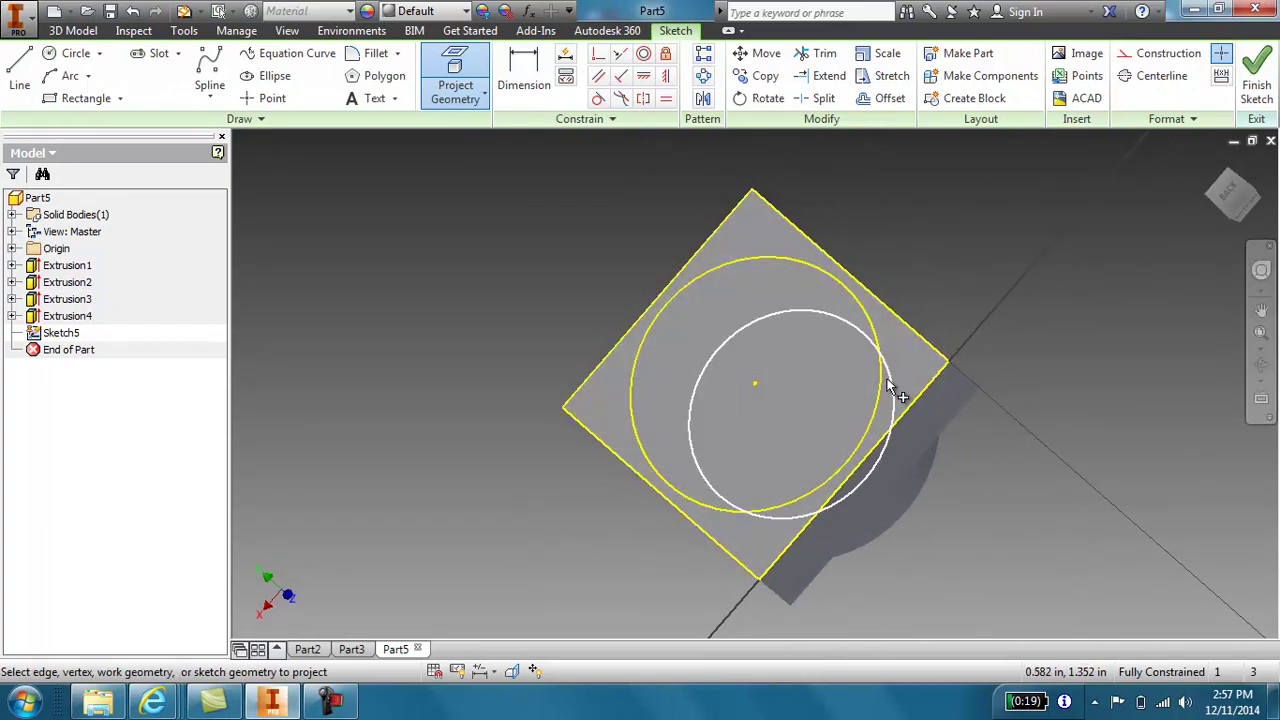
left_click(1254, 92)
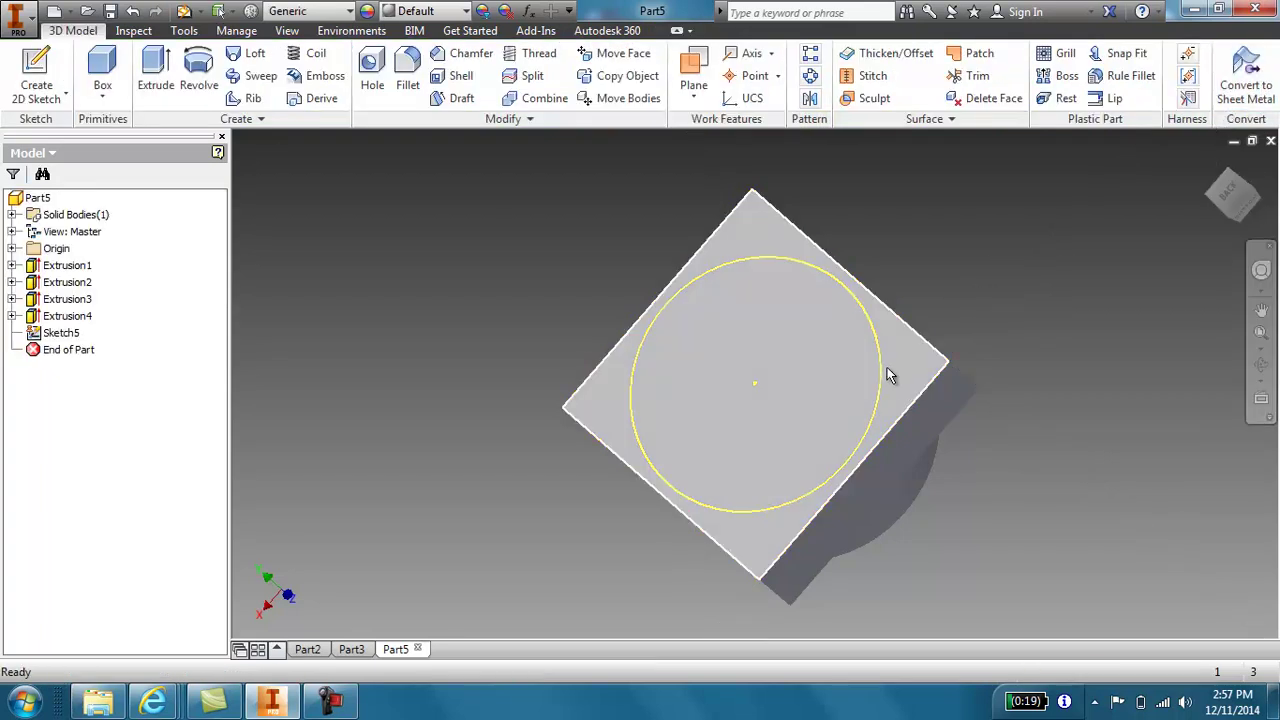
Step: Try to extrude the entire square back face as a cut 0.75 in deep, and undo that extrusion
right_click(929, 233)
left_click(985, 206)
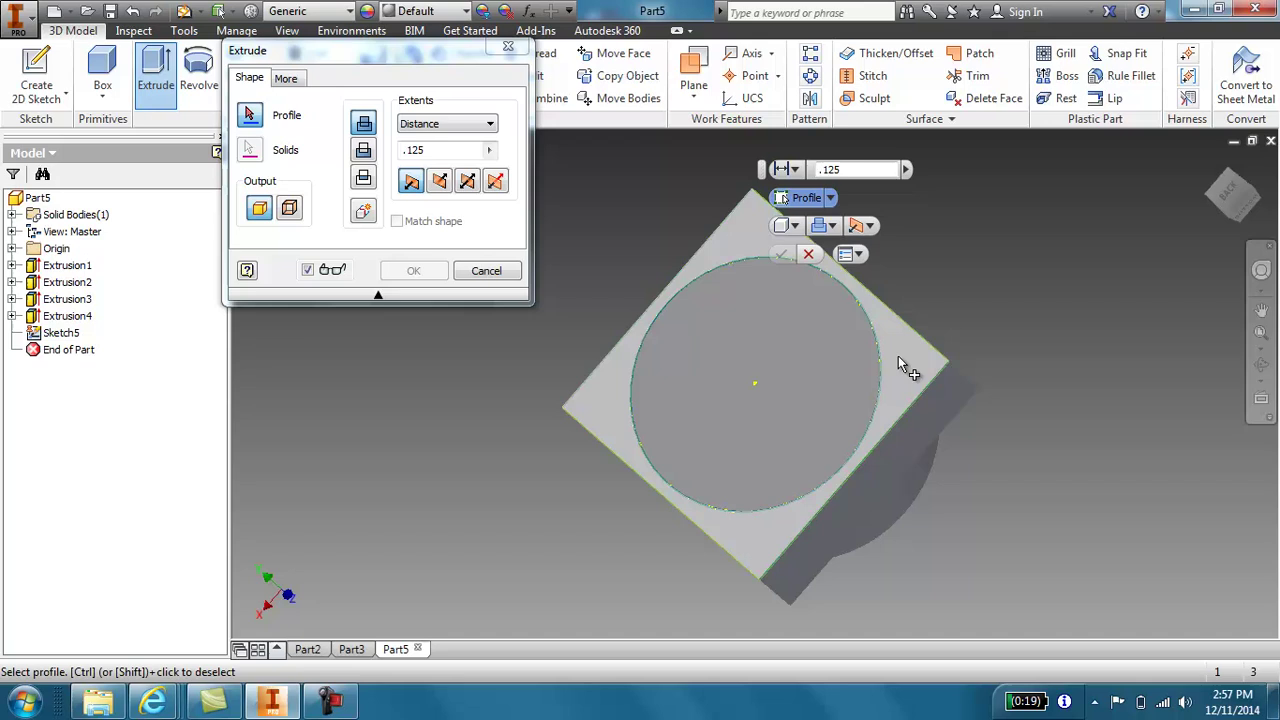
left_click(898, 356)
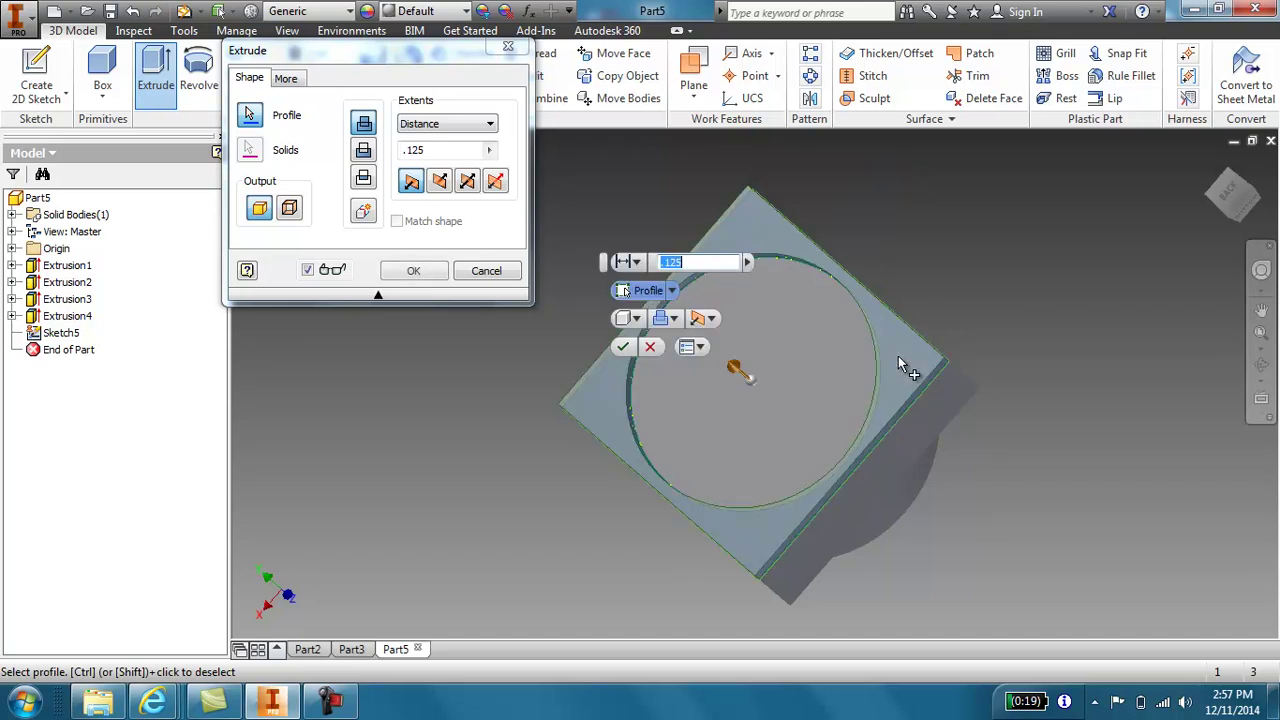
left_click(733, 363)
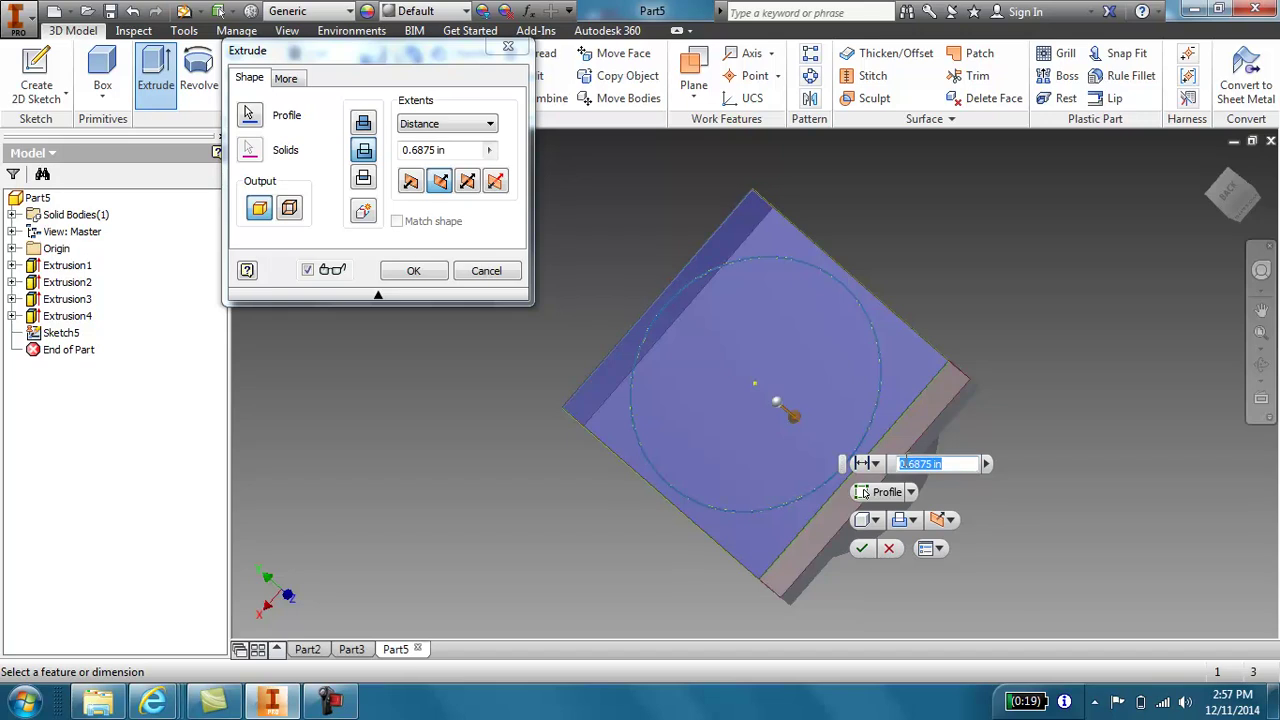
type(".75")
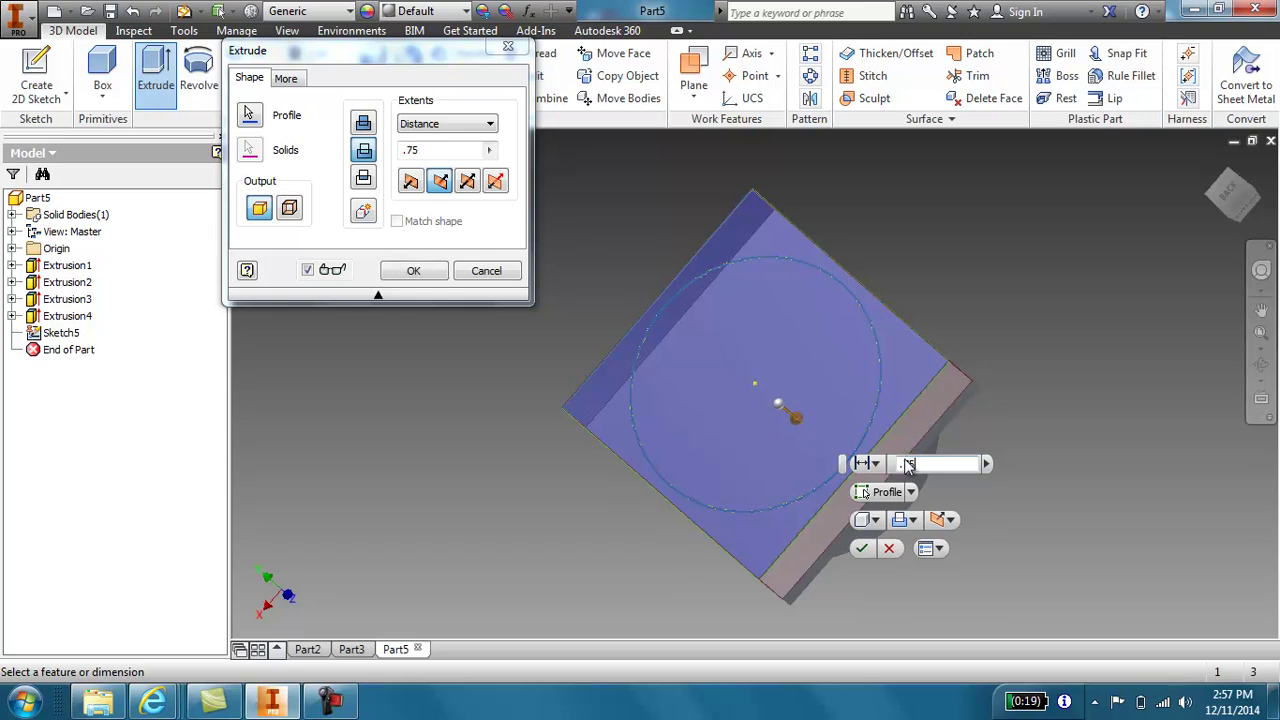
key("Return")
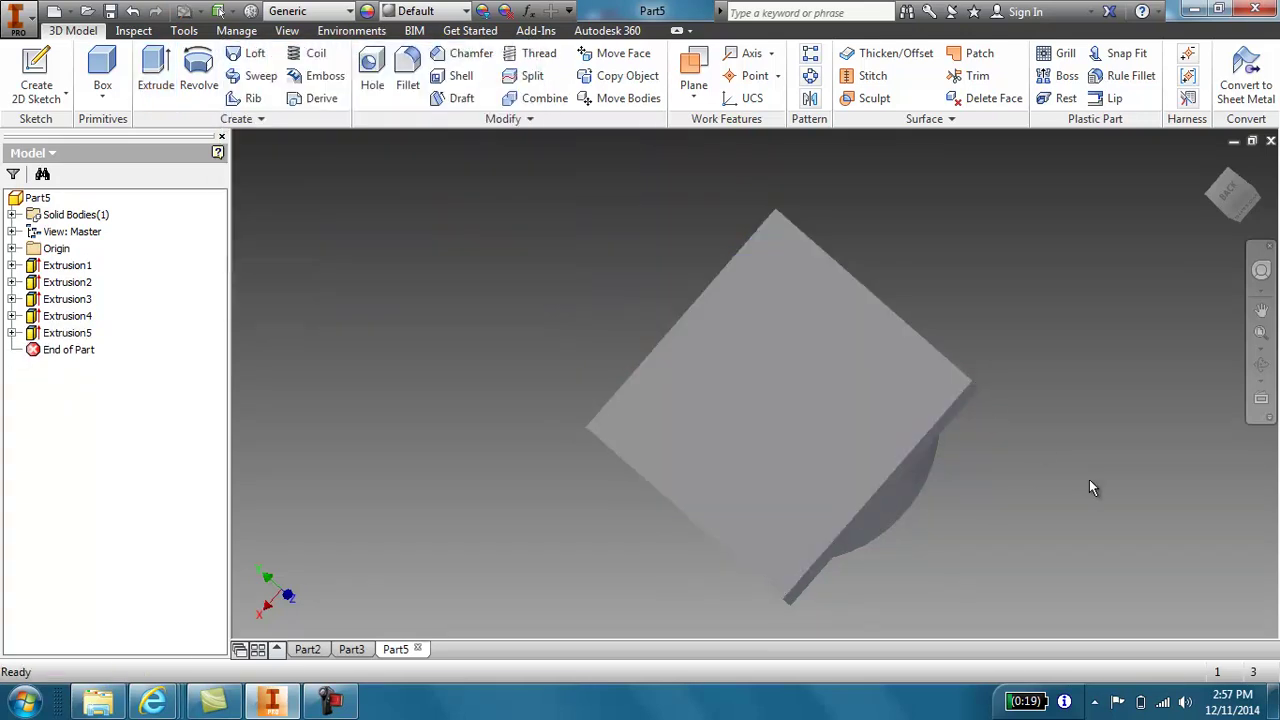
middle_click_drag(1090, 481, 1008, 457, "shift")
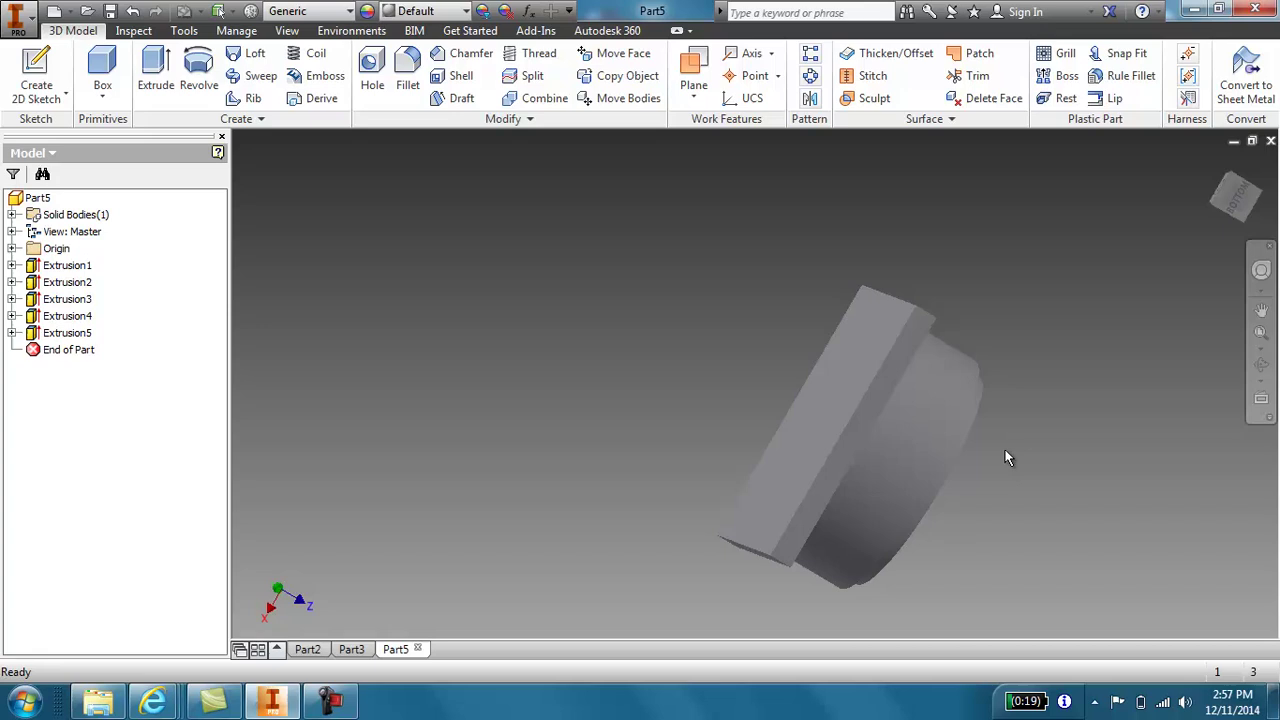
key("ctrl+z")
Step: Extrude only the region between the square outline and the projected circle as a cut 0.75 in deep into the block
right_click(1040, 290)
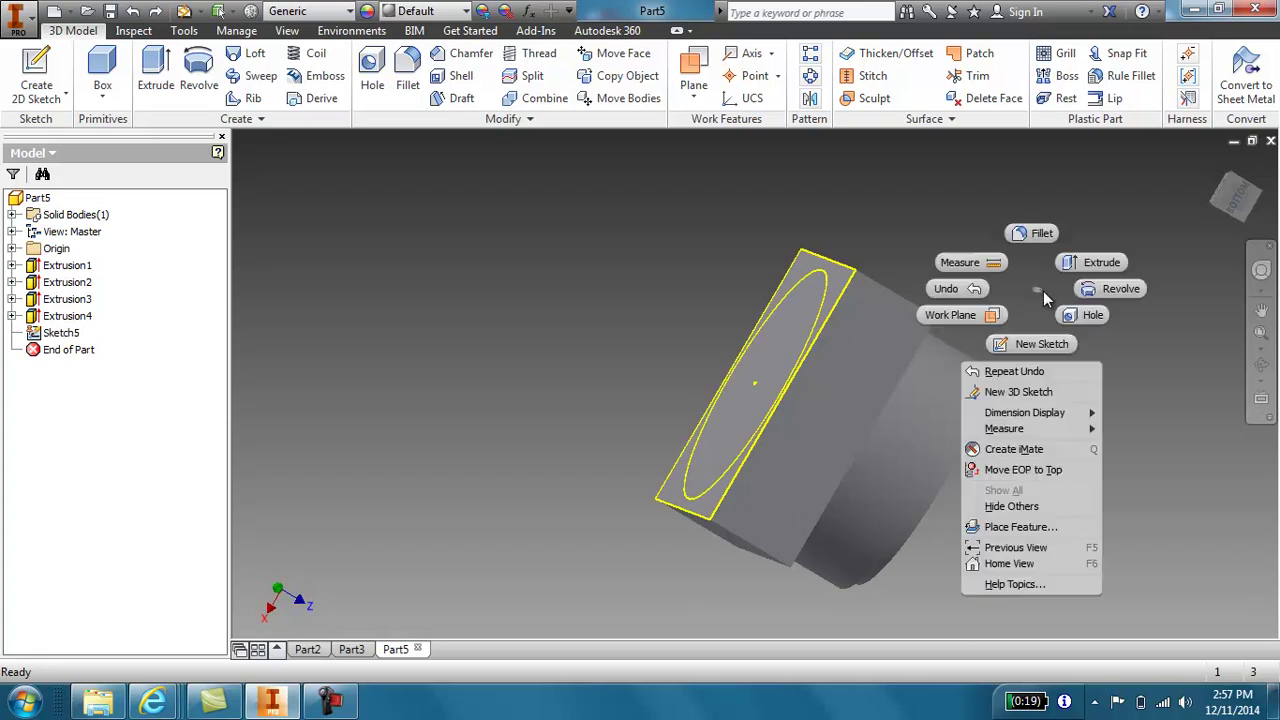
left_click(1085, 262)
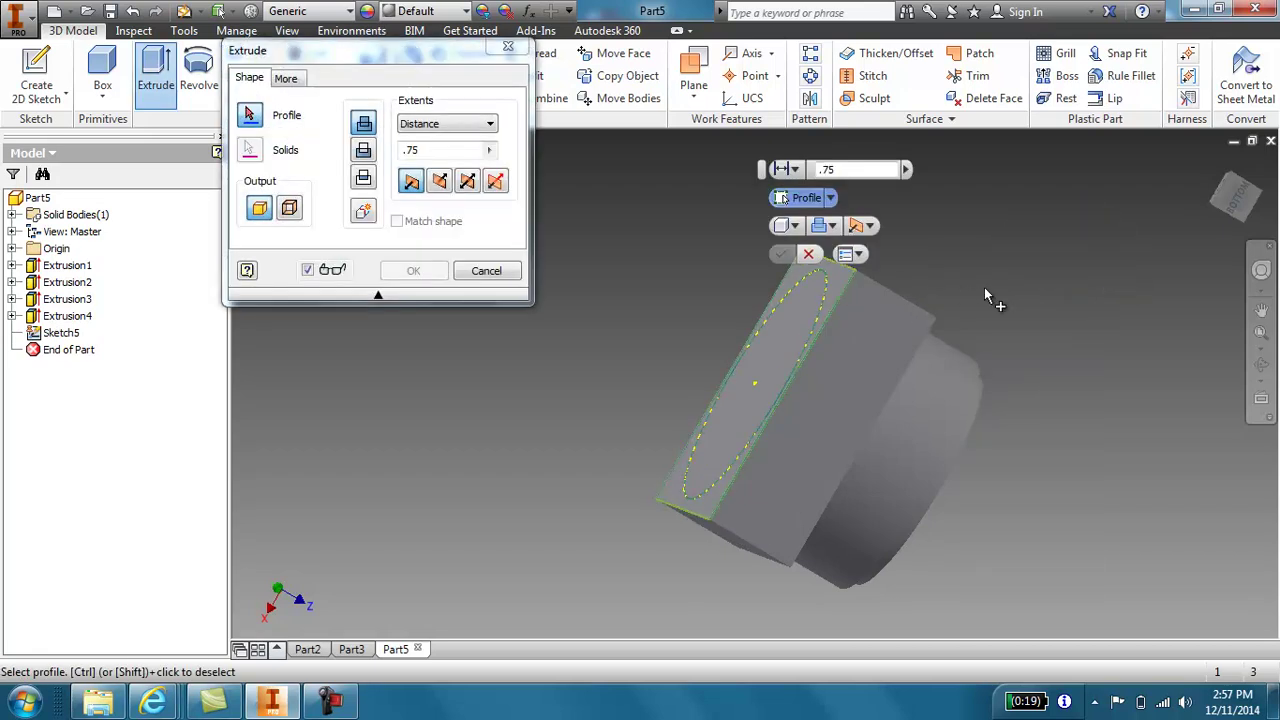
left_click(835, 285)
left_click_drag(660, 338, 766, 371)
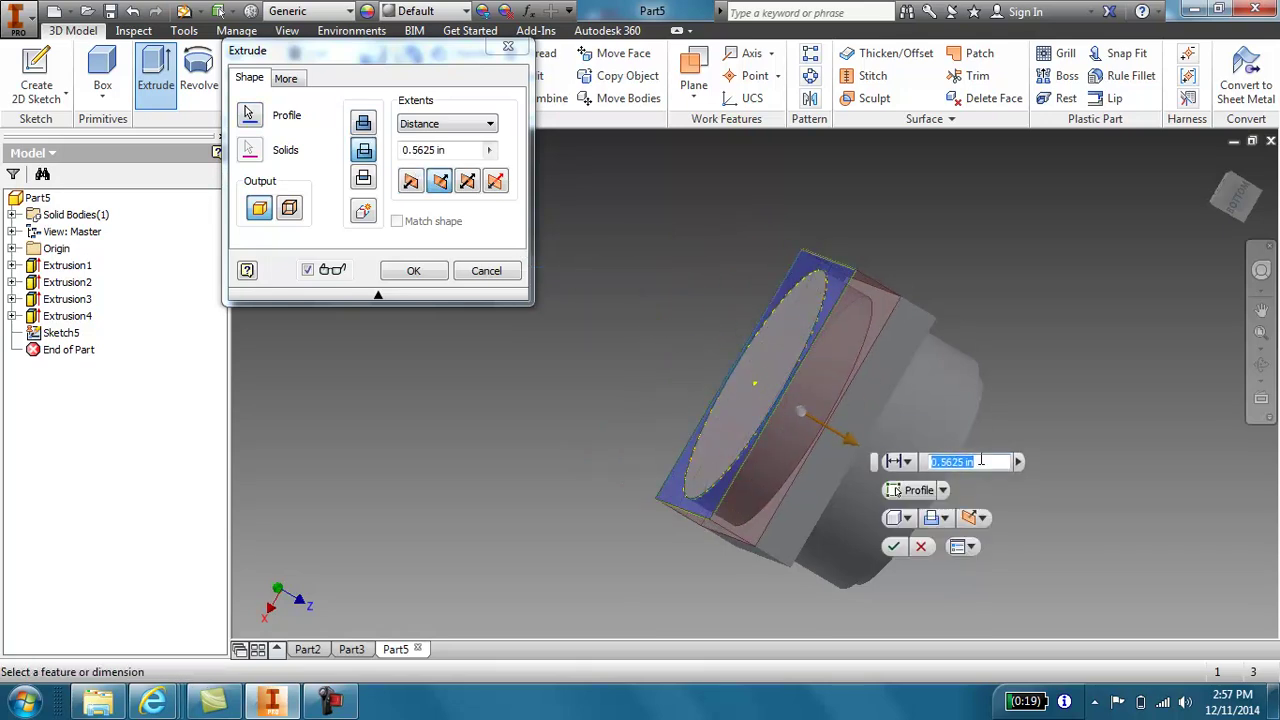
type(".75")
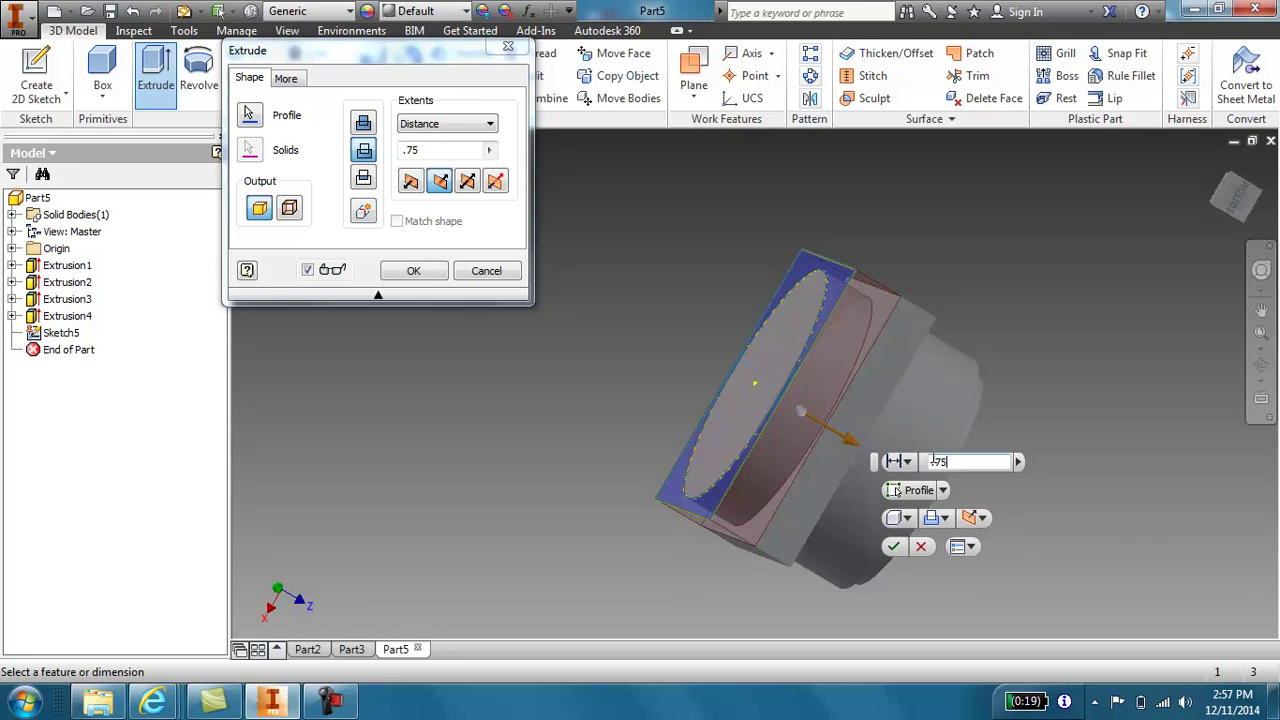
key("Return")
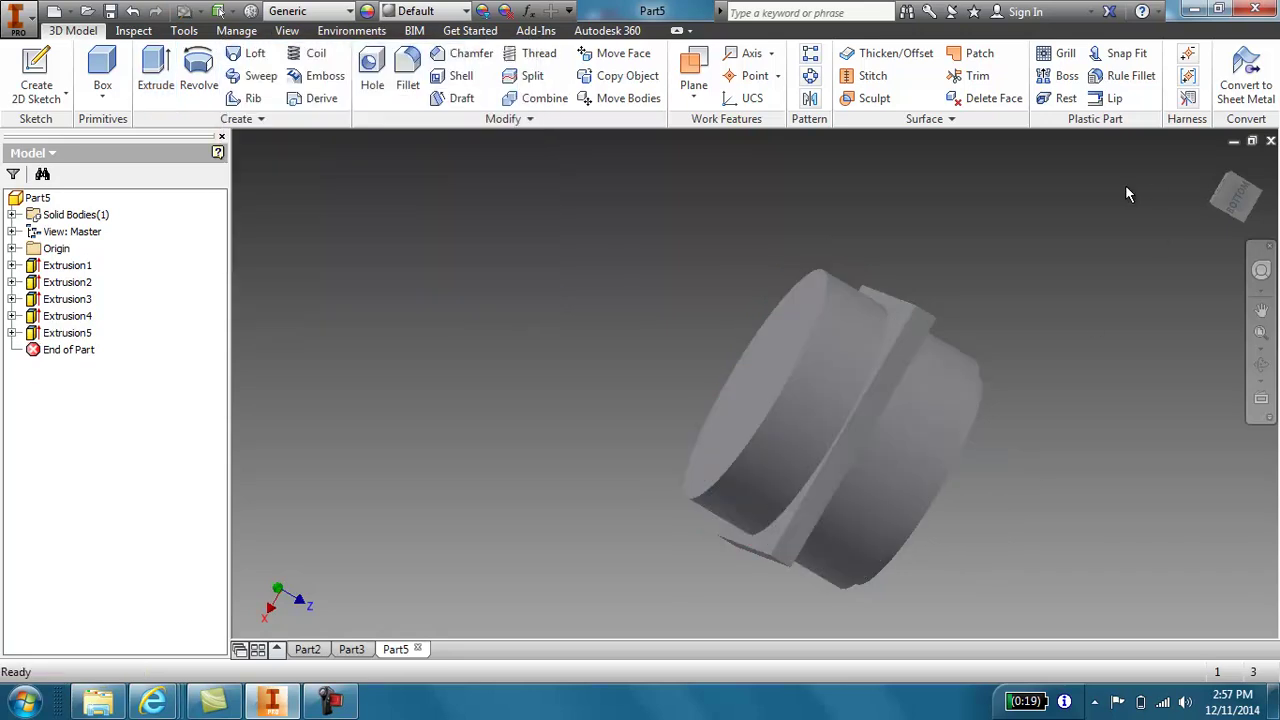
Step: Start a sketch on the round face of the rear boss
middle_click_drag(1053, 338, 1080, 390, "shift")
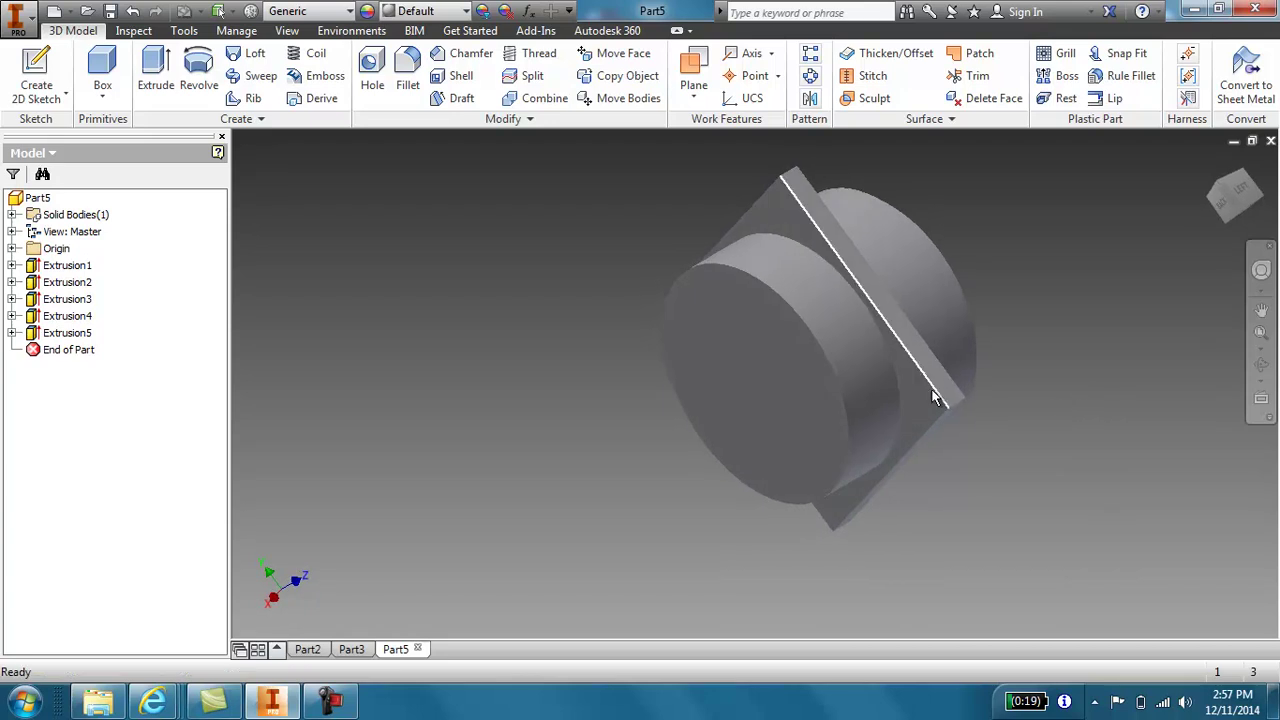
middle_click_drag(1007, 357, 928, 380, "shift")
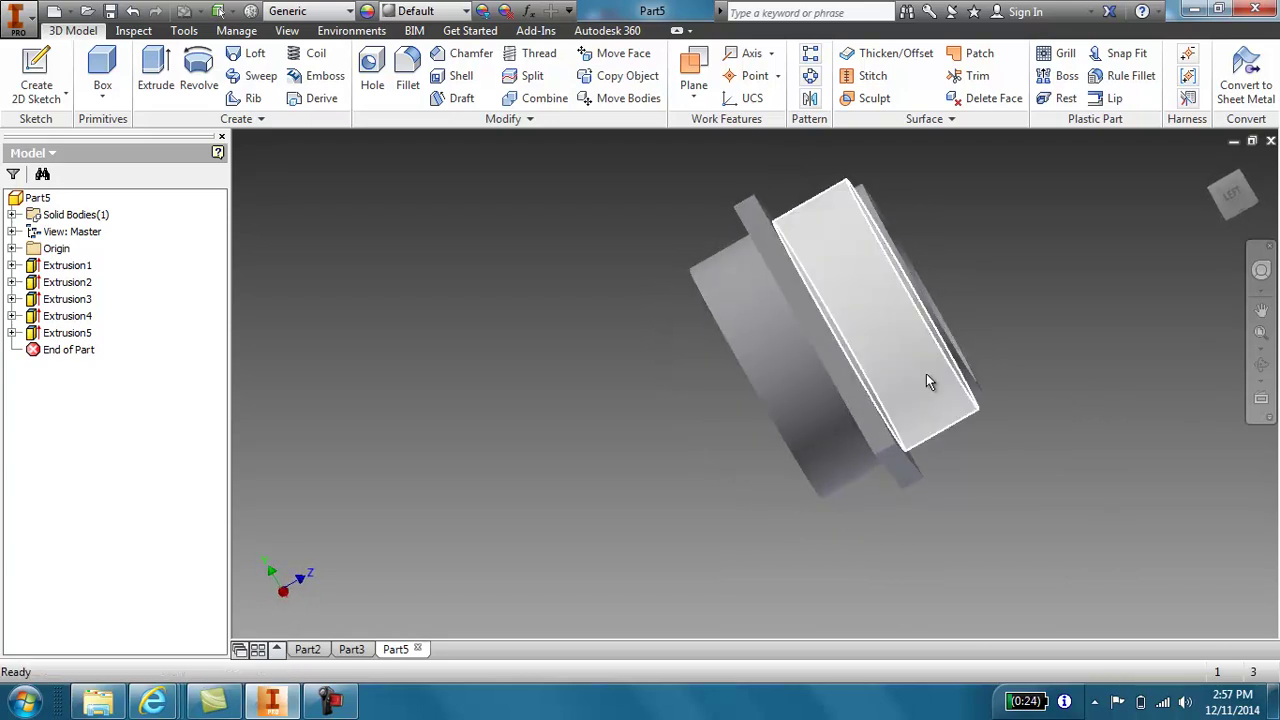
middle_click_drag(867, 337, 1074, 296, "shift")
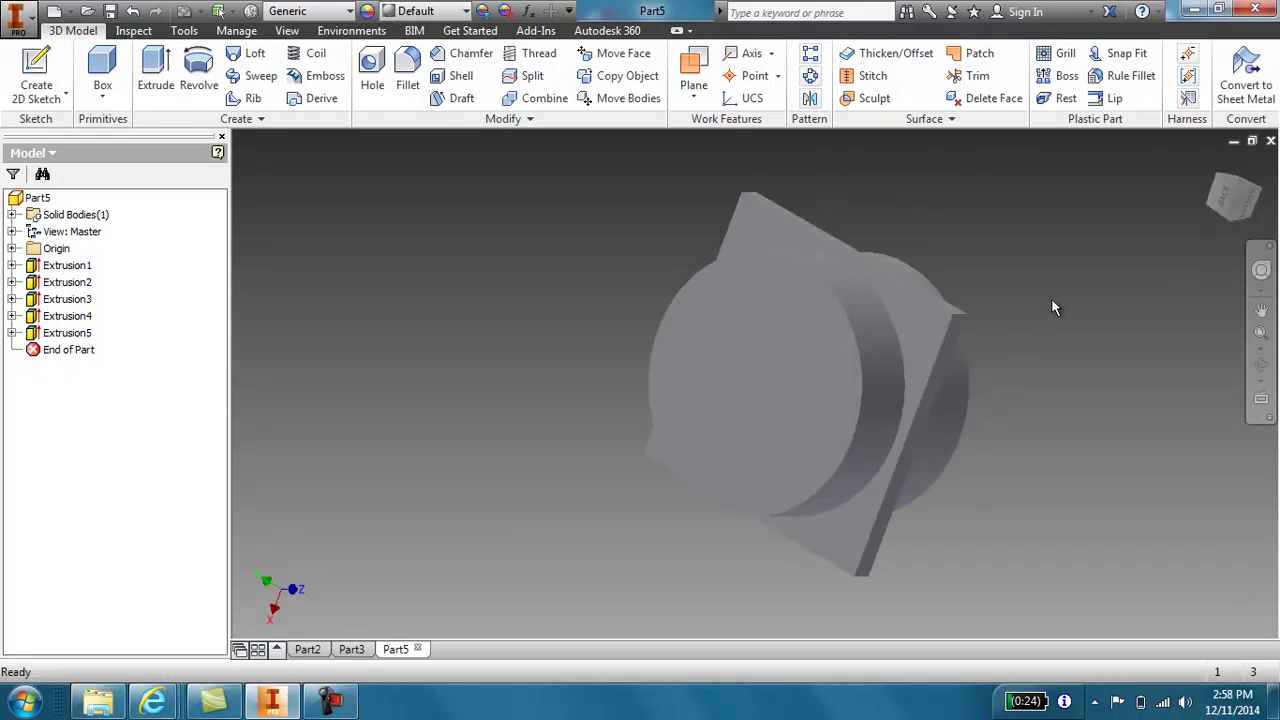
left_click(800, 354)
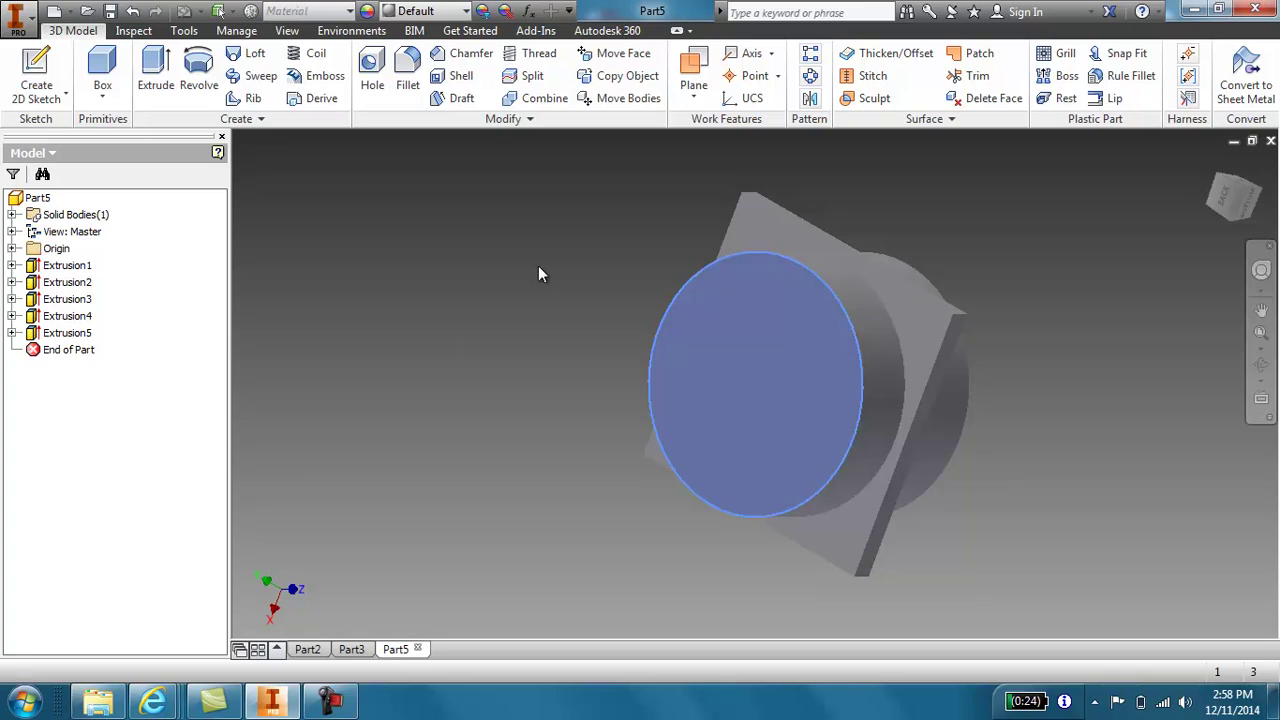
right_click(538, 265)
left_click(537, 314)
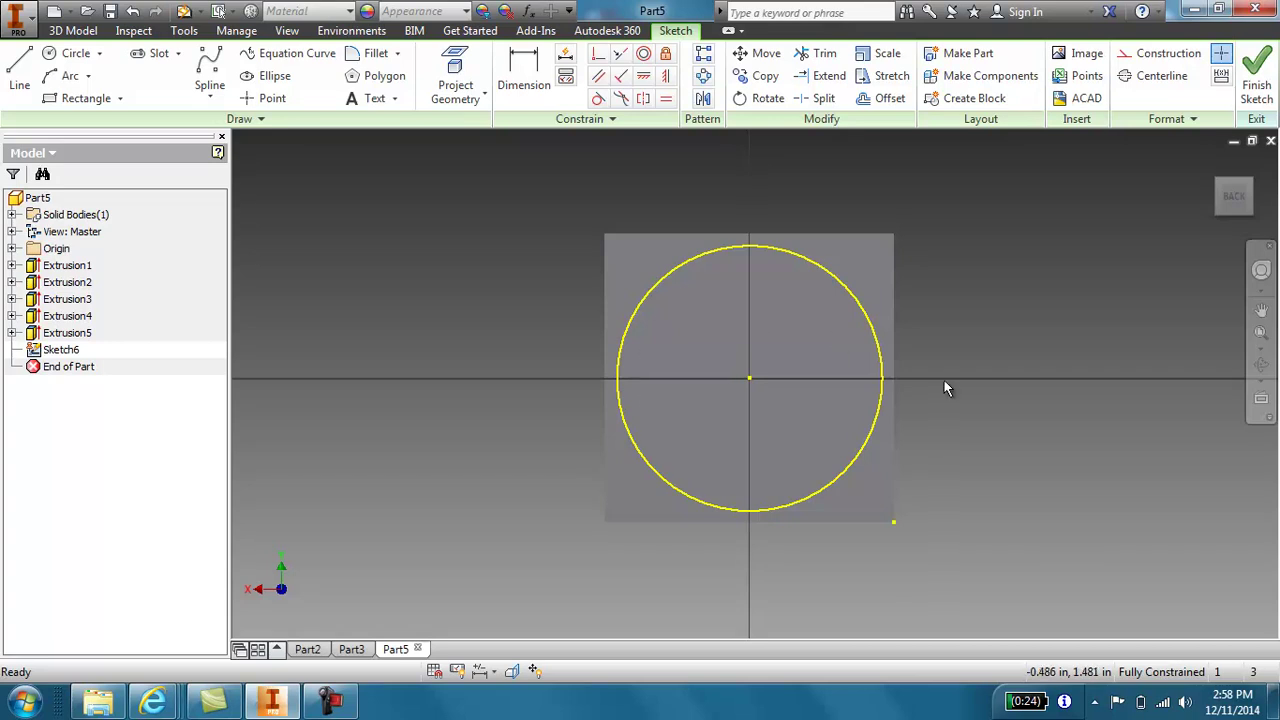
Step: Project the outer edge of the front boss's raised rim onto the rear-face sketch
mouse_move(987, 394)
middle_mouse_down("shift")
mouse_move(988, 431)
mouse_move(745, 462)
mouse_move(752, 410)
middle_mouse_up("shift")
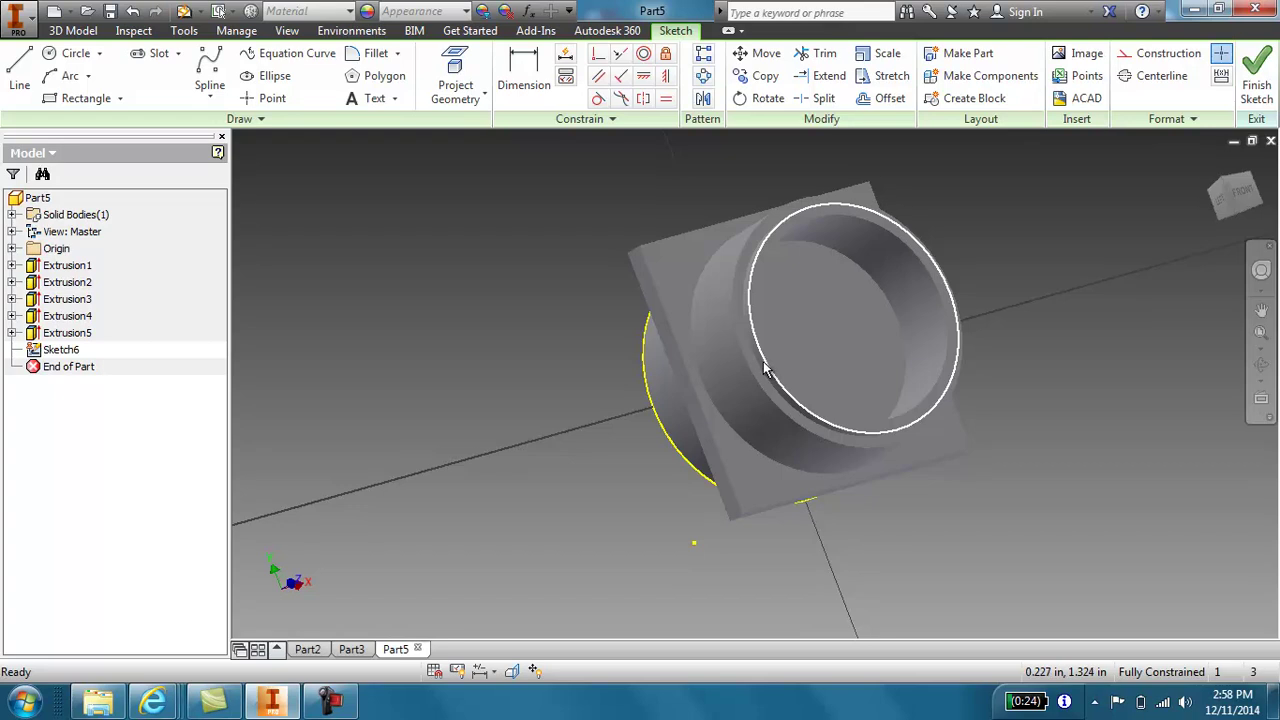
scroll(978, 372, "down", 3)
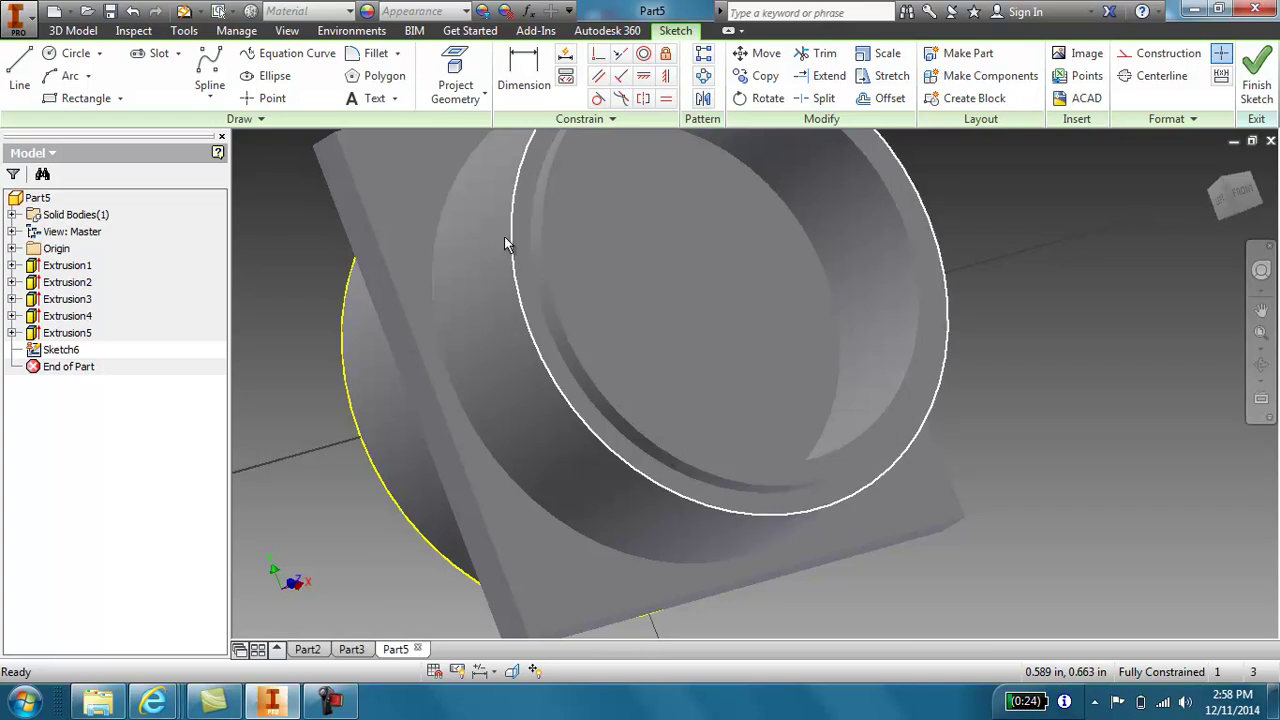
left_click(450, 95)
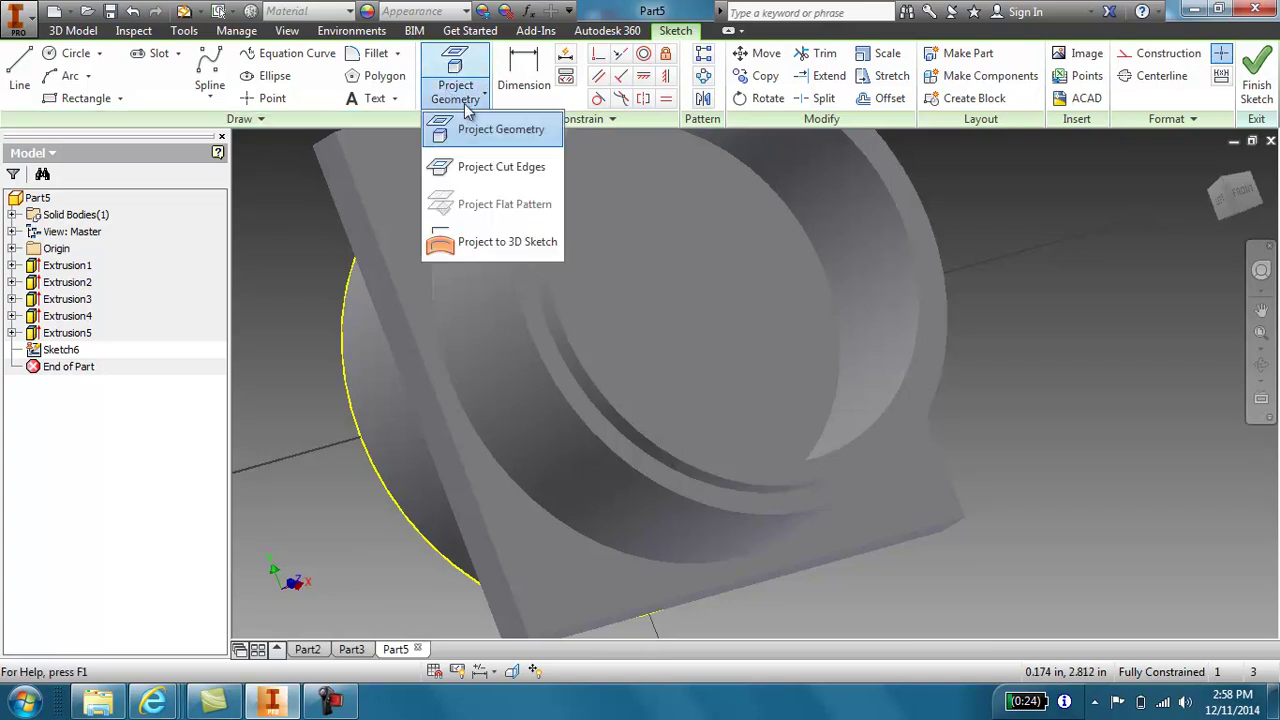
left_click(440, 128)
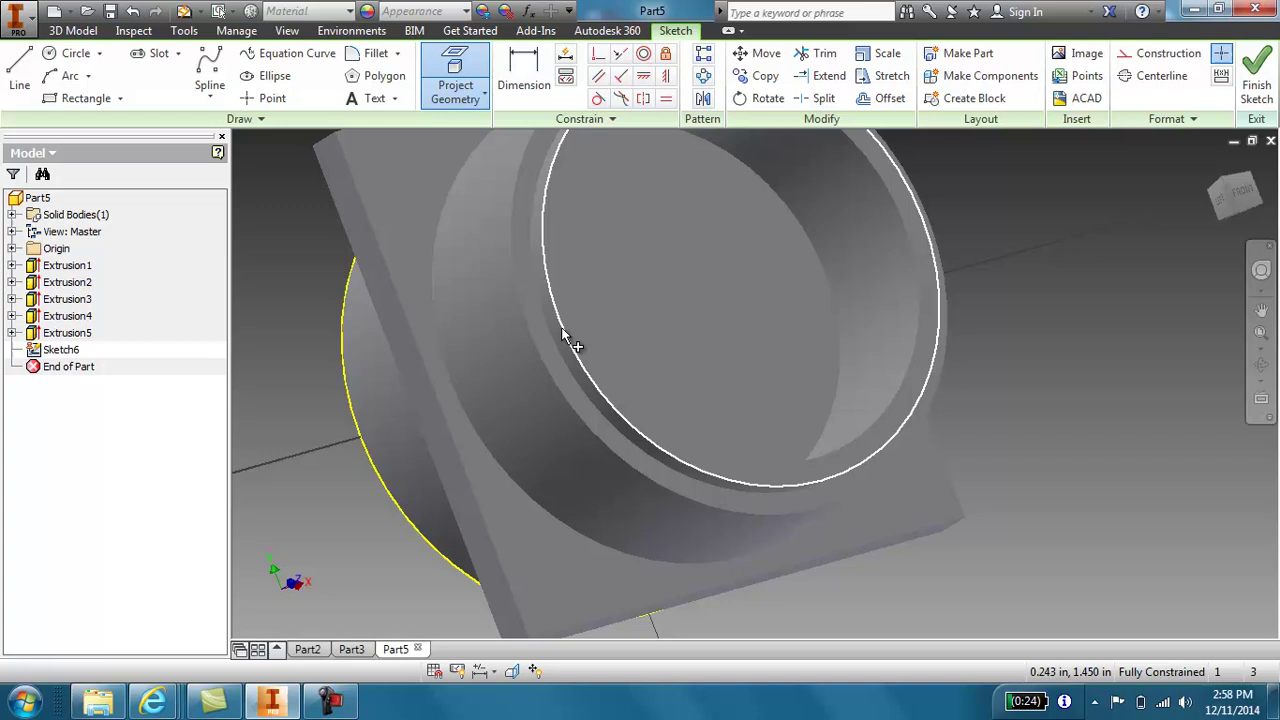
left_click(564, 333)
middle_click_drag(1077, 355, 790, 281, "shift")
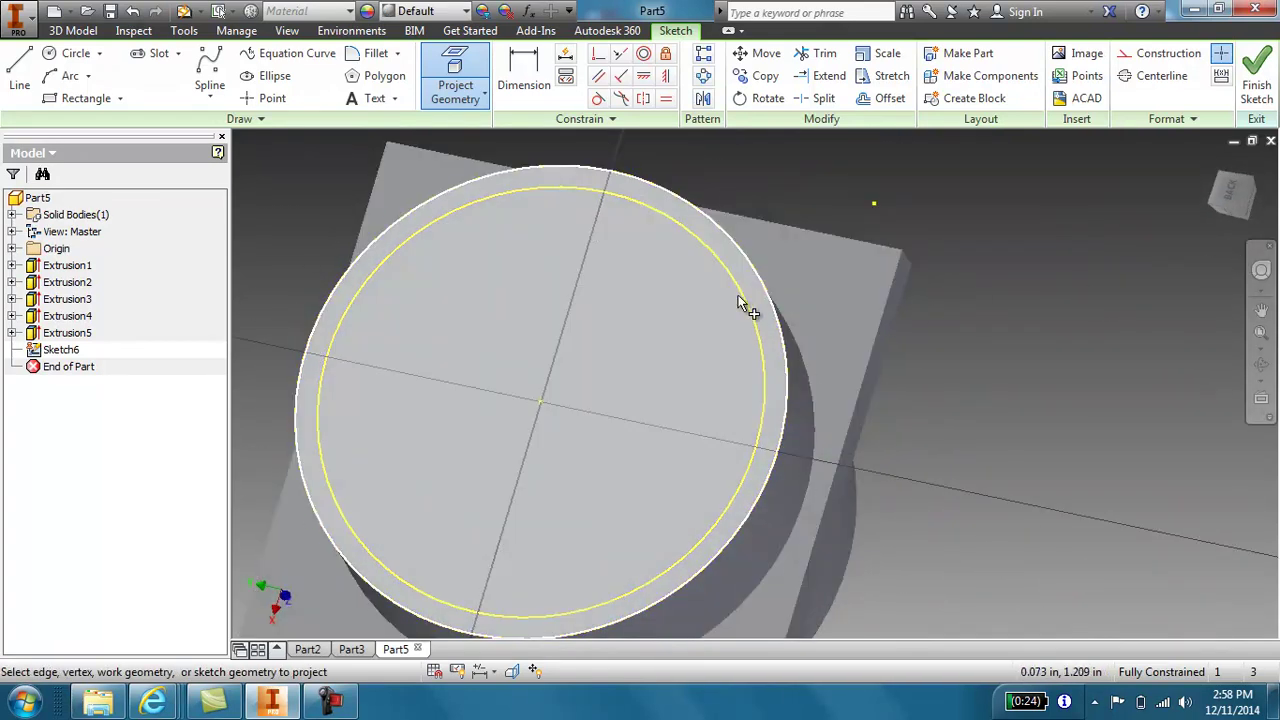
left_click(738, 300)
Step: Offset the projected rim circle slightly outward, keeping it inside the rear boss's edge
left_click(884, 100)
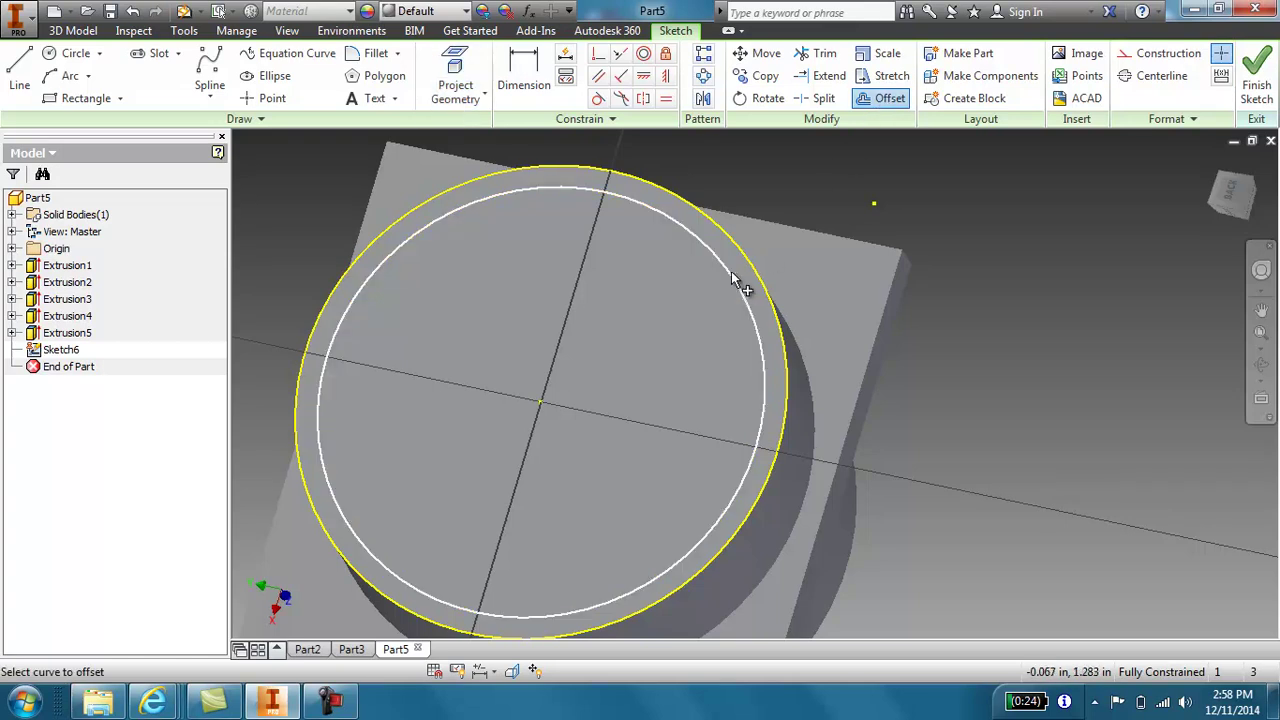
left_click(737, 286)
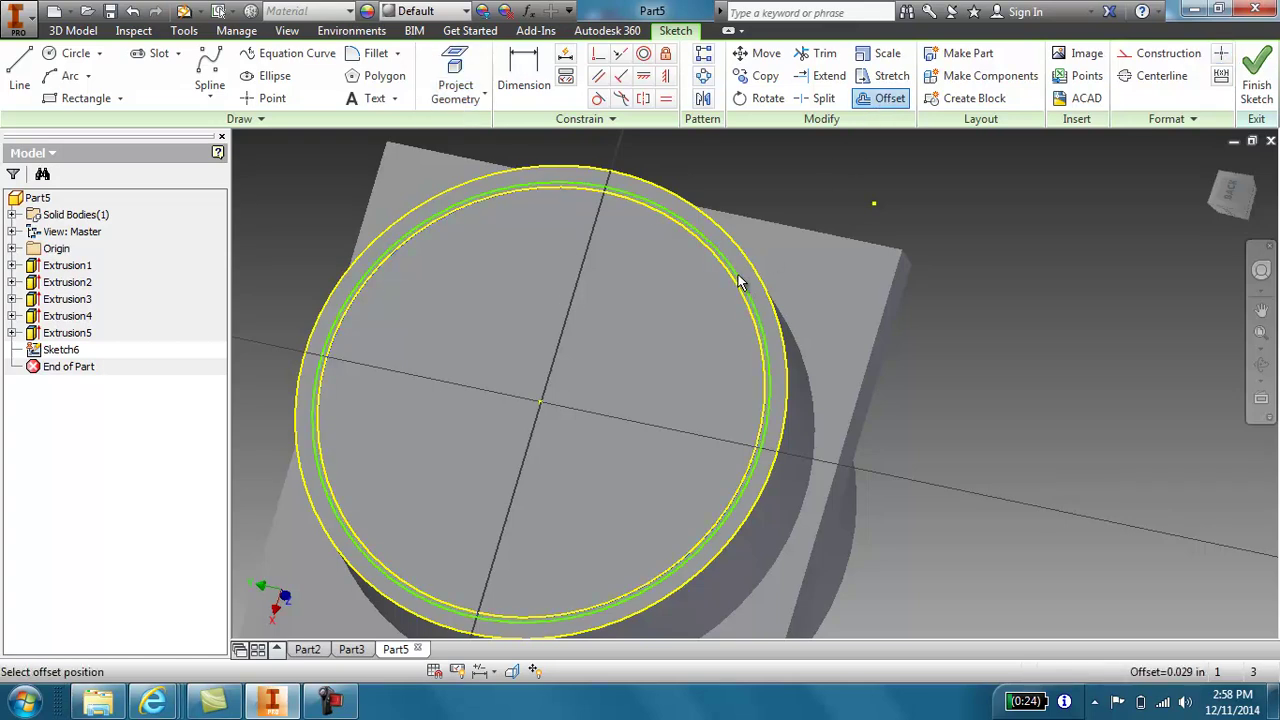
left_click(746, 281)
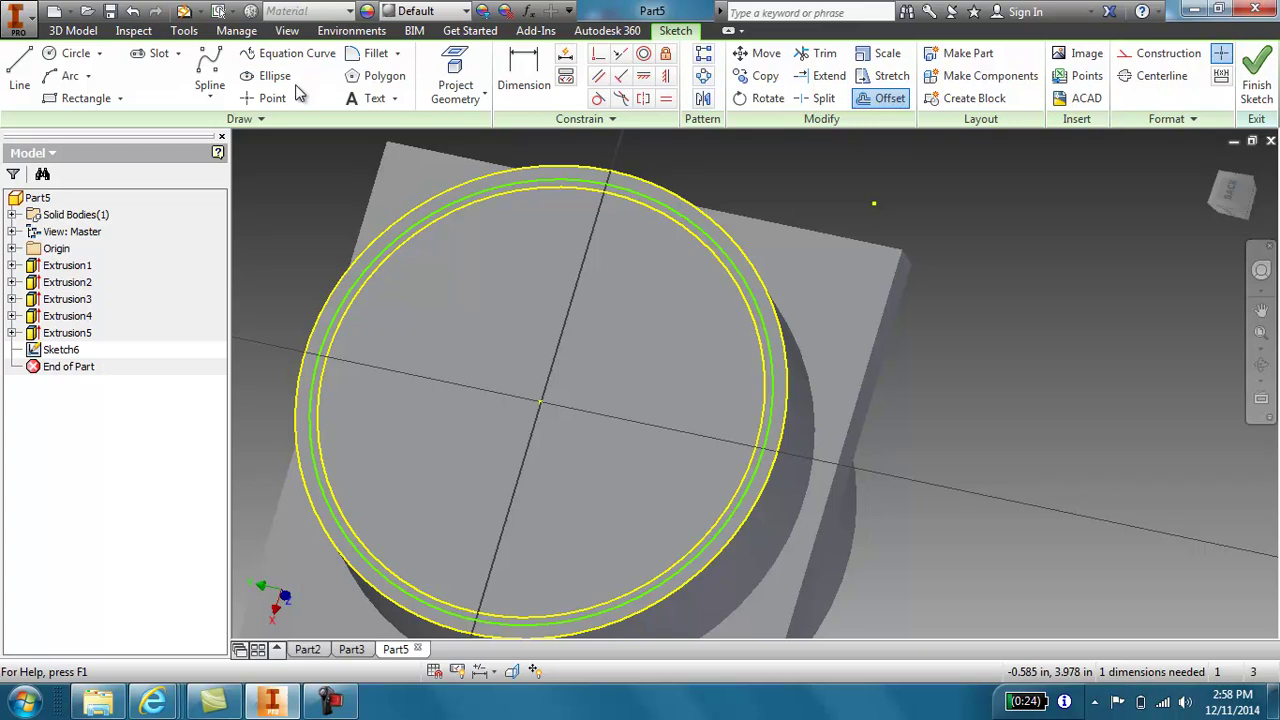
Step: Dimension the gap between the projected rim circle and its offset circle at .003 in
left_click(520, 83)
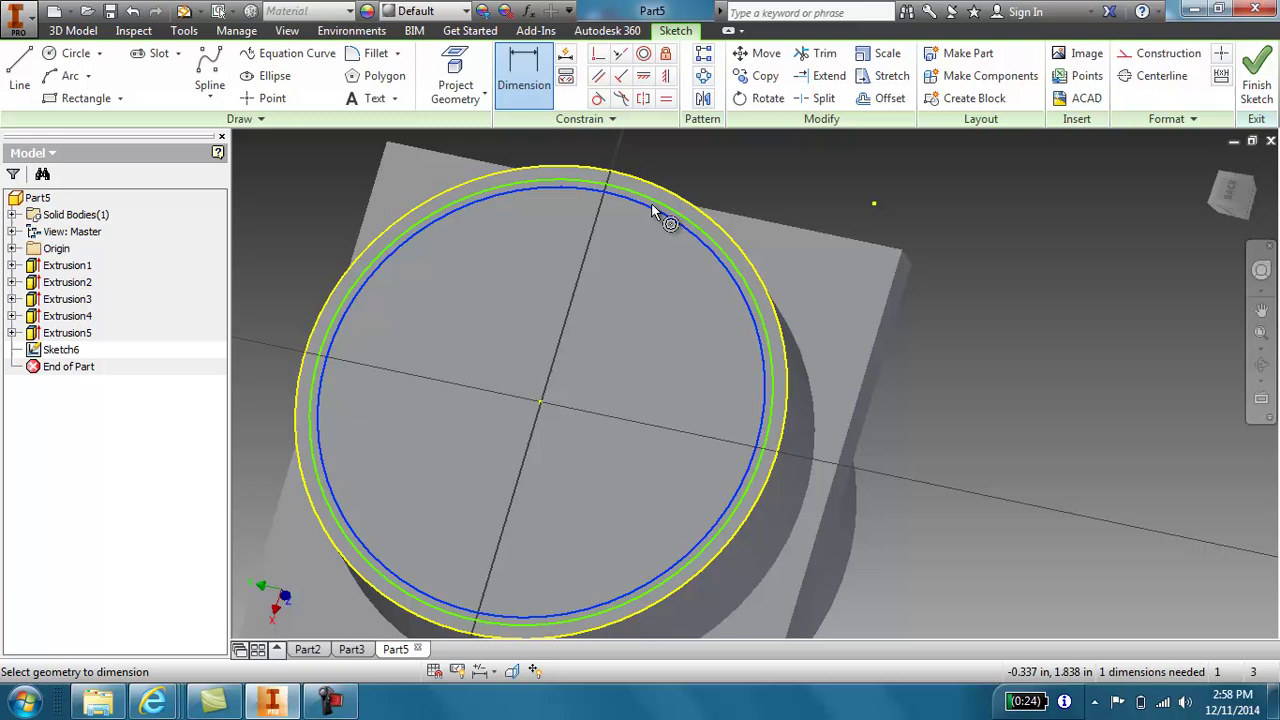
left_click(653, 202)
left_click(660, 191)
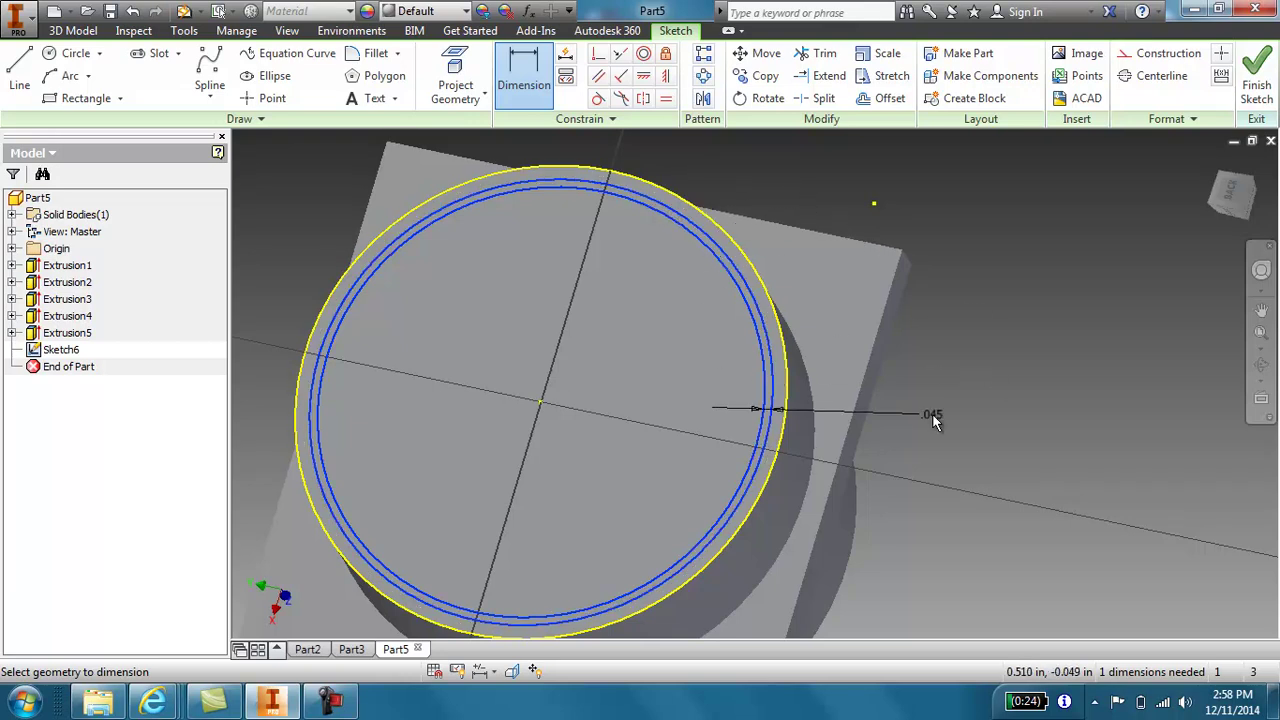
left_click(949, 420)
type(".0")
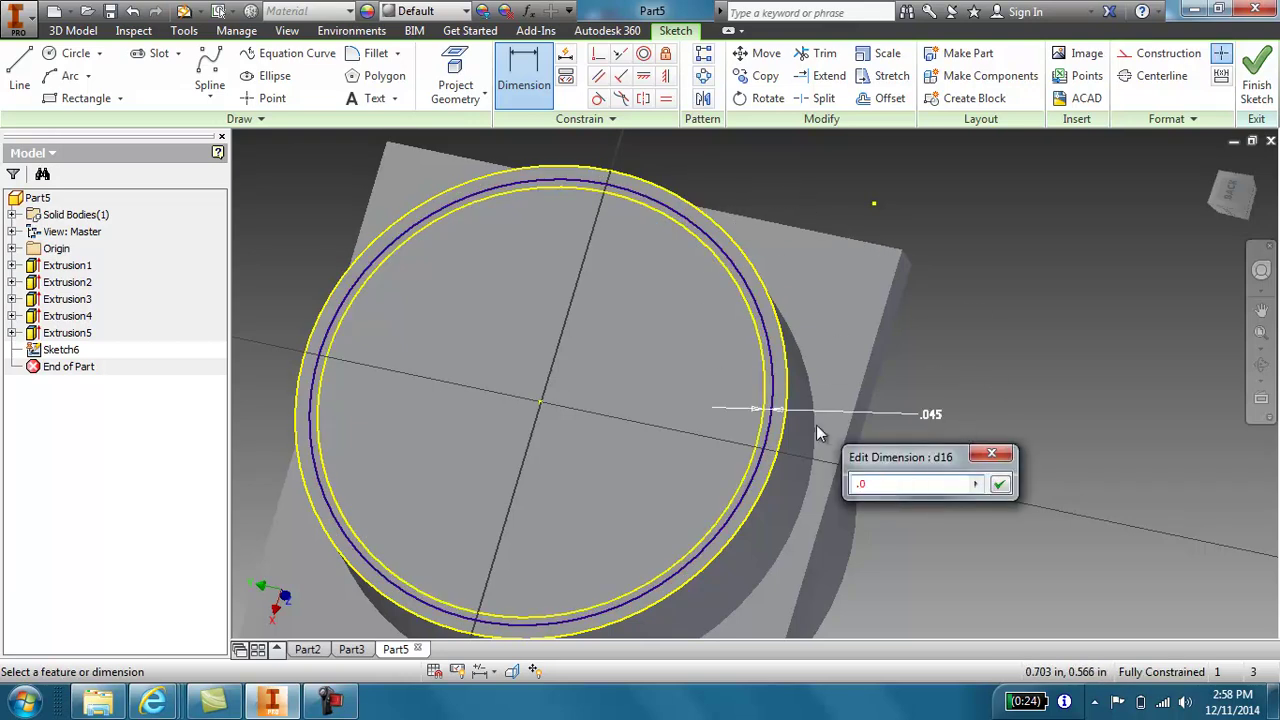
type("03")
key("Return")
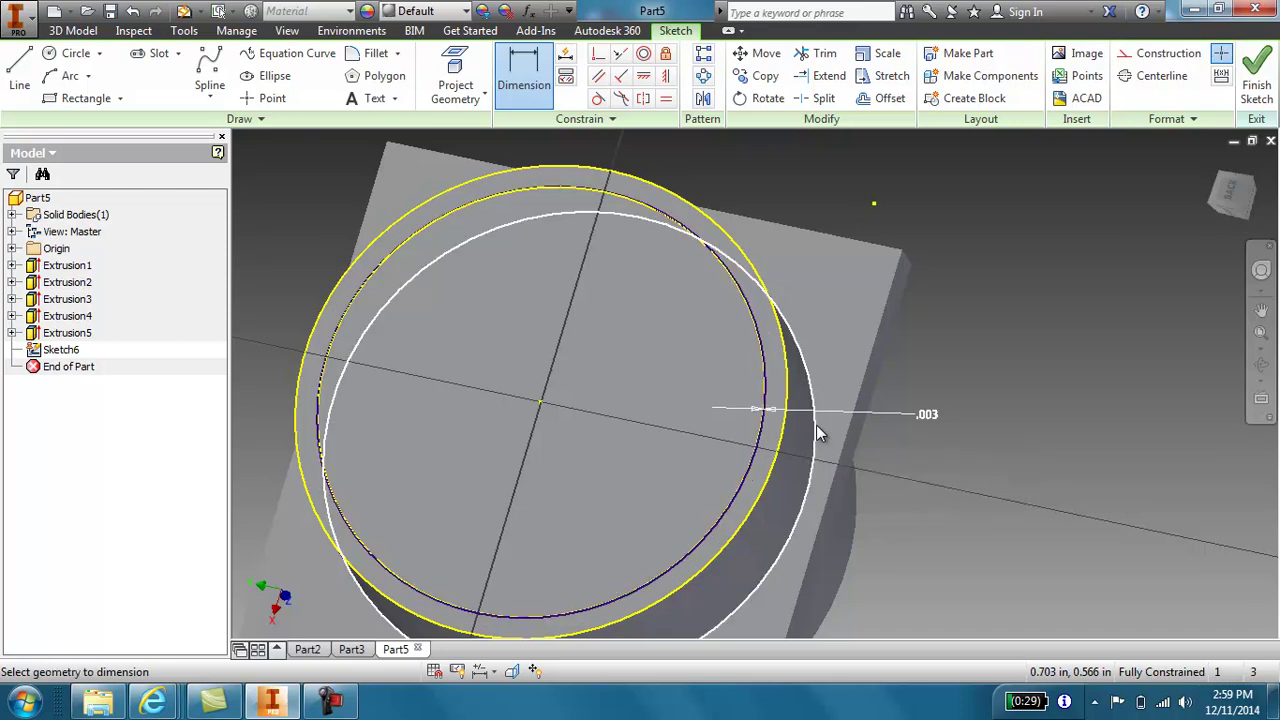
Step: Delete the inner projected rim circle, keeping only the offset circle and the boss edge, and finish the sketch
scroll(760, 372, "down", 3)
scroll(714, 374, "up", 8)
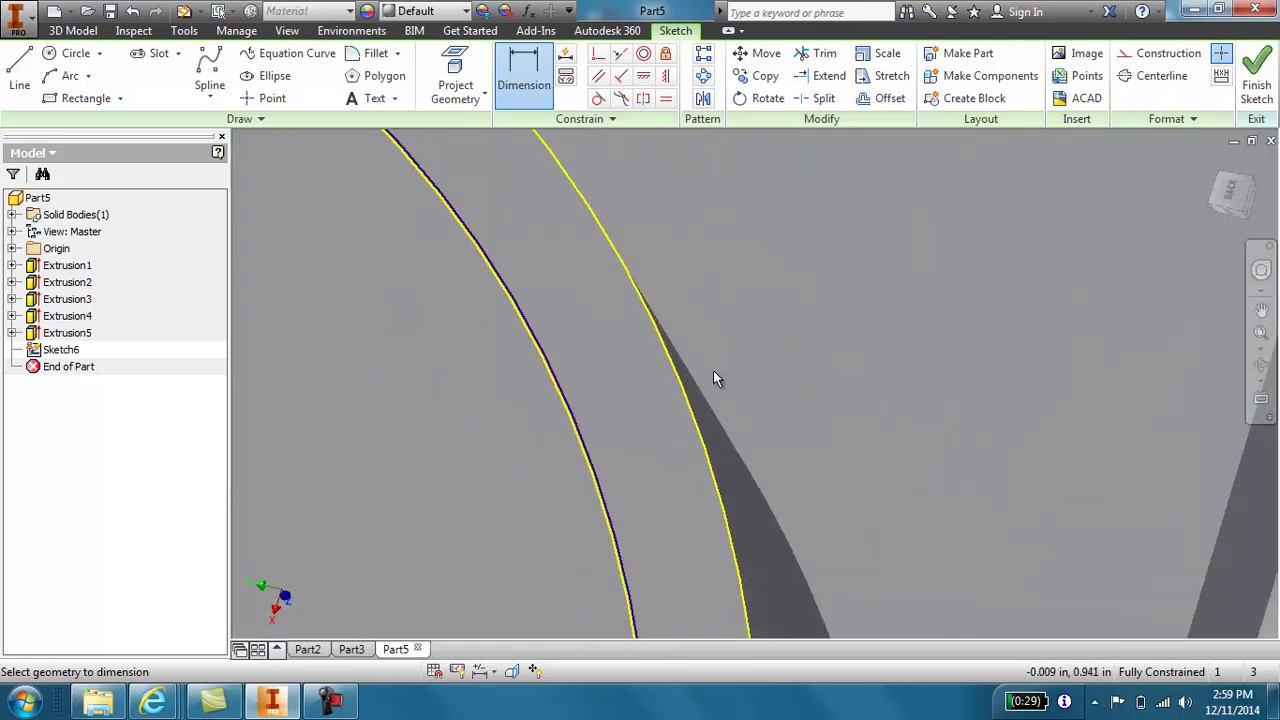
scroll(385, 464, "down", 3)
scroll(360, 485, "up", 2)
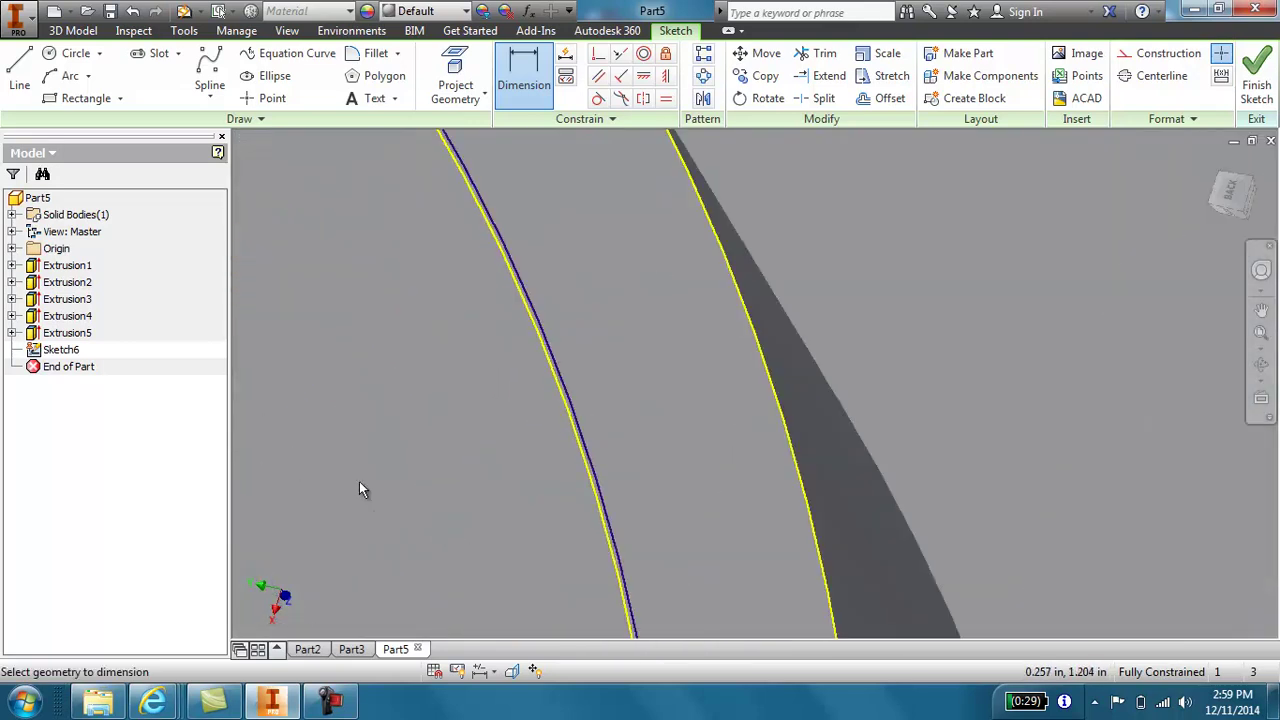
key("Escape")
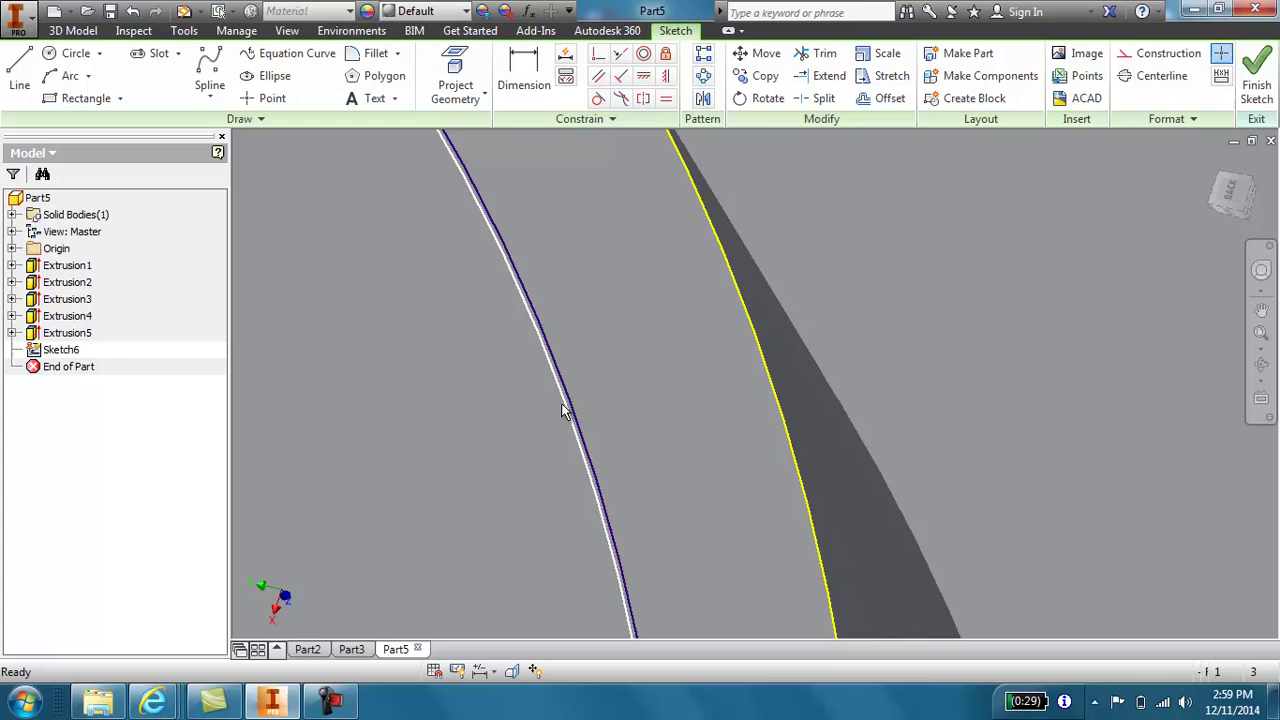
left_click(565, 408)
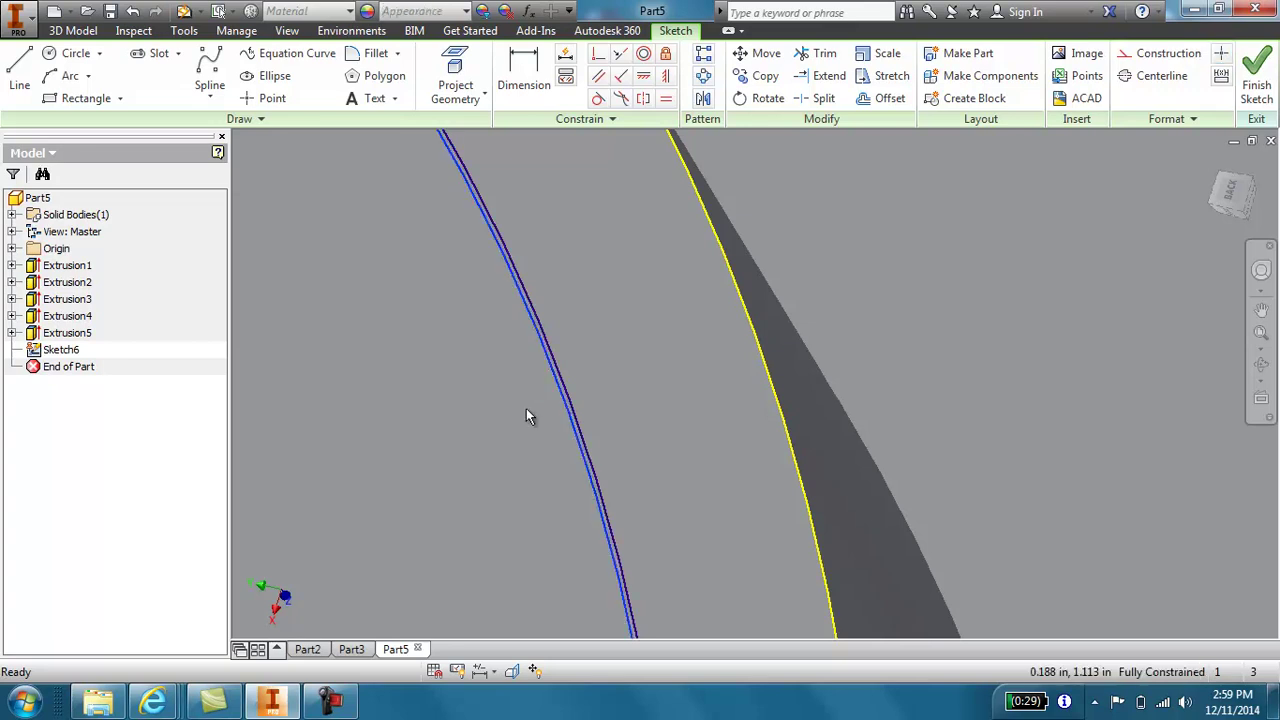
key("Escape")
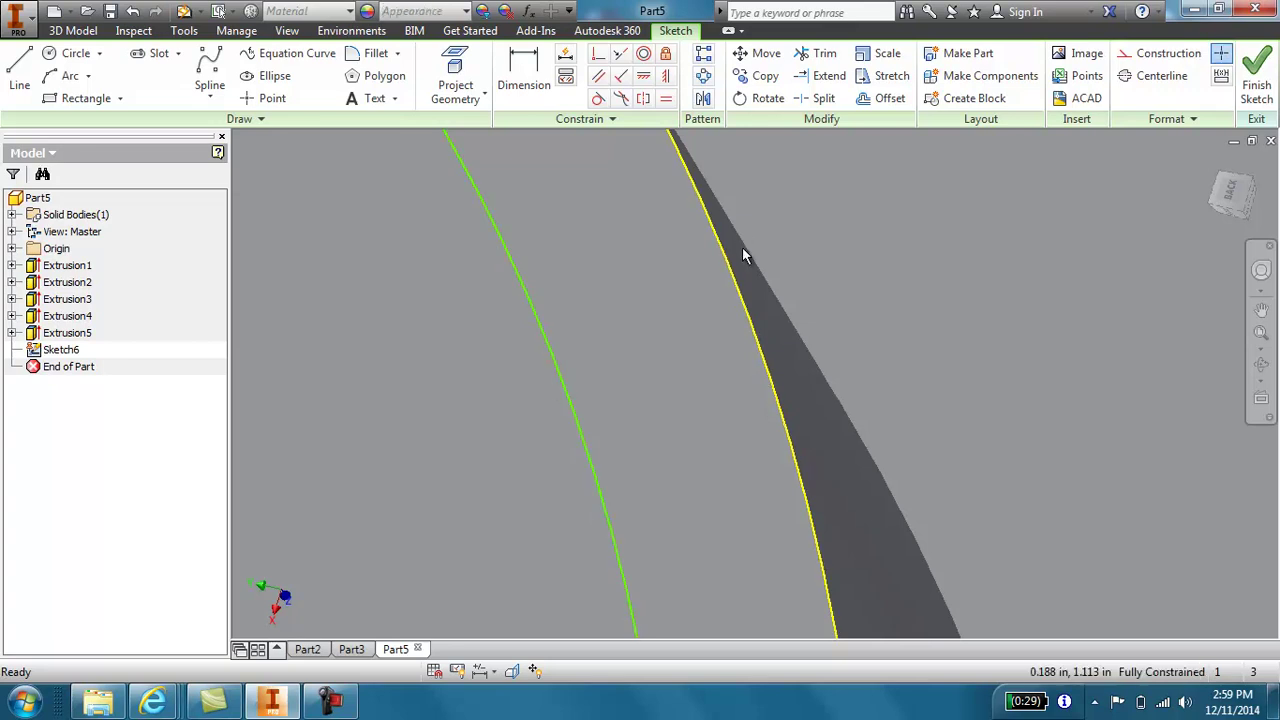
scroll(742, 322, "down", 3)
left_click(1256, 80)
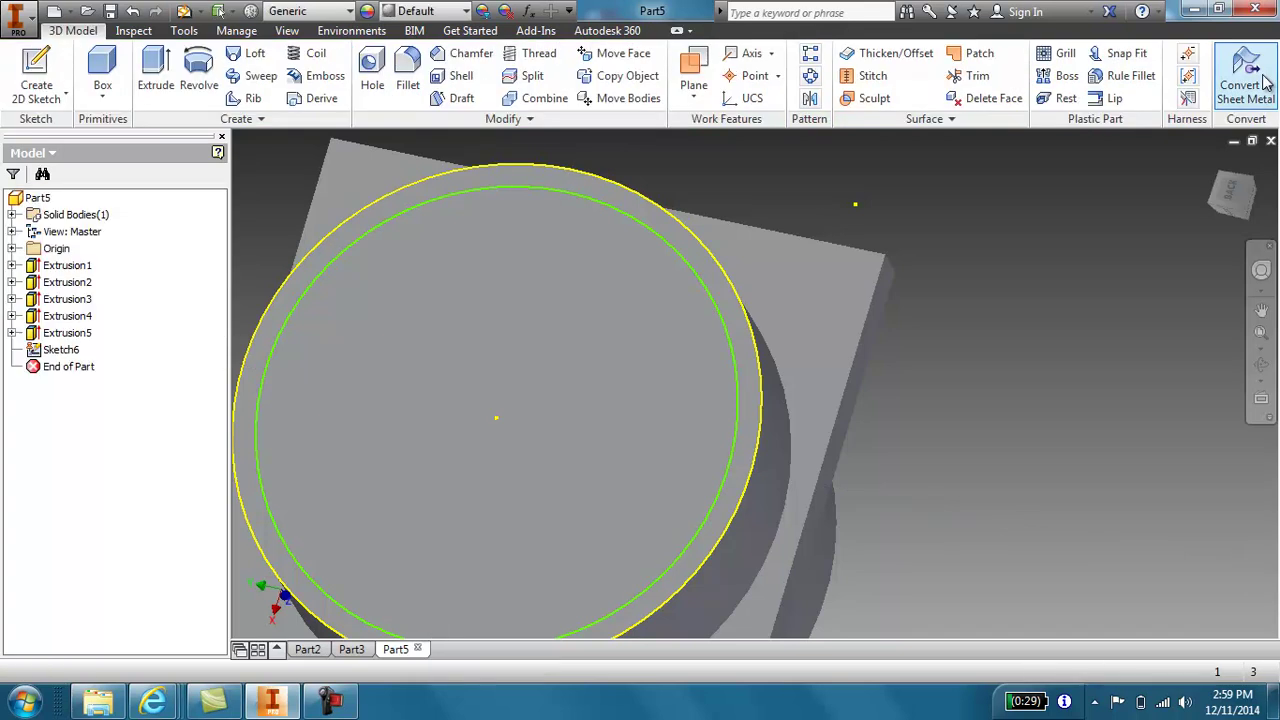
Step: Extrude the area inside the offset circle as a cut .13 in deep into the rear boss
left_click(660, 334)
right_click(1004, 295)
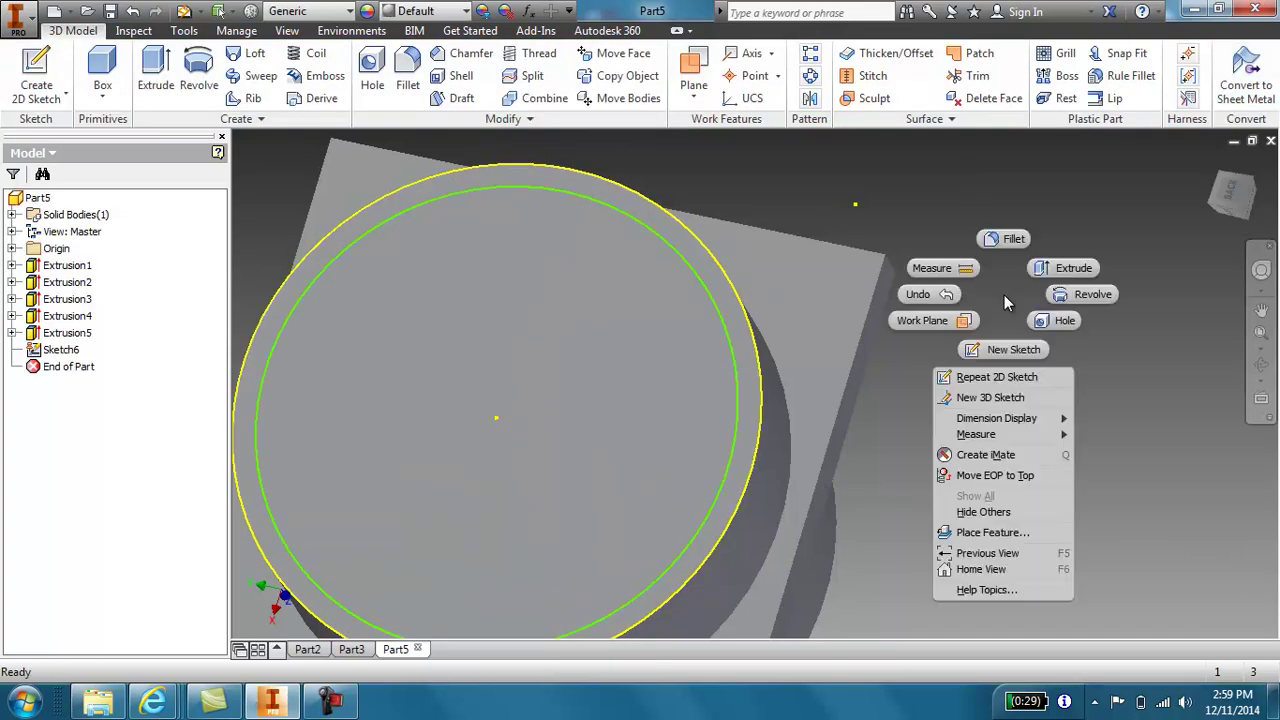
left_click(1052, 265)
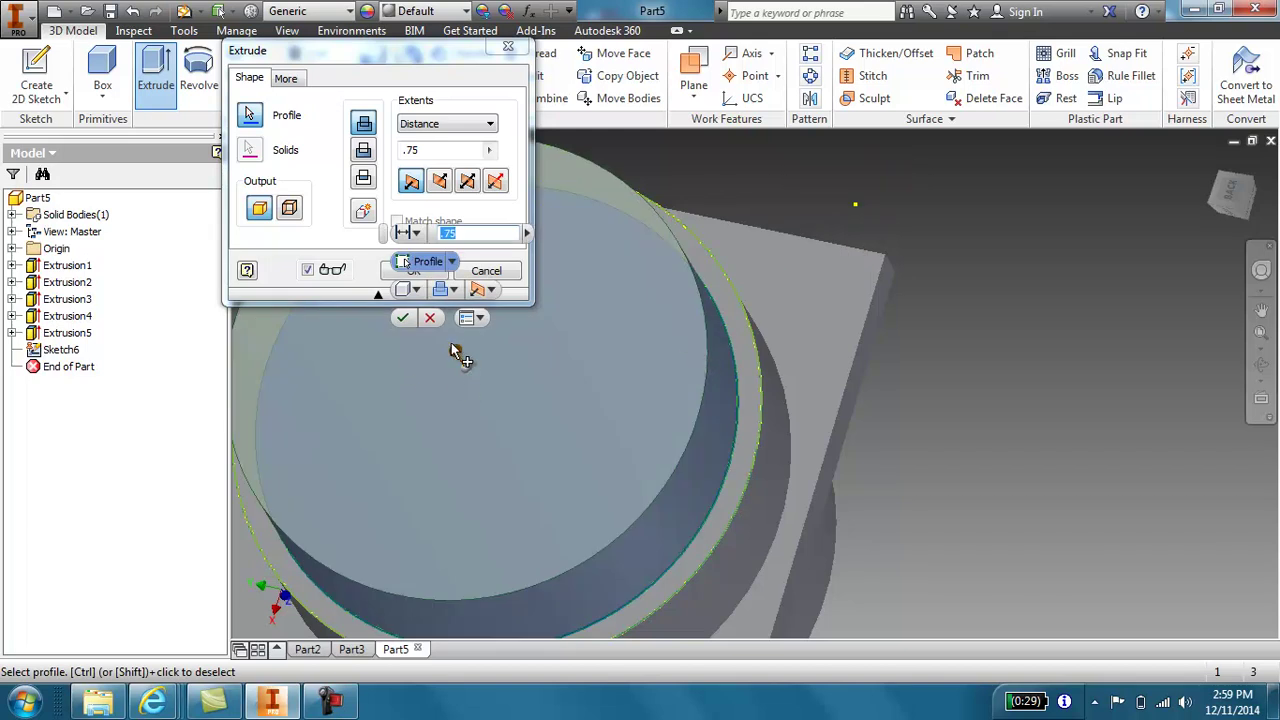
left_click_drag(458, 354, 556, 420)
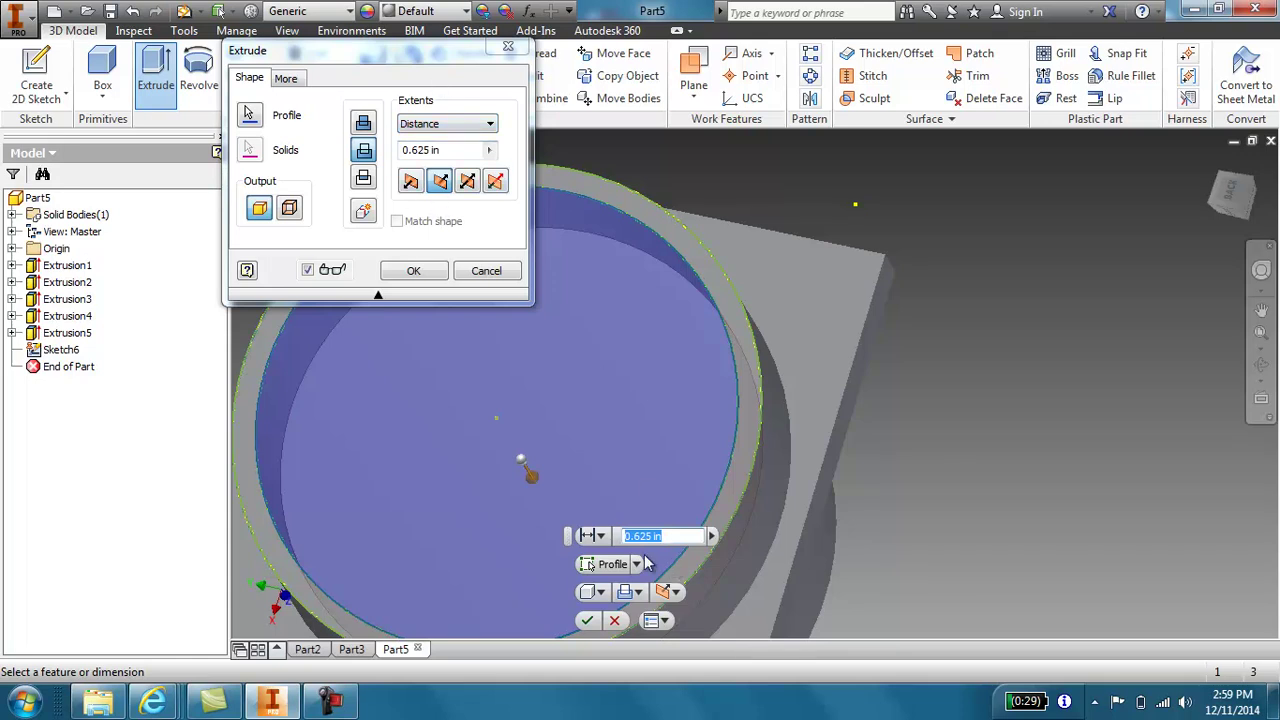
type(".13")
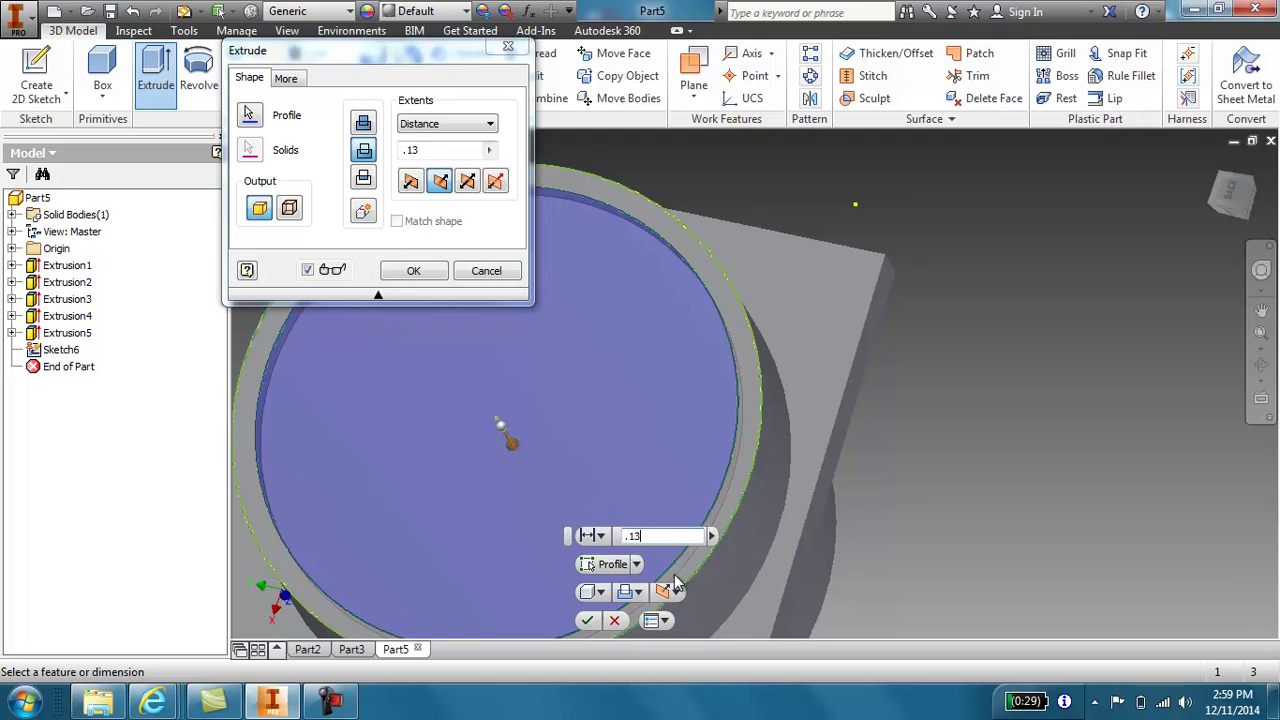
left_click(588, 620)
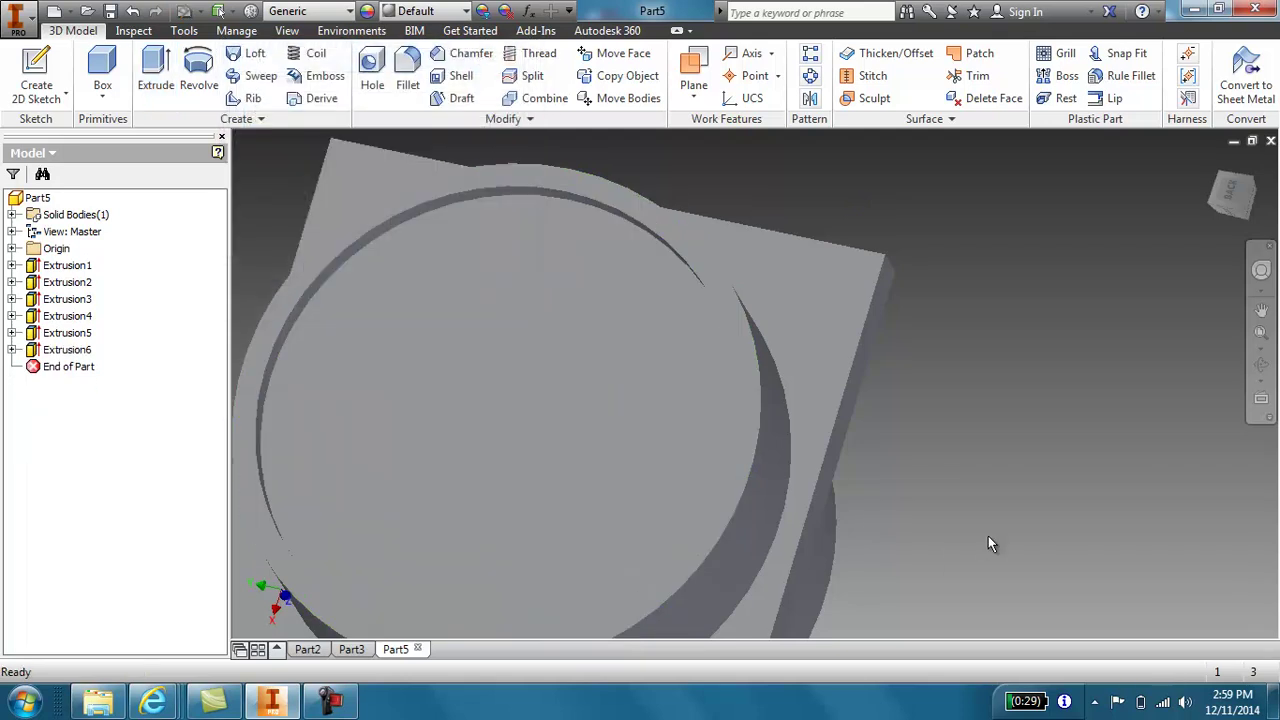
Step: Examine the rear boss's shallow recess and the front boss's raised rim from several sides to compare how they match
middle_click_drag(1037, 457, 1020, 478, "shift")
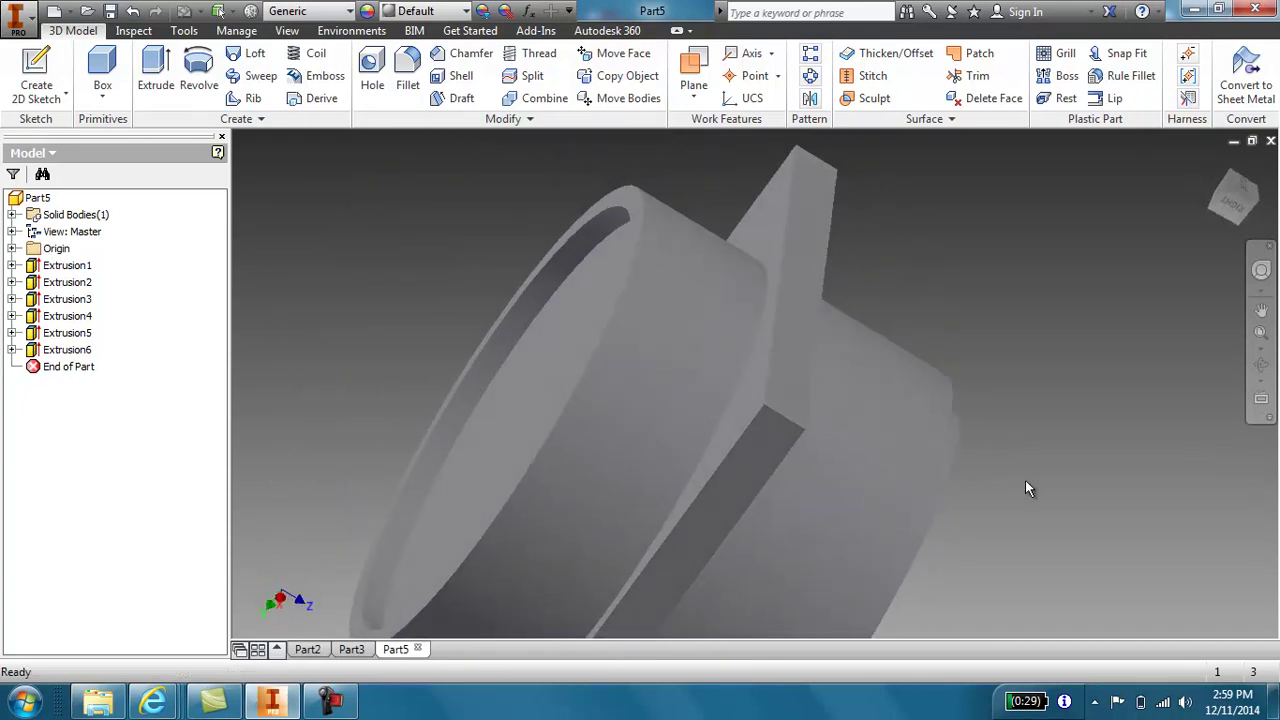
scroll(1025, 487, "up", 3)
scroll(1026, 496, "down", 2)
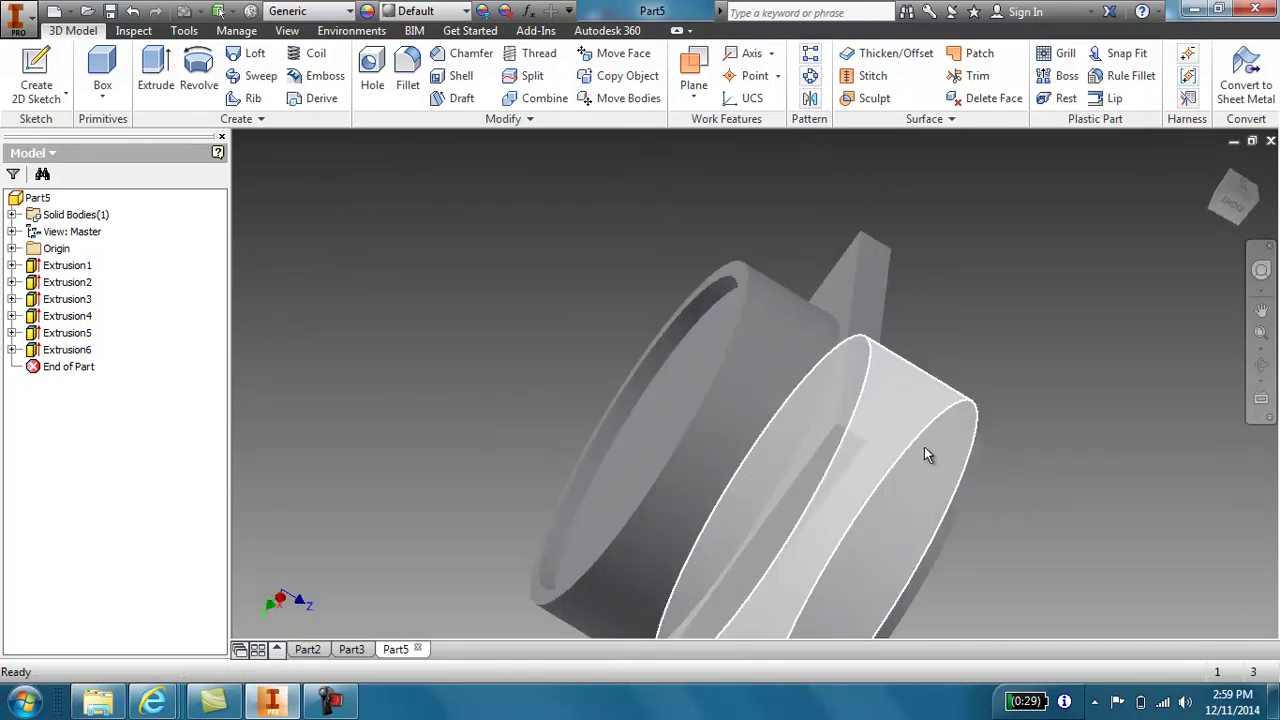
middle_click_drag(929, 447, 900, 500, "shift")
middle_click_drag(1104, 589, 1059, 557, "shift")
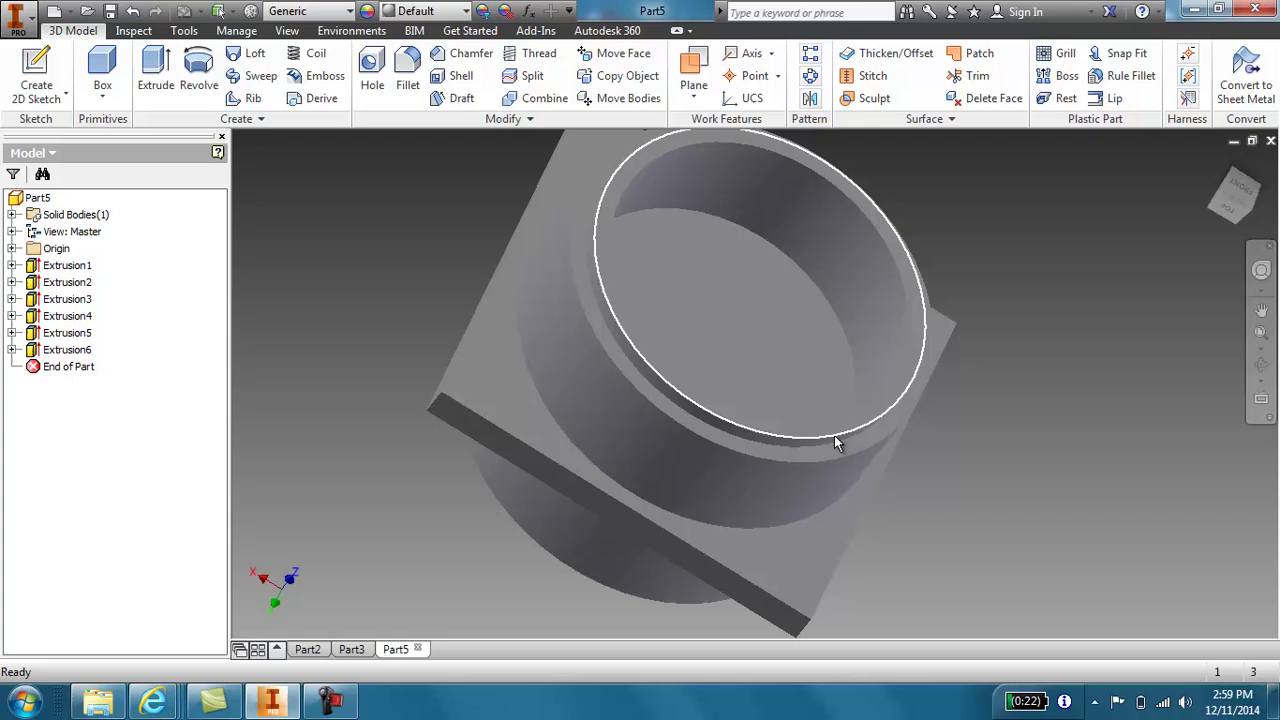
middle_click_drag(836, 443, 1020, 398, "shift")
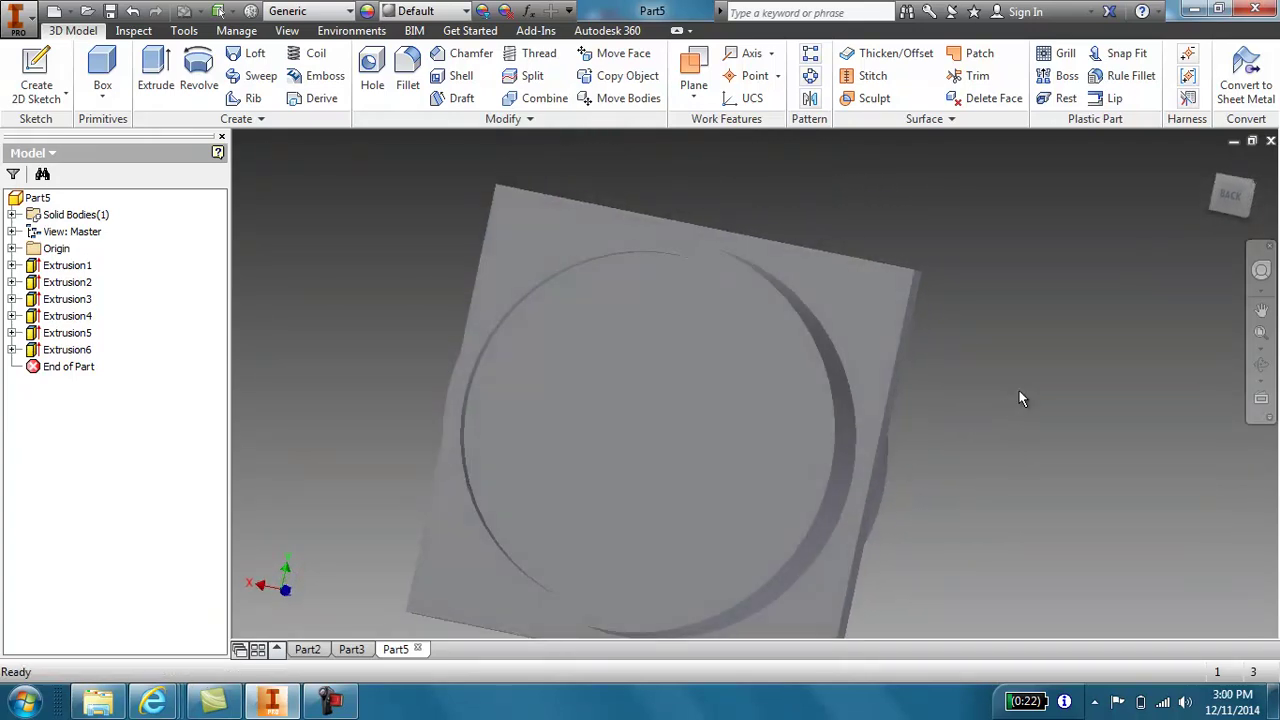
middle_click_drag(849, 423, 805, 488, "shift")
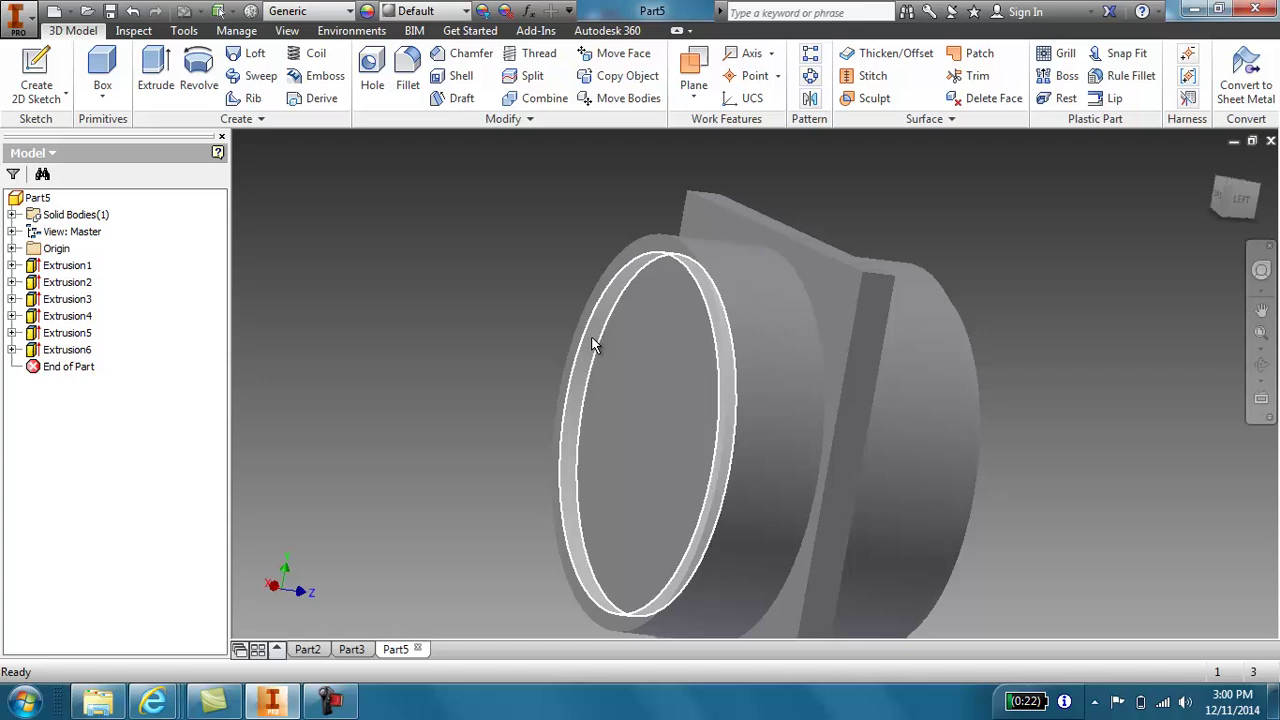
middle_click_drag(592, 344, 750, 394, "shift")
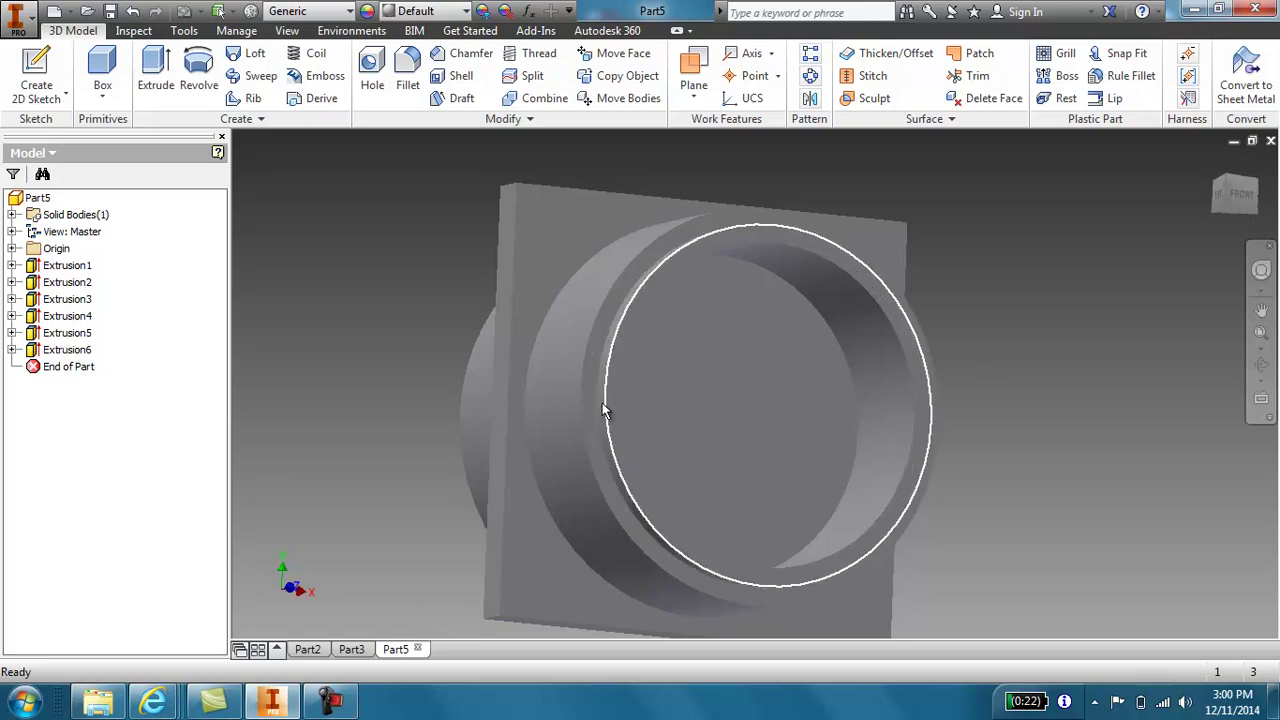
mouse_move(604, 408)
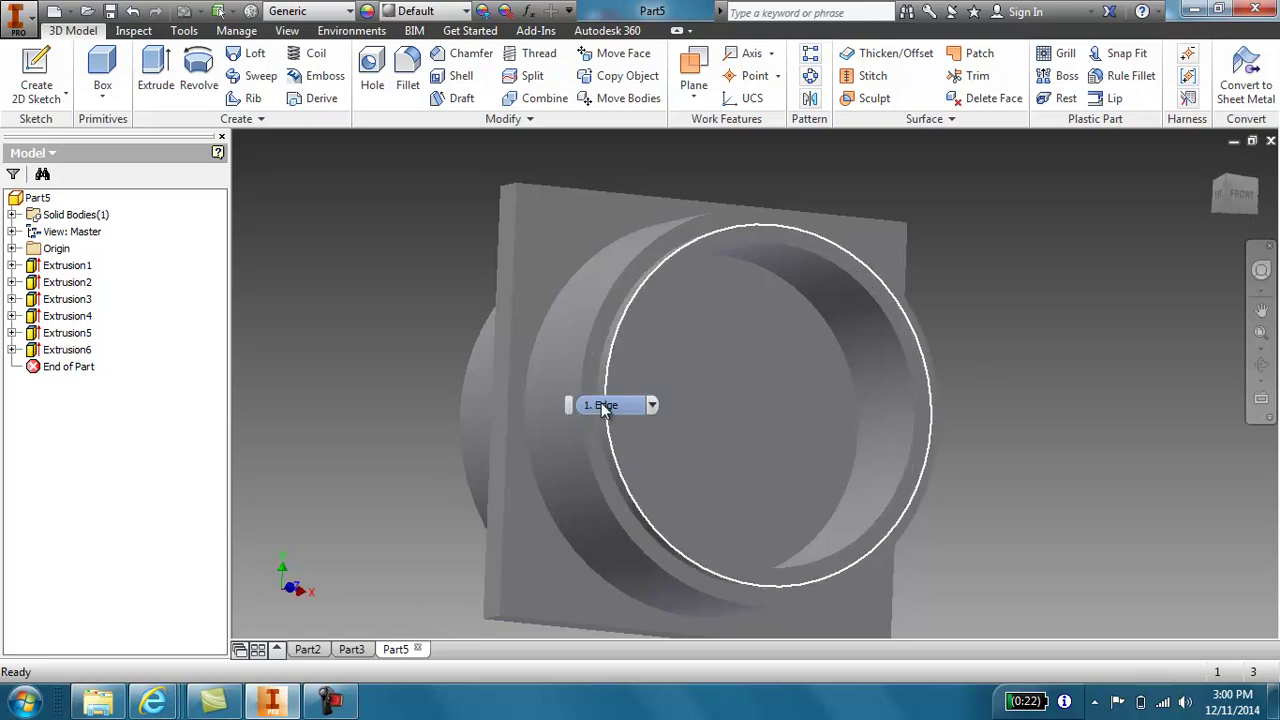